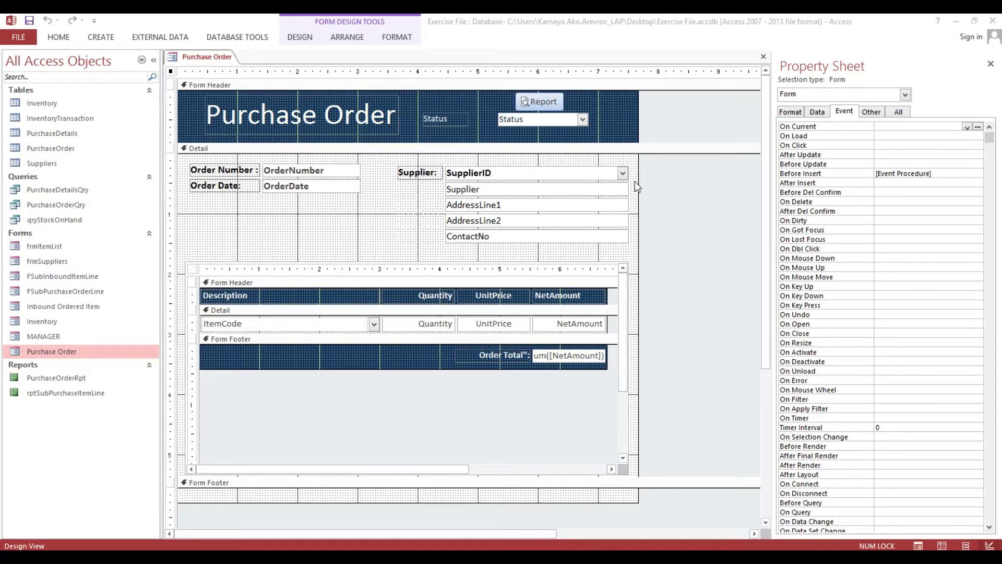
Switch the Purchase Order form to Form View to show its first order, totalling 1025
click(58, 37)
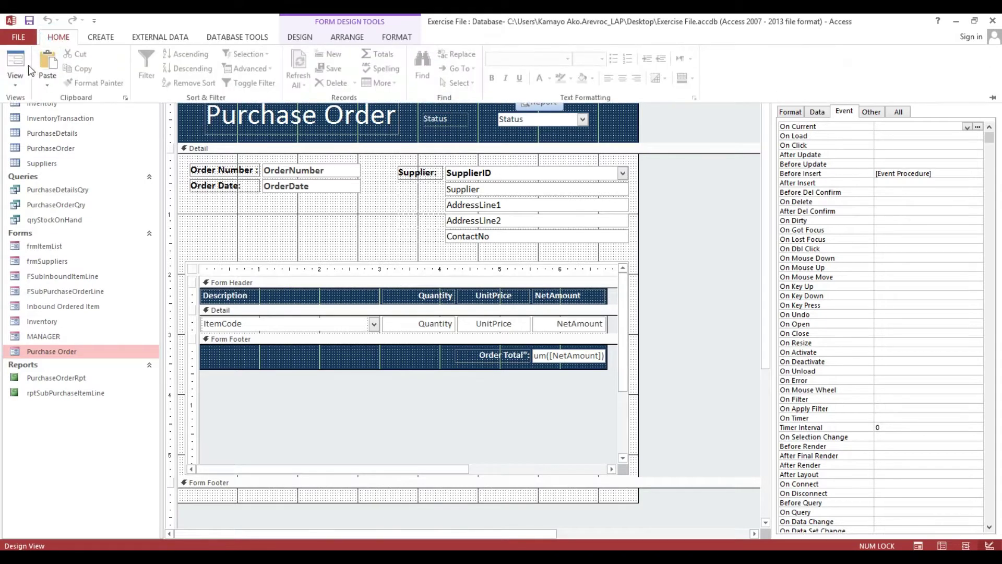
click(16, 61)
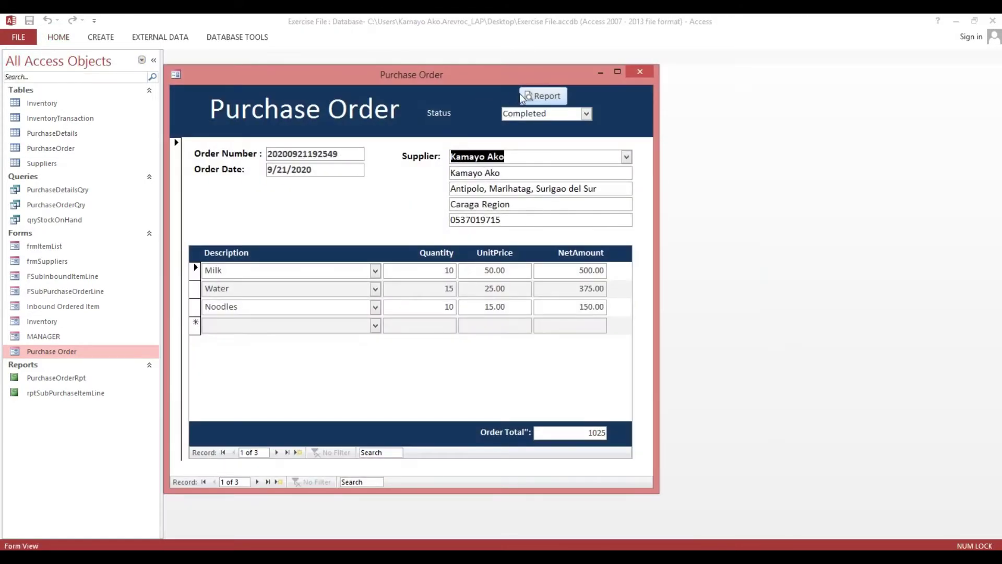
Preview the PurchaseOrderRpt report for the first order, then close it
click(523, 97)
drag(510, 77, 541, 165)
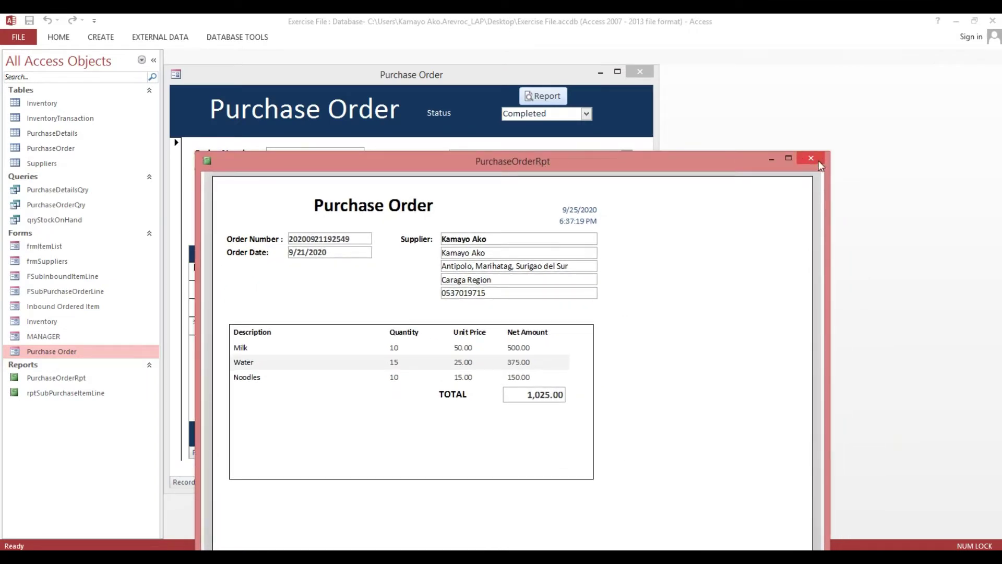
click(817, 161)
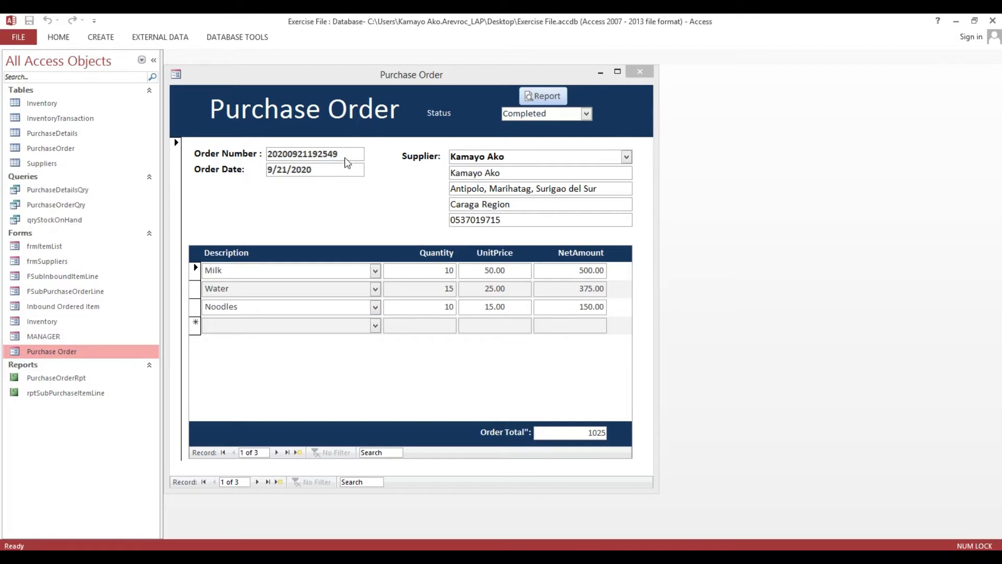
Go to the second order (total 525), preview its report, and close the preview
click(257, 481)
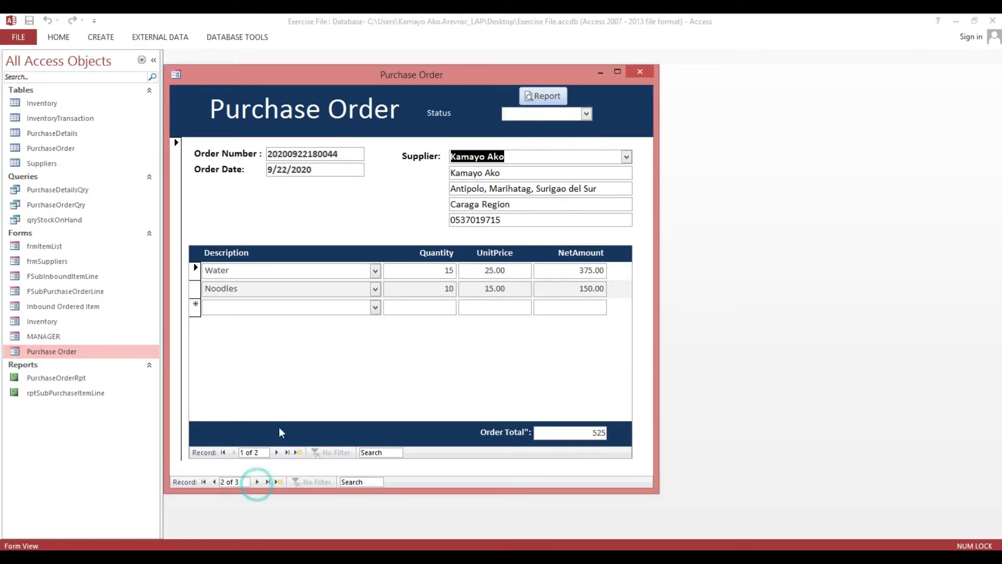
click(546, 97)
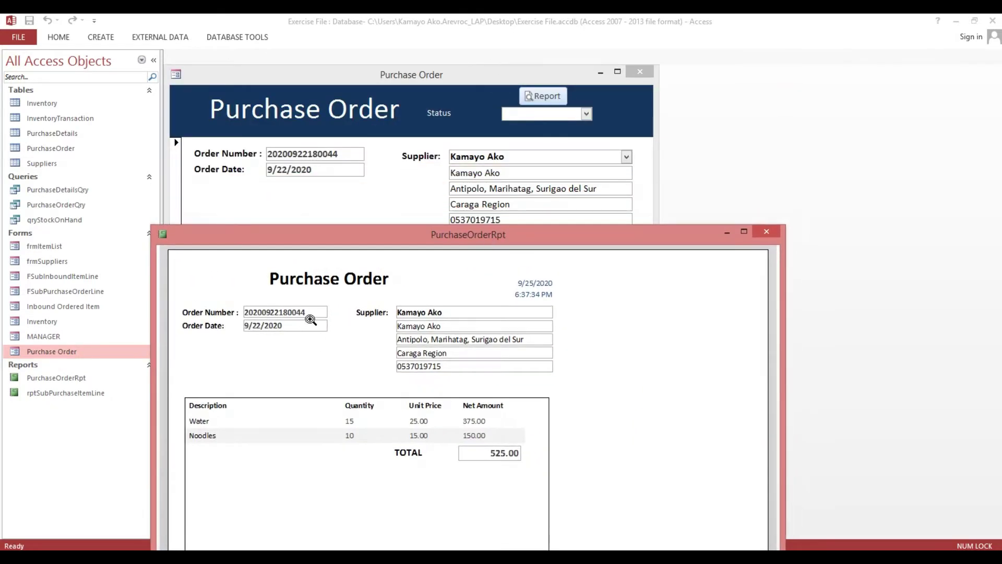
drag(313, 235, 343, 194)
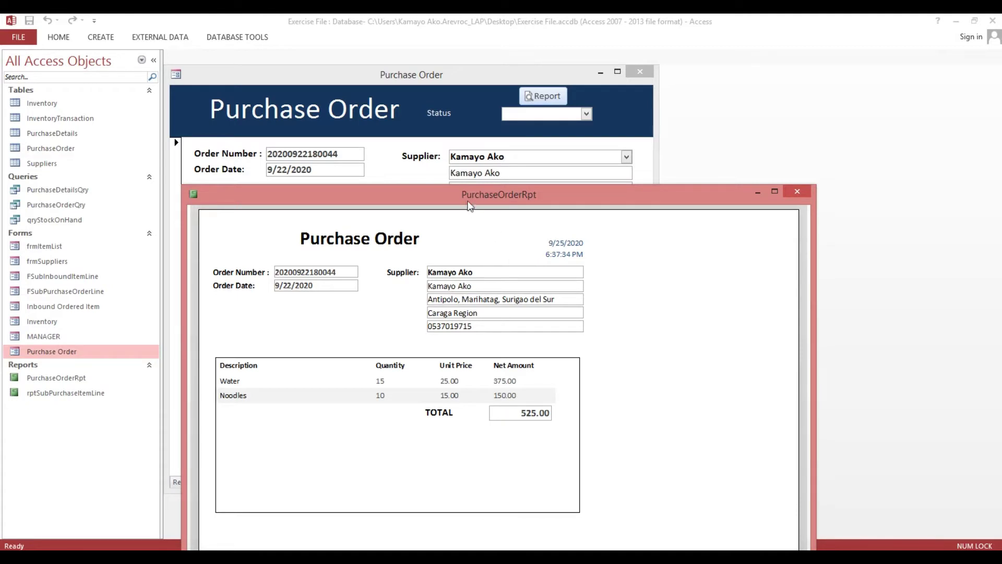
drag(471, 195, 459, 182)
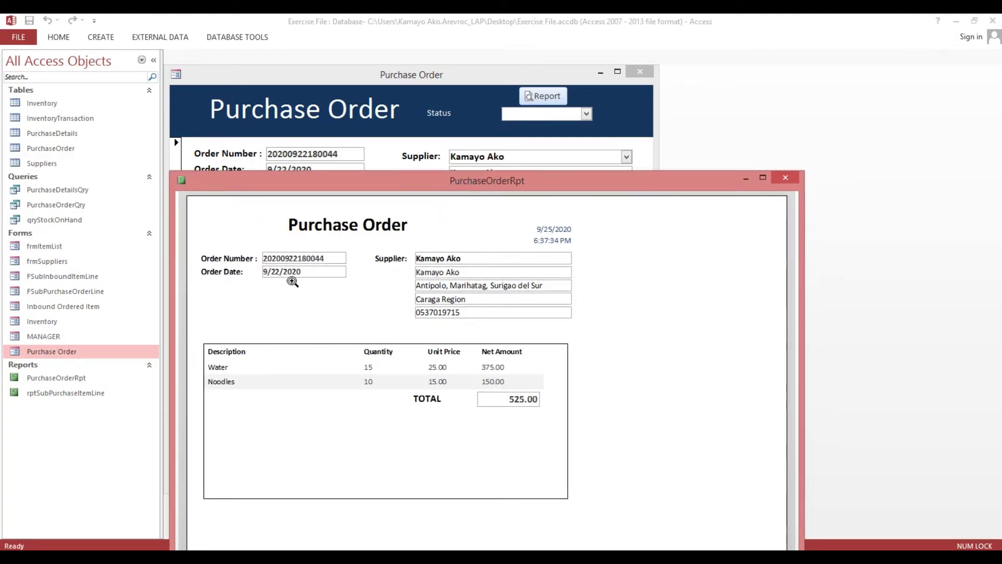
click(784, 180)
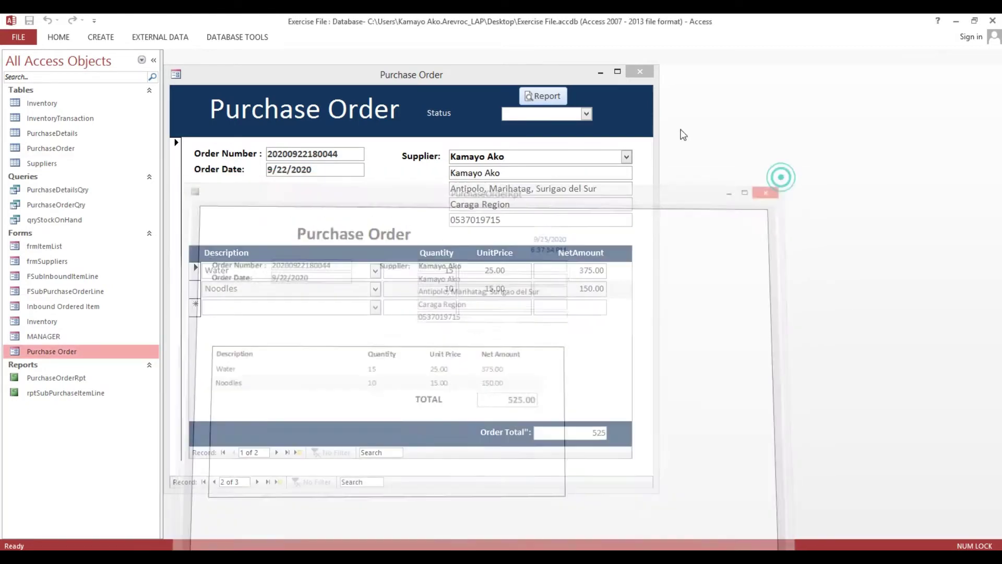
In Design View, narrow the order lines subform and the five supplier fields slightly
right_click(634, 97)
click(668, 133)
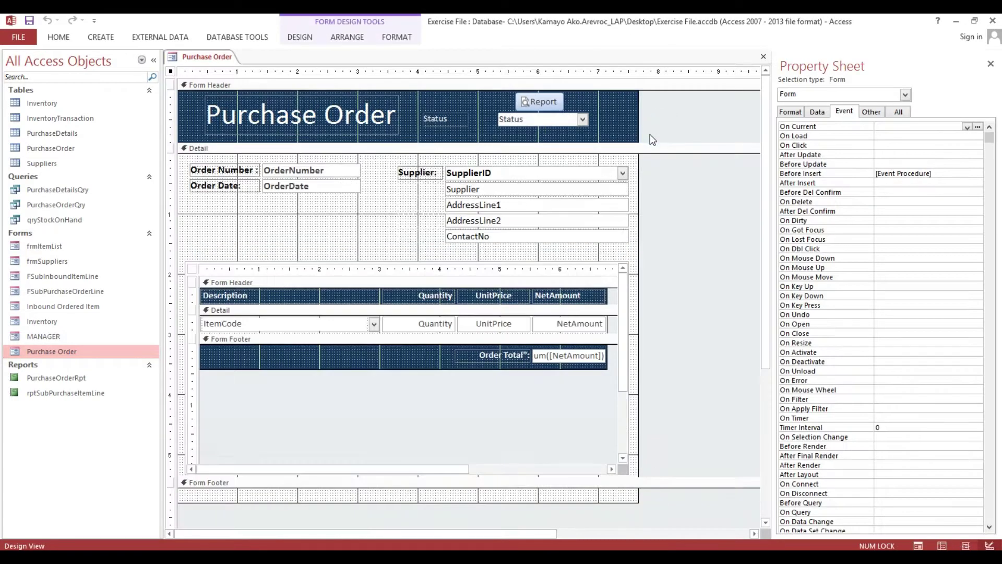
click(622, 262)
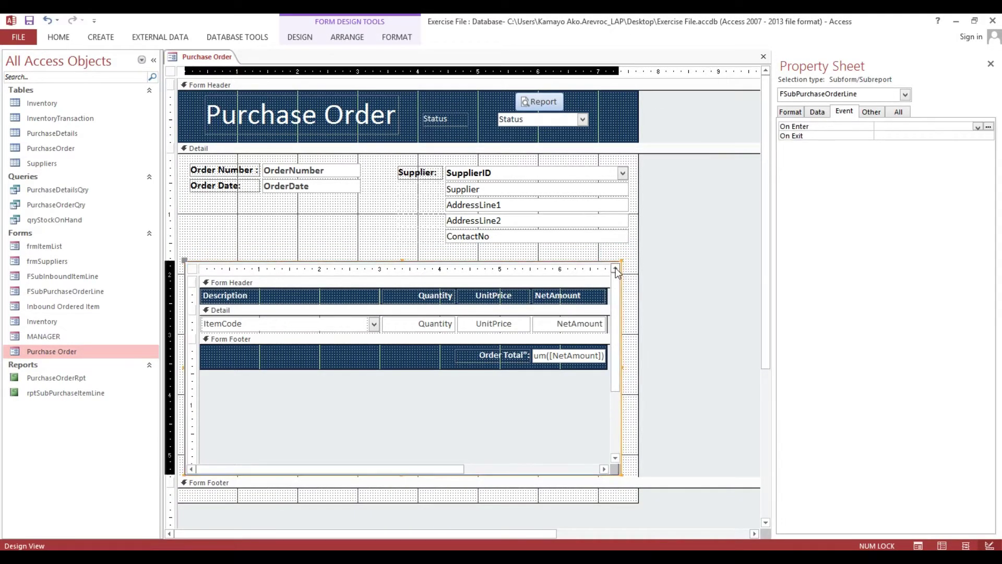
drag(615, 267, 616, 269)
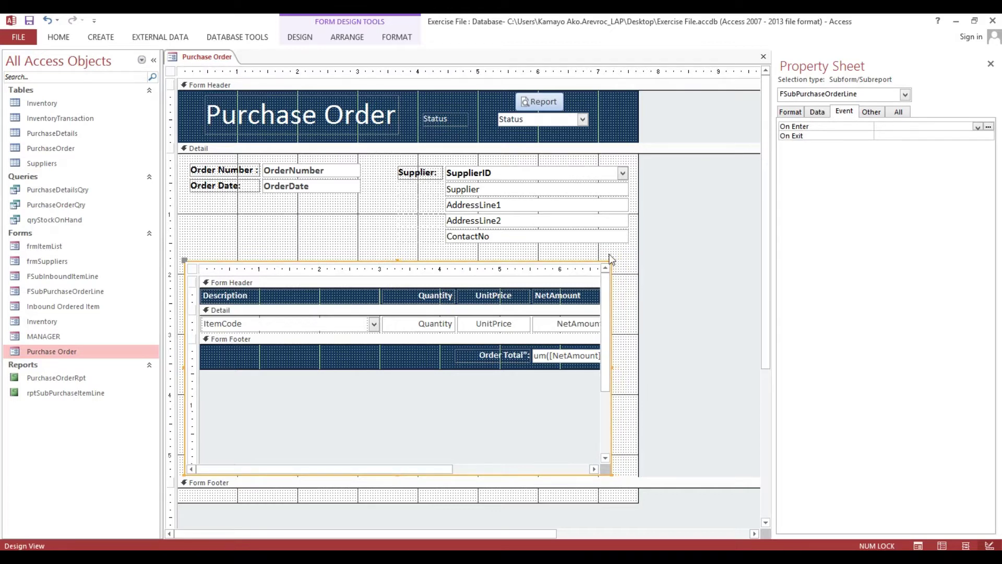
drag(519, 254, 524, 171)
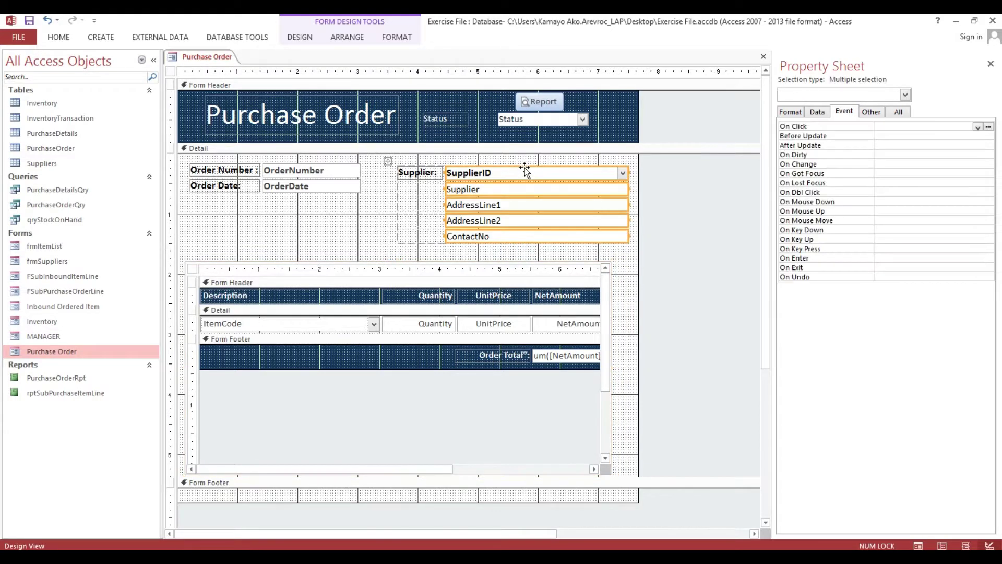
key(shift+Left)
key(shift+Left)
key(shift+Left)
key(shift+Left)
key(shift+Left)
key(shift+Left)
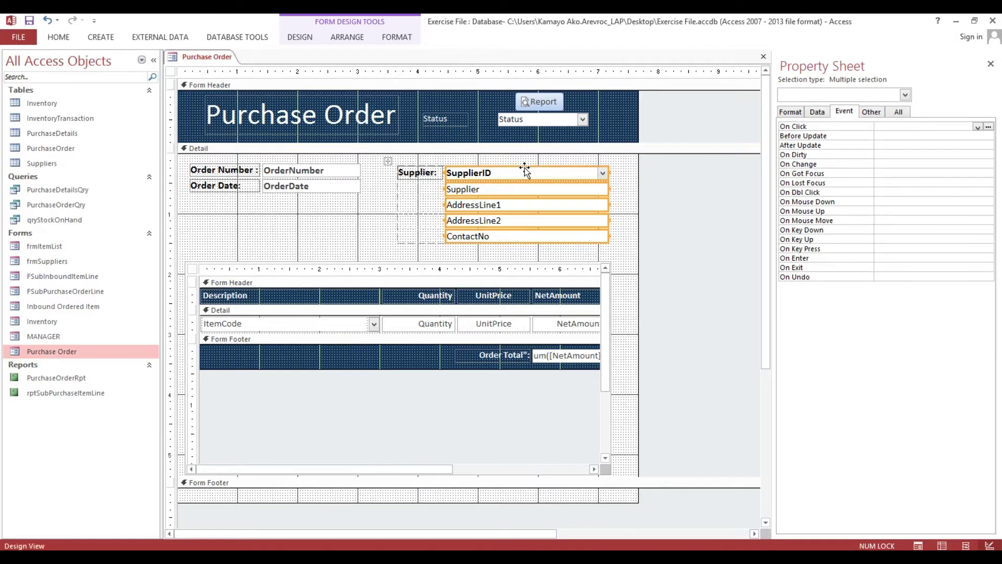
click(464, 133)
Move Status to the header top with the Report button beside it, and narrow the form width
drag(537, 101, 511, 134)
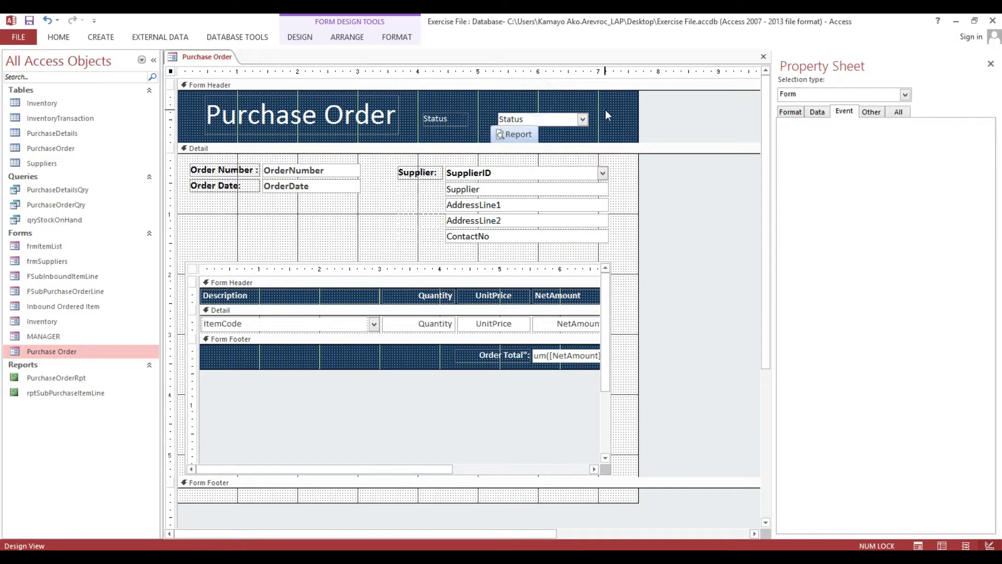
mouse_move(605, 115)
mouse_down()
mouse_move(441, 120)
mouse_move(455, 99)
mouse_up()
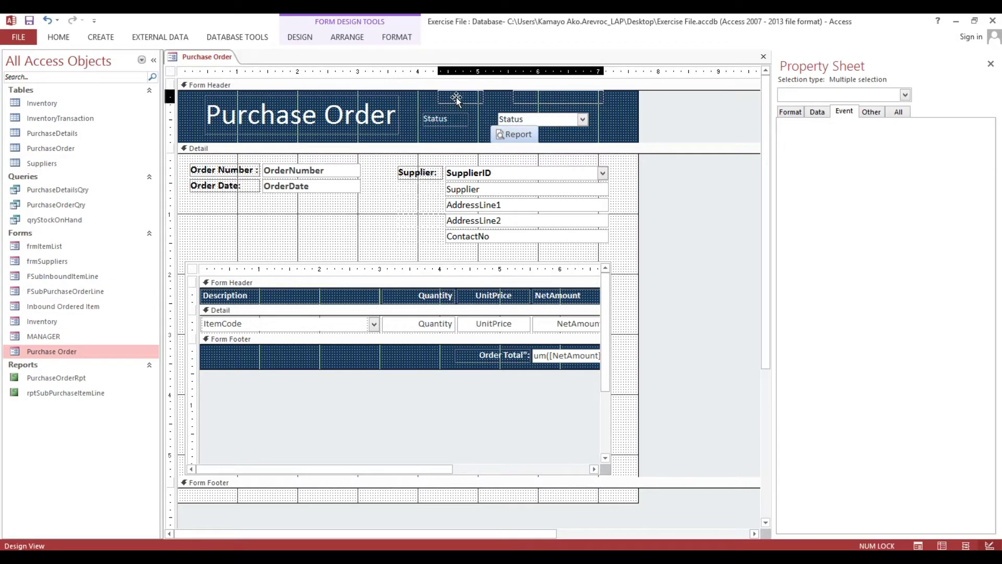
click(790, 112)
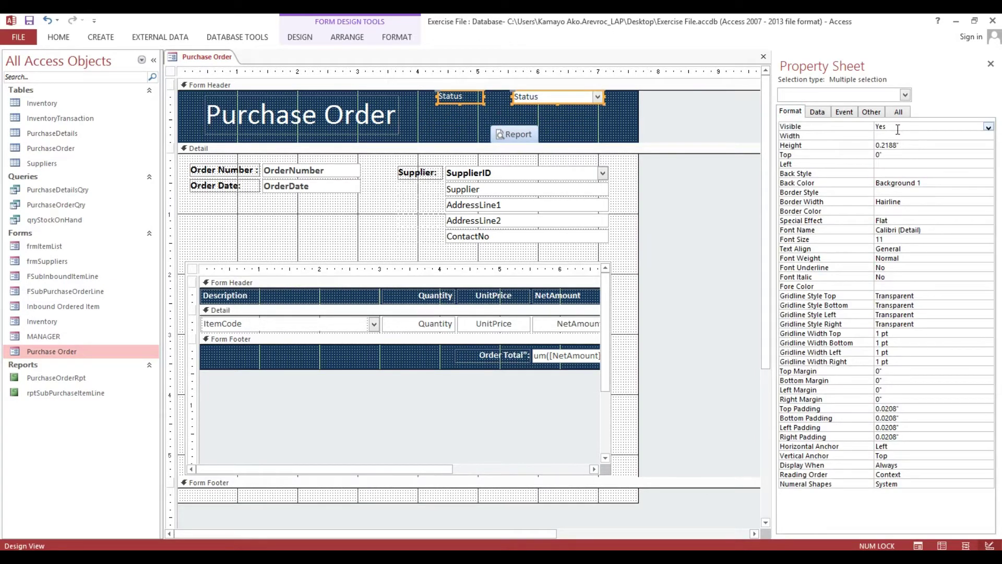
drag(503, 130, 562, 122)
click(514, 105)
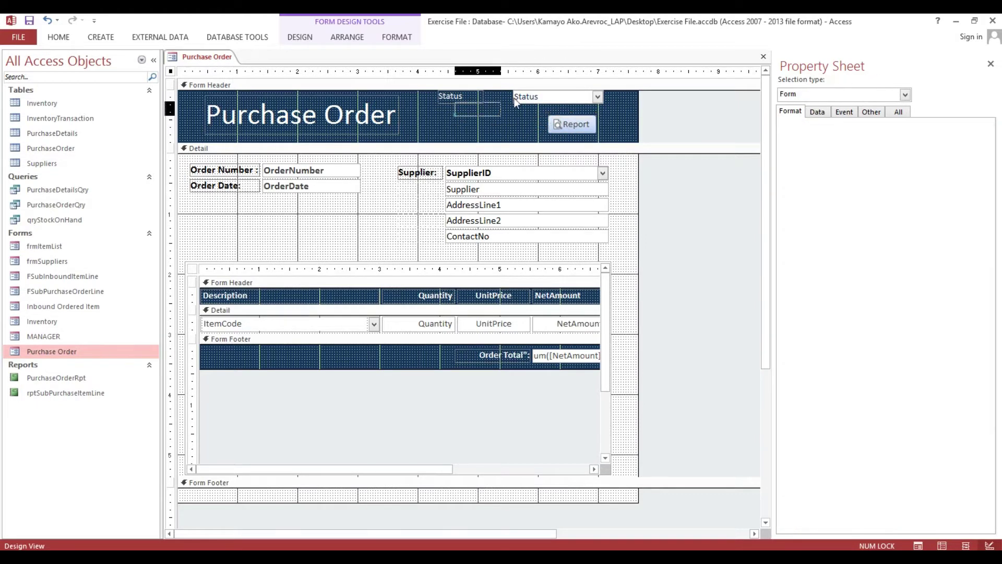
click(514, 102)
drag(514, 101, 484, 102)
click(503, 119)
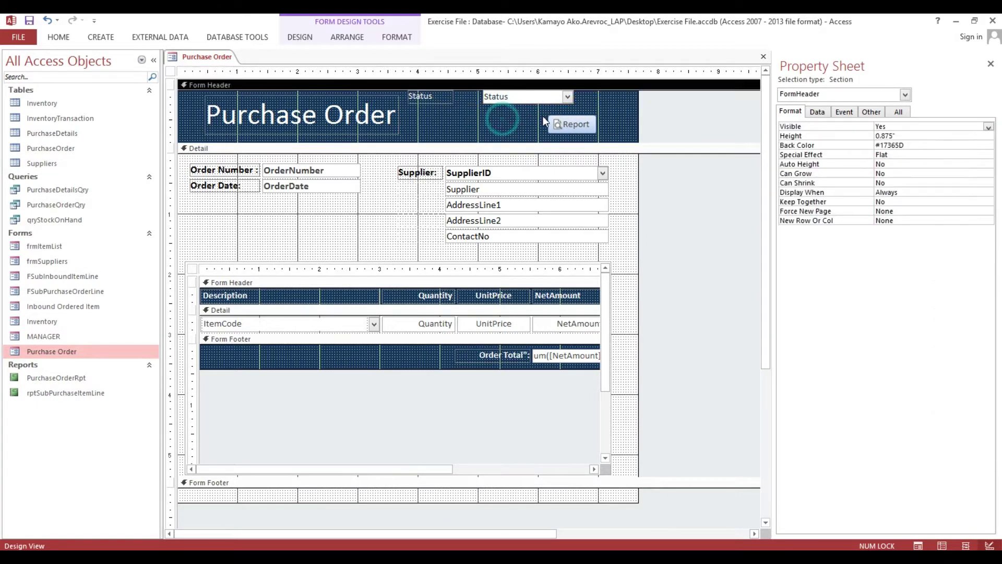
drag(638, 118, 612, 120)
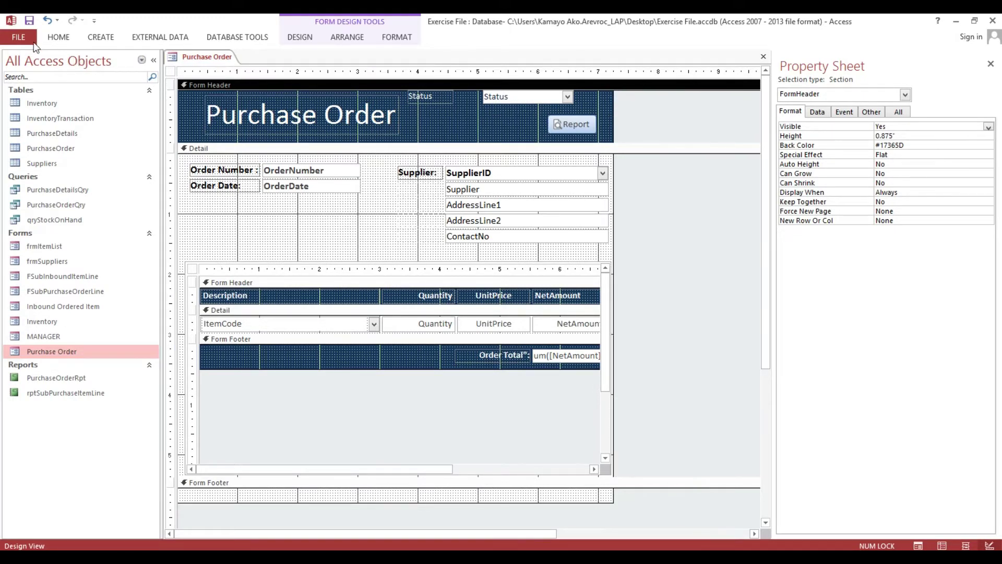
click(58, 36)
Open the redesigned form in Form View, preview its report, then close the report and the form
click(19, 53)
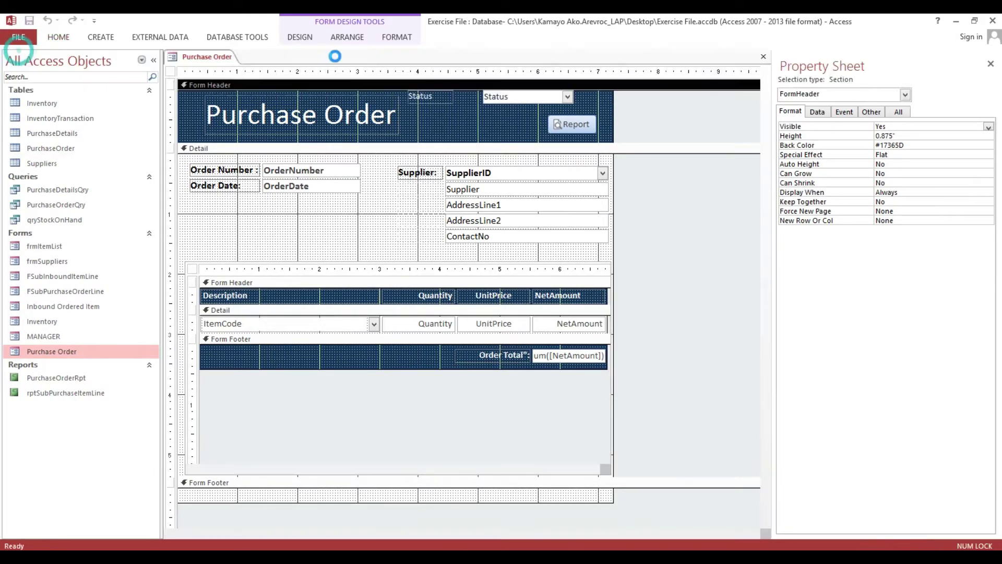
drag(390, 78, 440, 83)
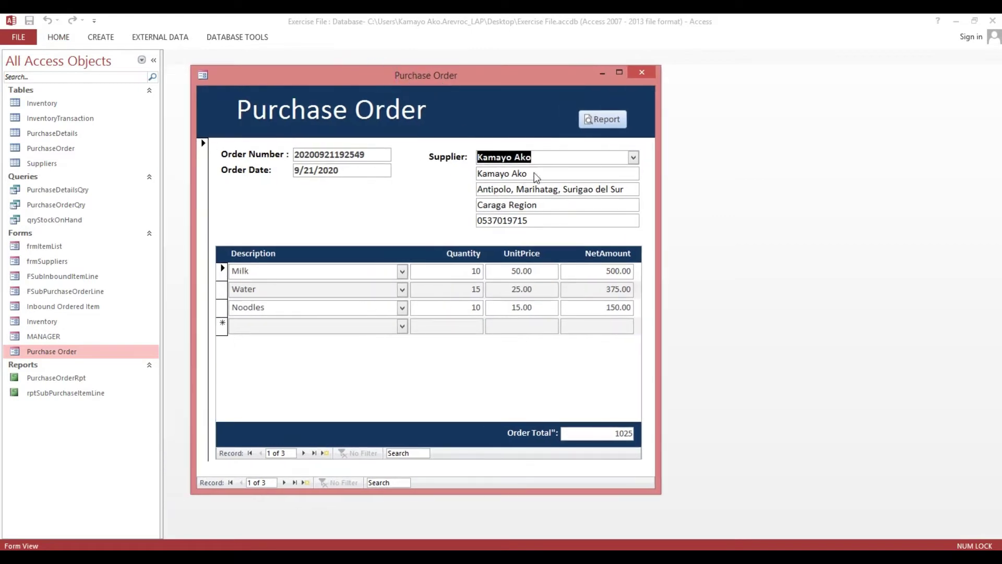
click(602, 119)
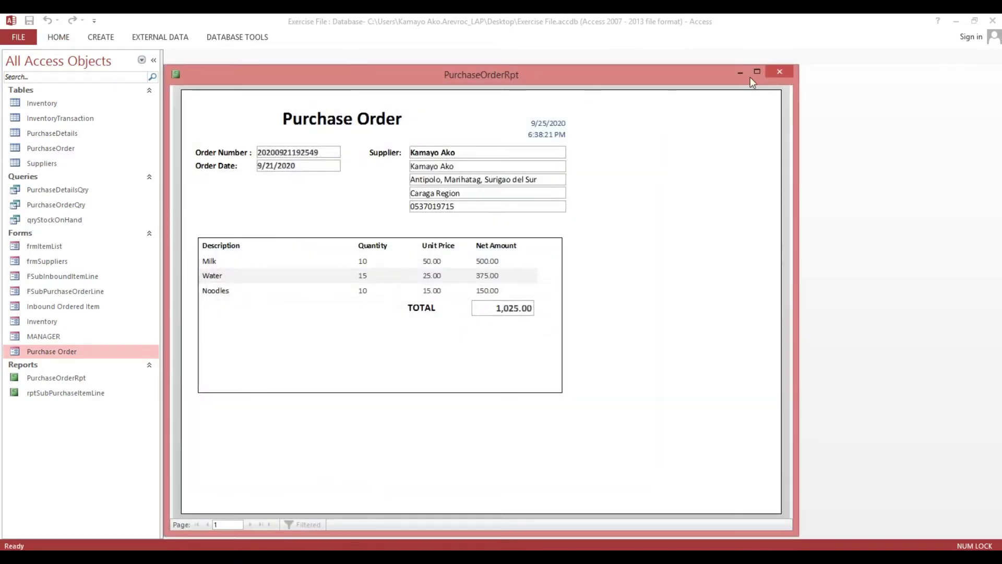
click(779, 73)
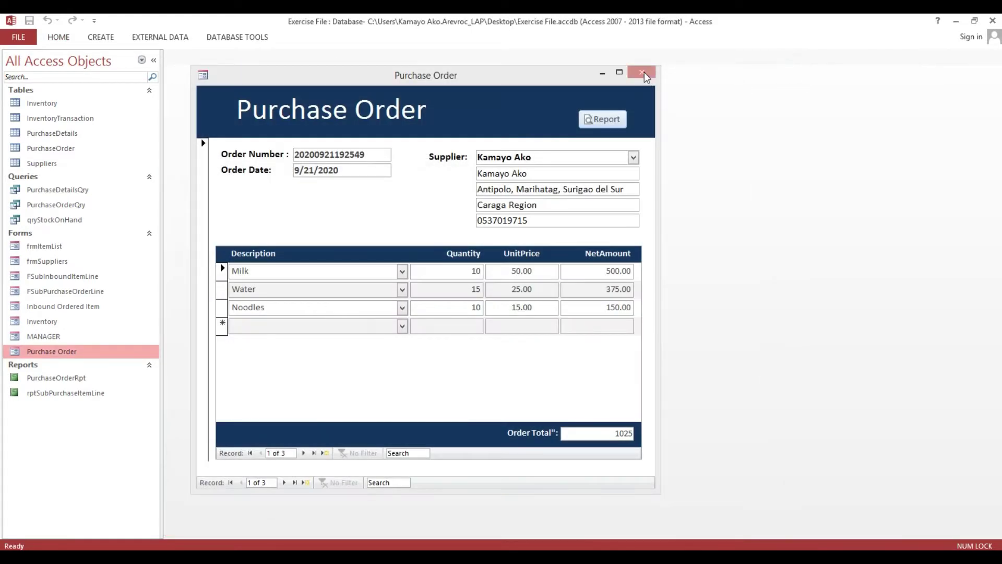
click(644, 71)
right_click(54, 392)
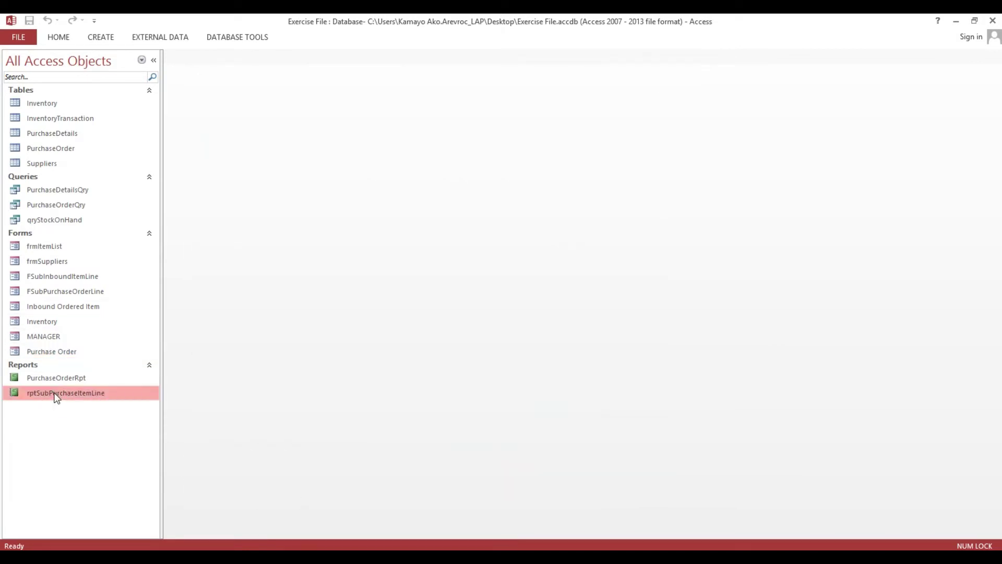
Give rptSubPurchaseItemLine Border Style None, Control Box No, Close Button No, Min Max Buttons None
click(84, 228)
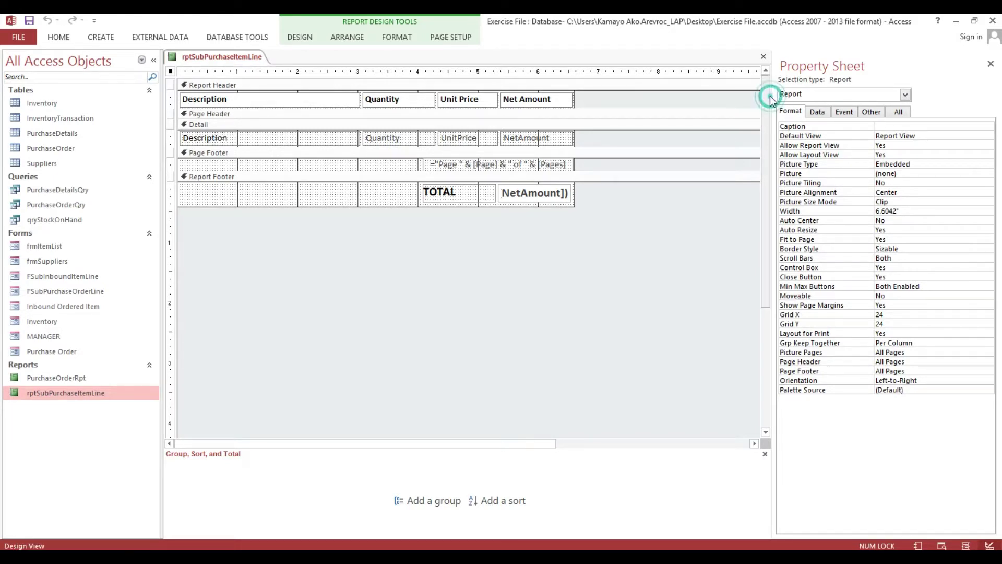
drag(771, 98, 694, 98)
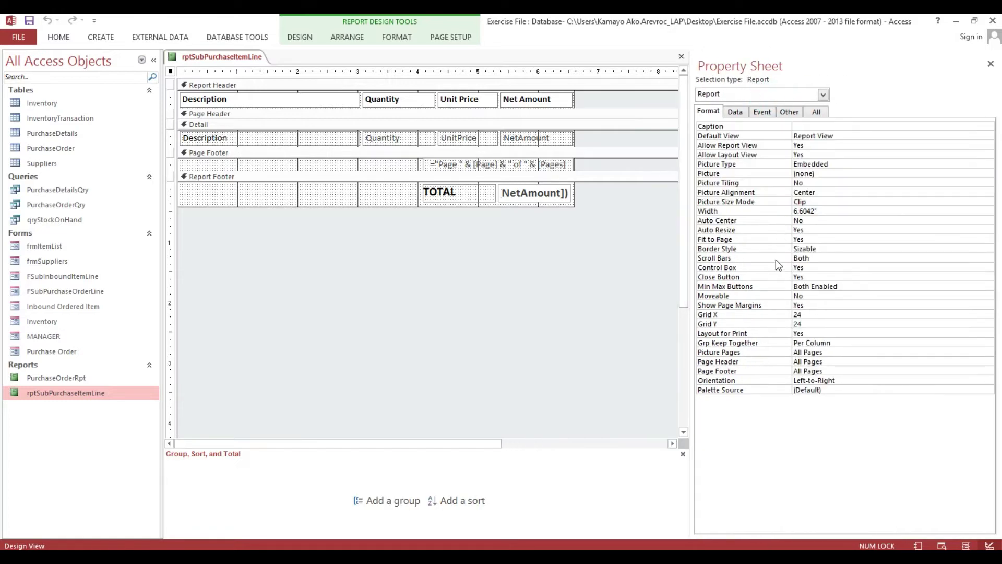
click(844, 248)
click(988, 250)
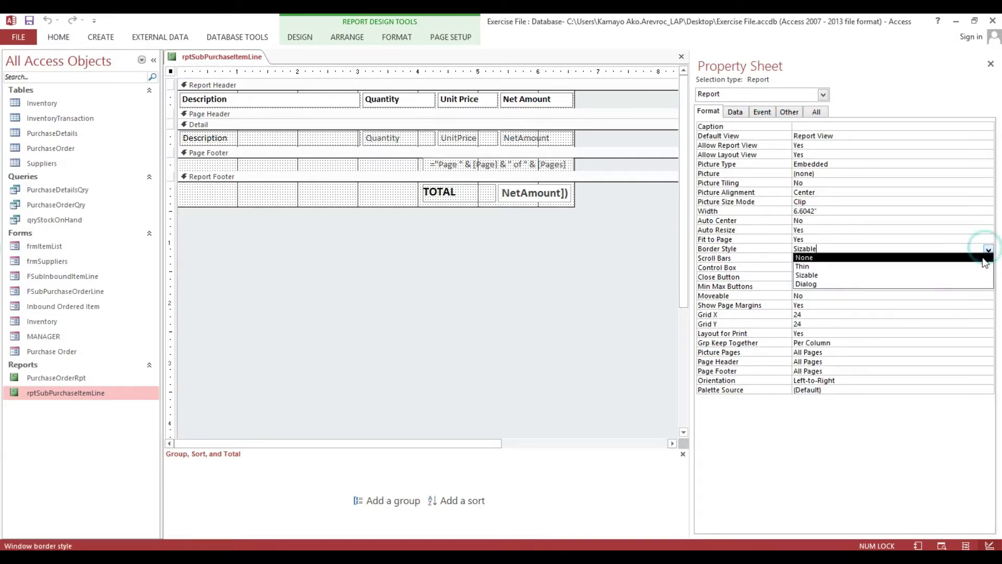
click(977, 258)
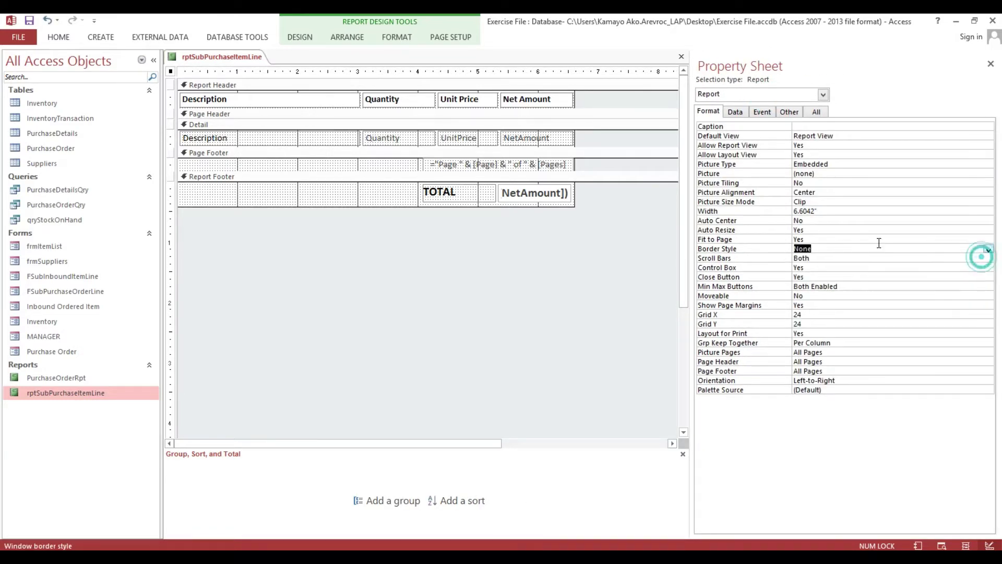
double_click(821, 267)
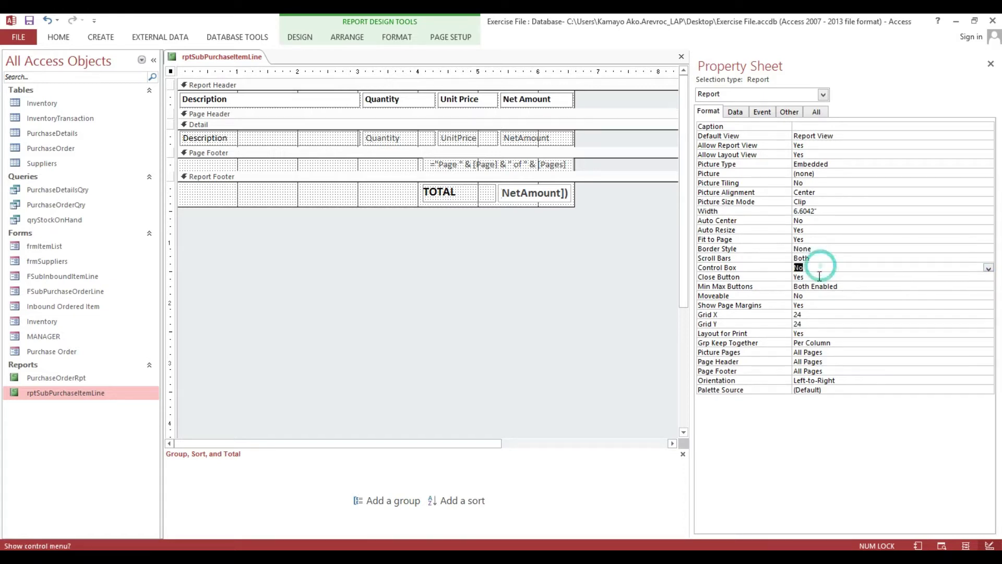
double_click(820, 276)
click(856, 286)
click(987, 288)
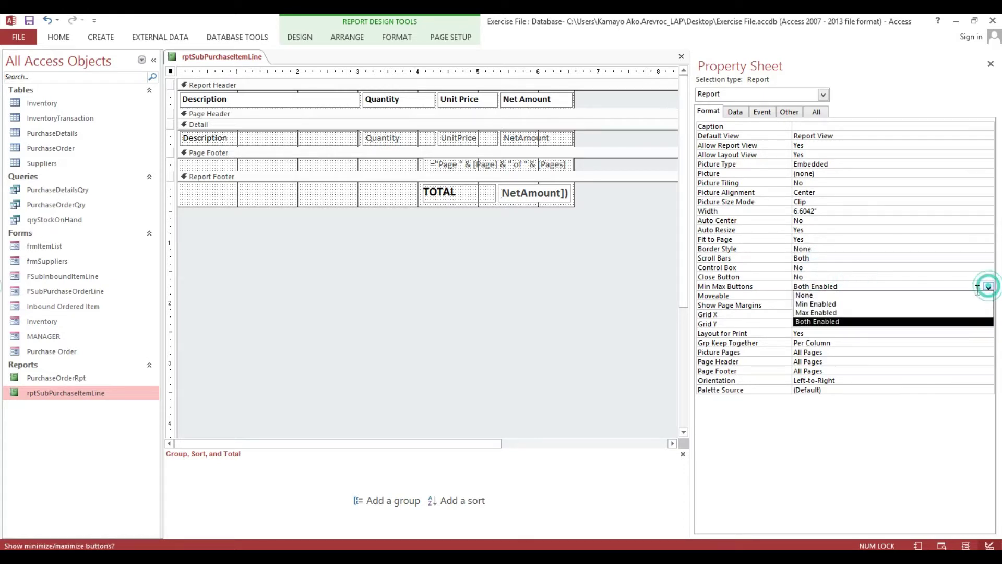
click(860, 296)
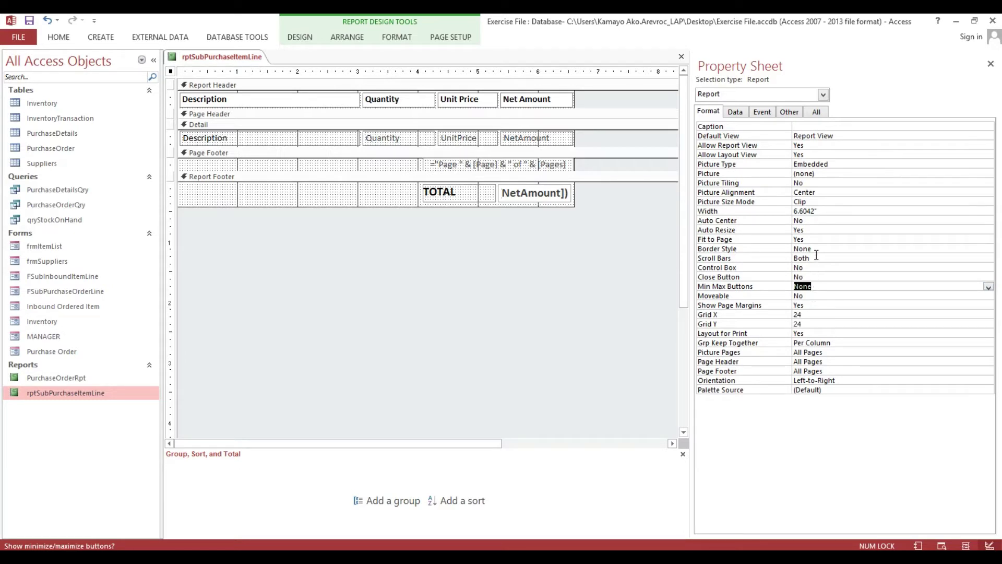
Close rptSubPurchaseItemLine's design, saving the changes
click(682, 57)
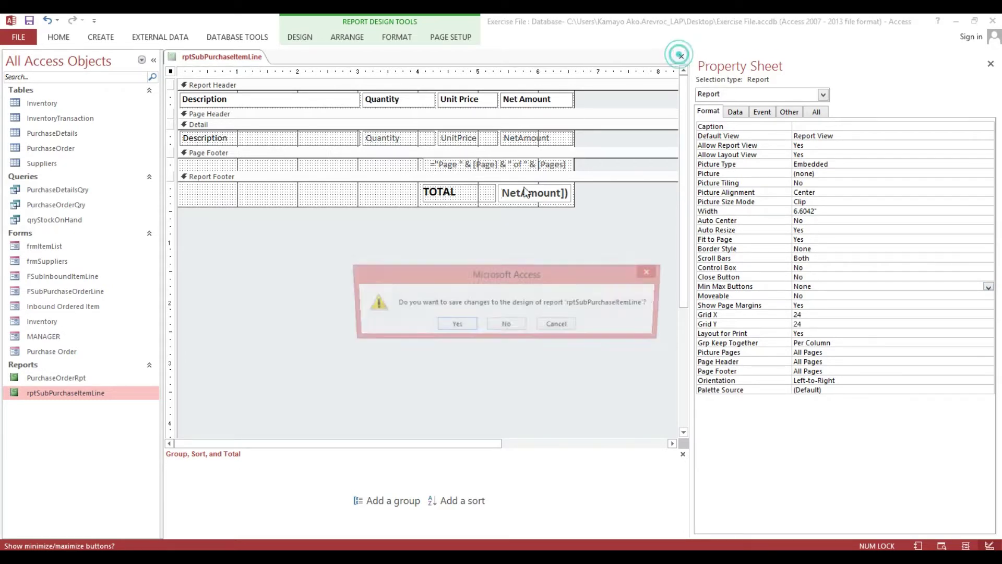
click(454, 325)
right_click(59, 380)
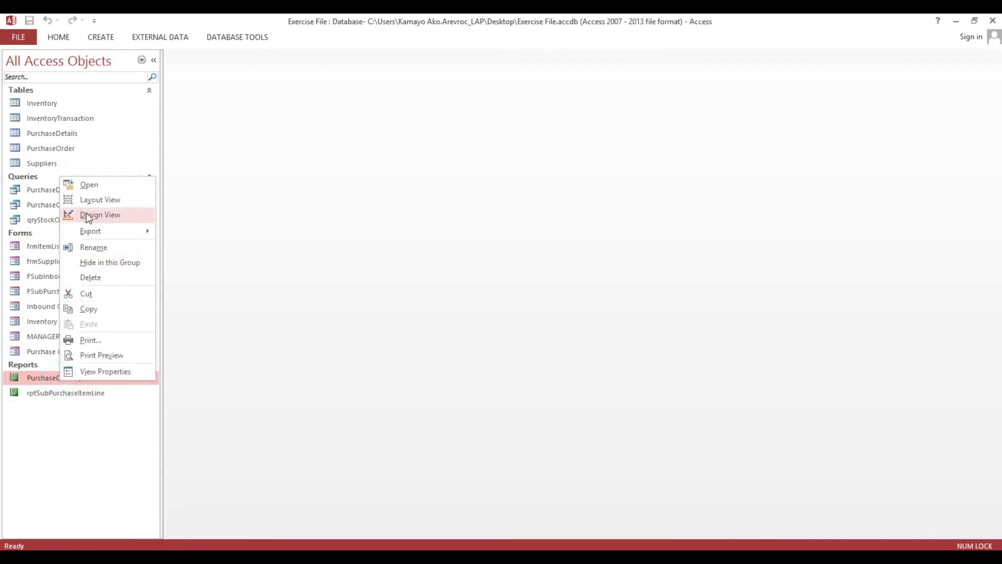
Open PurchaseOrderRpt in Design View, enlarge the Page Header, and move the order and supplier fields into it
click(87, 218)
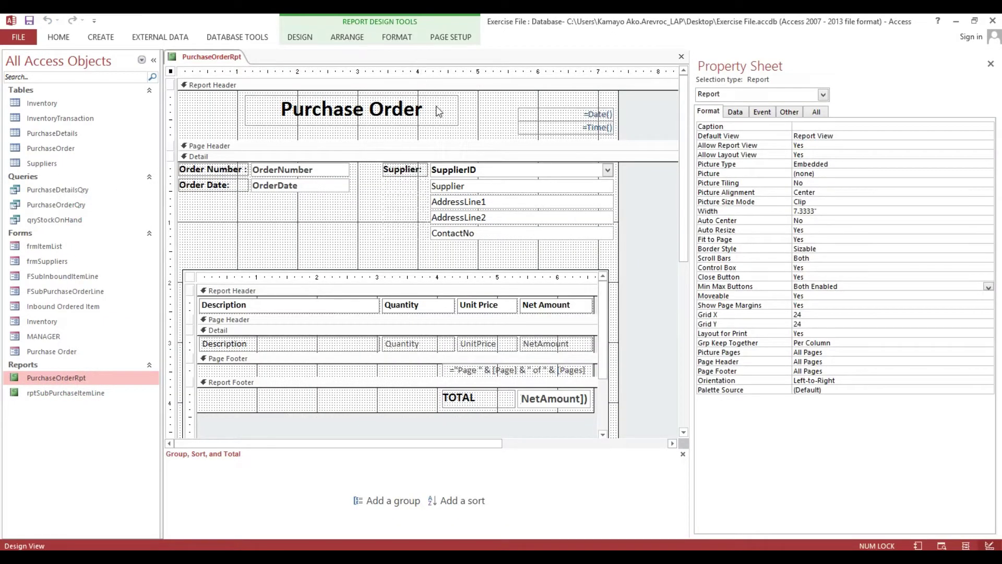
click(234, 273)
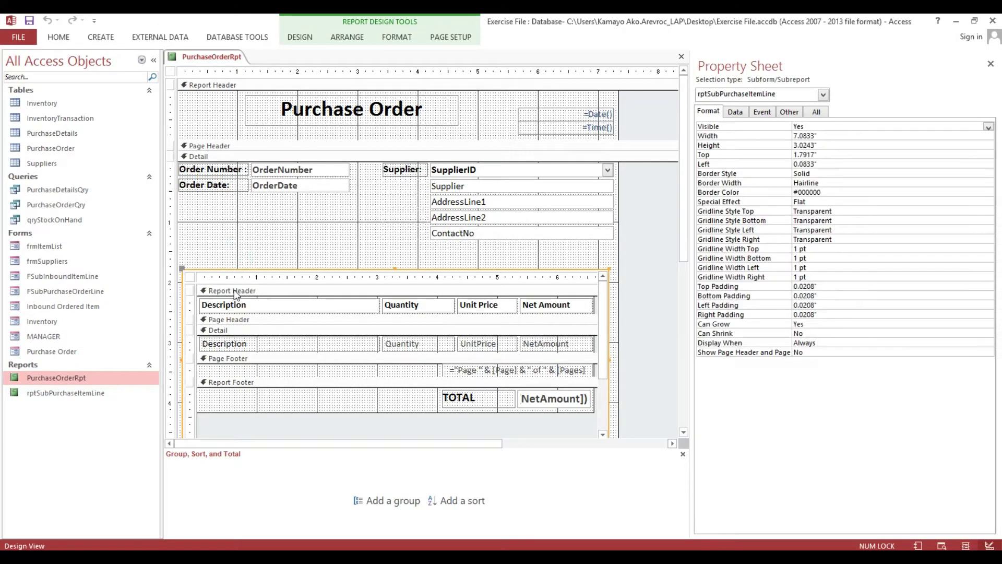
key(Left)
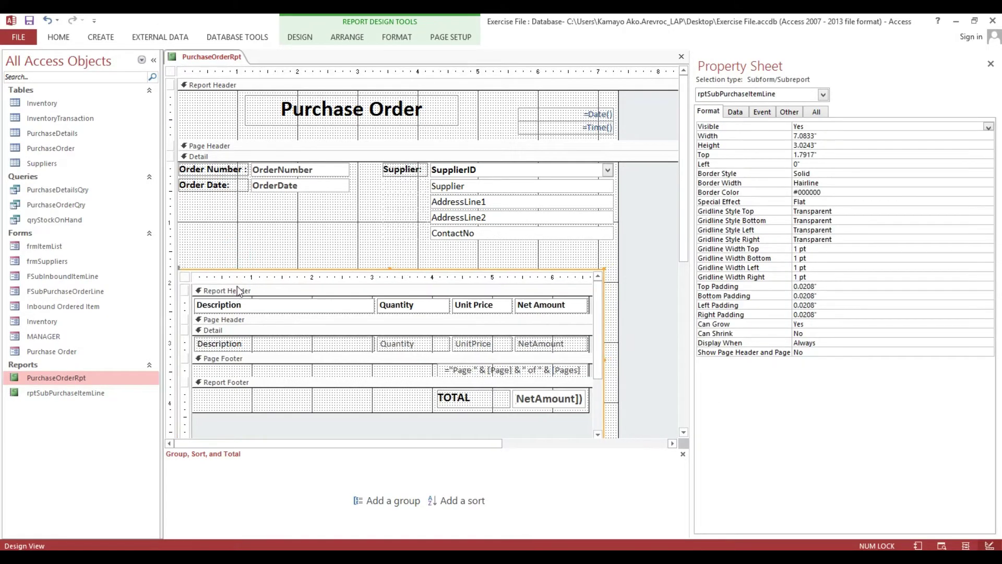
key(Up)
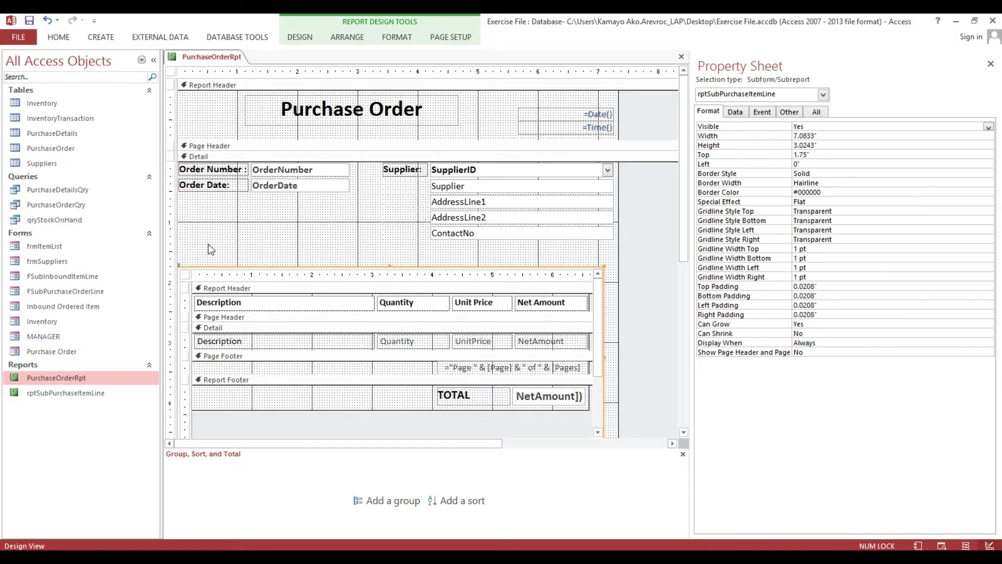
click(228, 220)
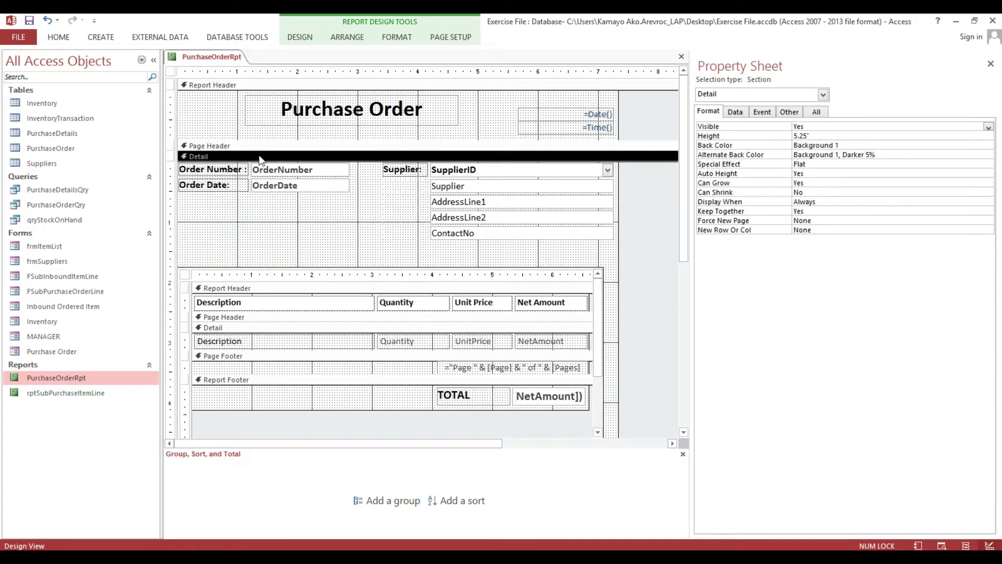
drag(259, 158, 263, 226)
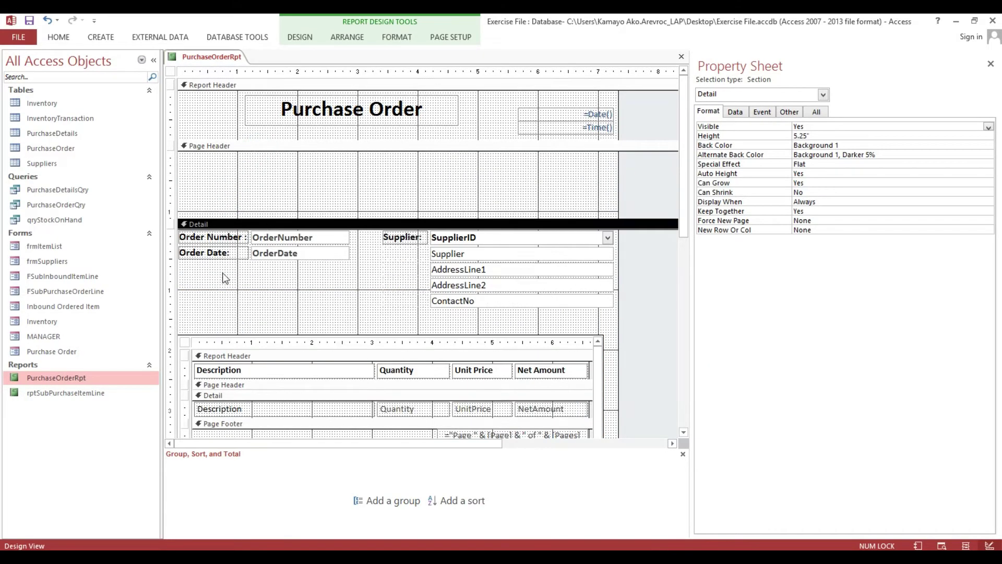
drag(212, 282, 572, 229)
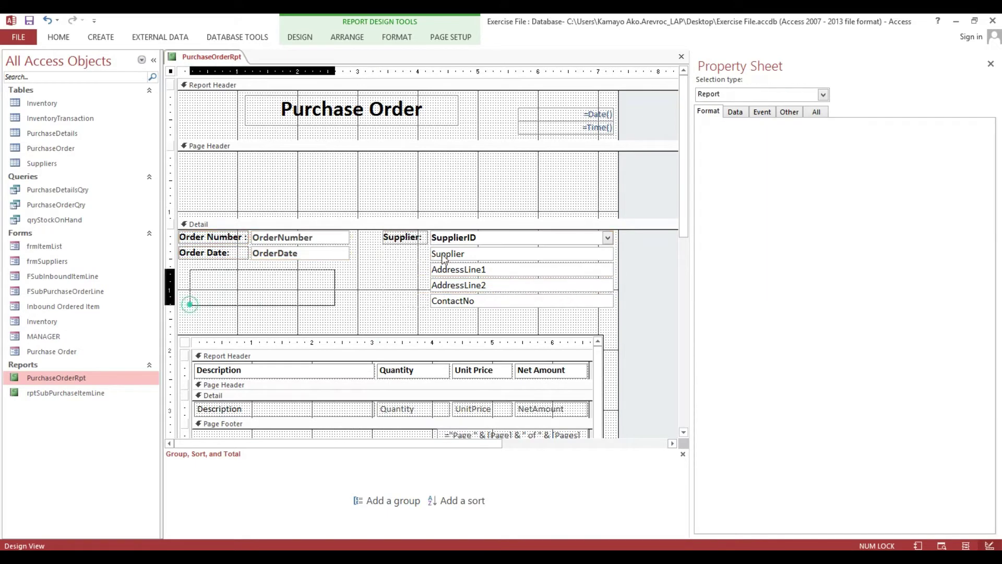
mouse_move(219, 310)
mouse_down()
mouse_move(572, 228)
mouse_move(561, 150)
mouse_up()
click(322, 272)
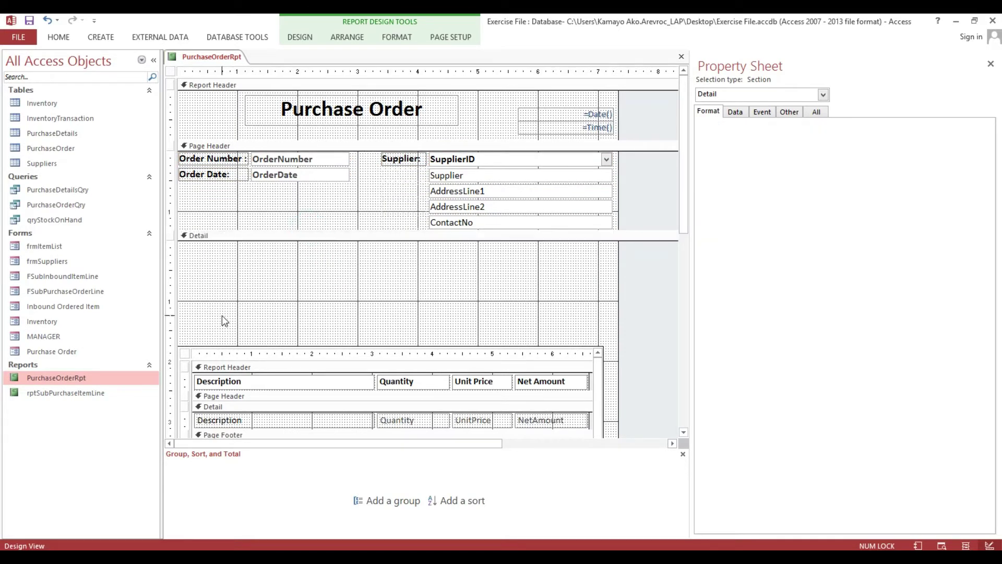
Move the item subreport to the top of Detail, then narrow it and the supplier field stack
click(239, 345)
drag(239, 345, 240, 243)
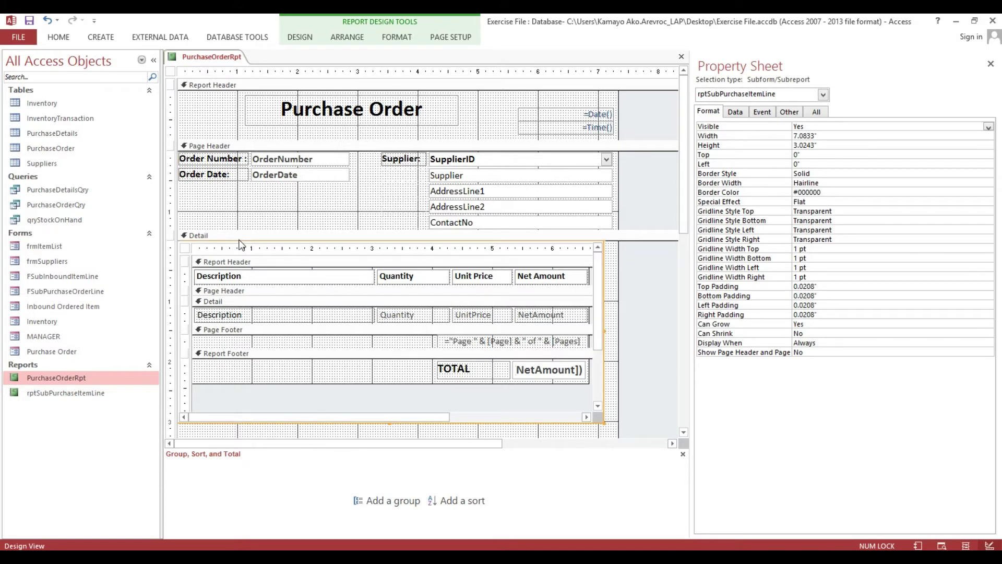
key(shift+Left)
key(shift+Left)
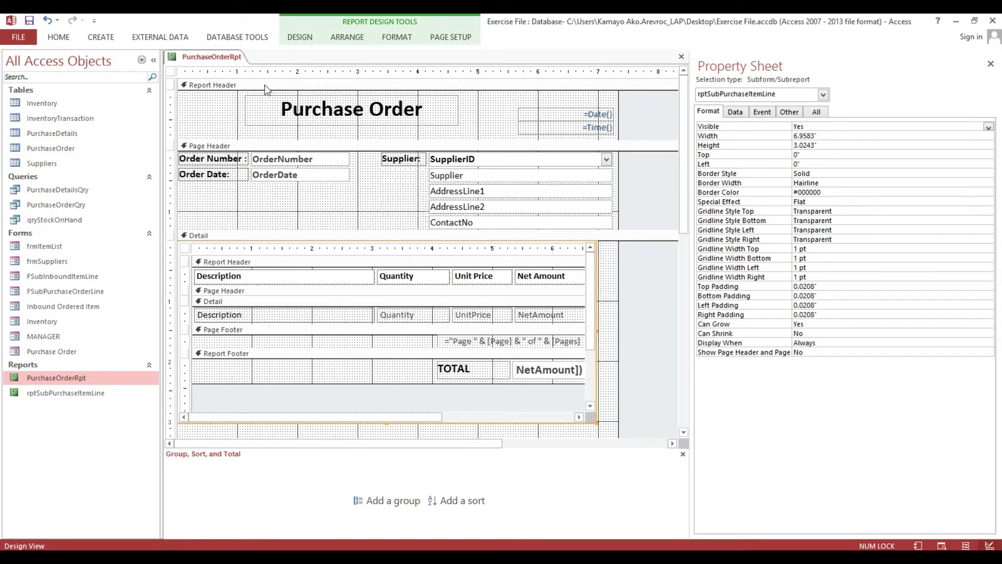
drag(368, 162, 456, 208)
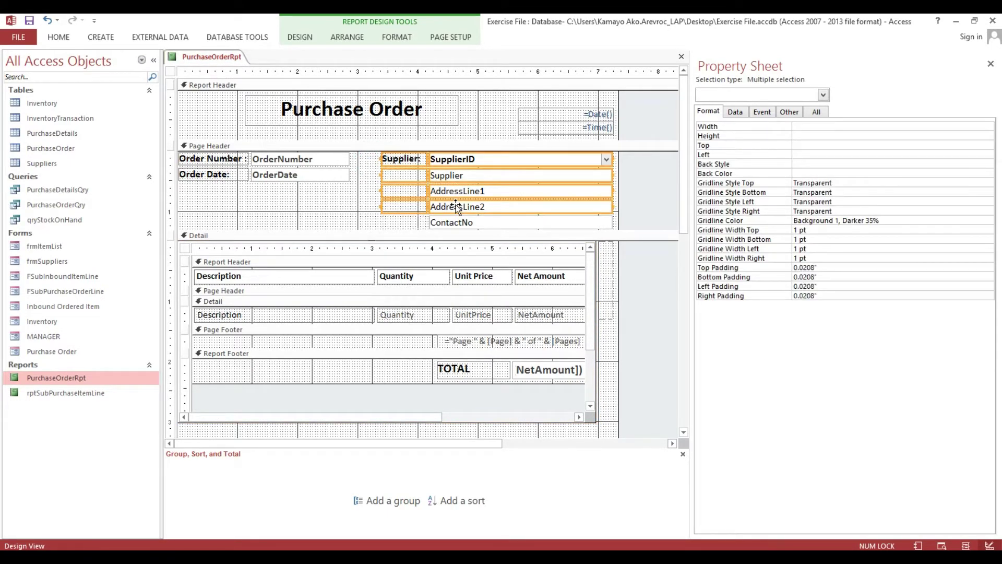
shift+click(462, 221)
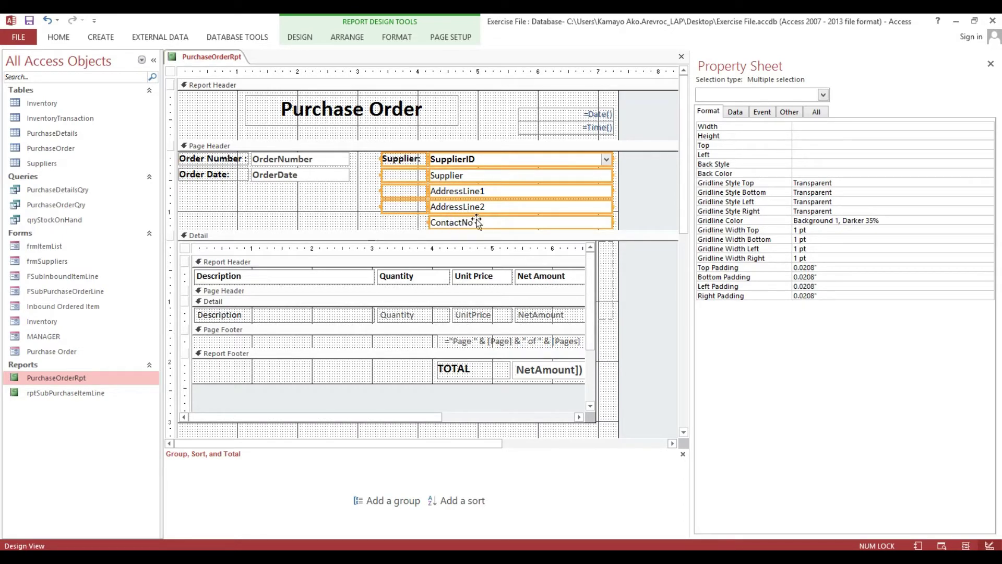
click(513, 276)
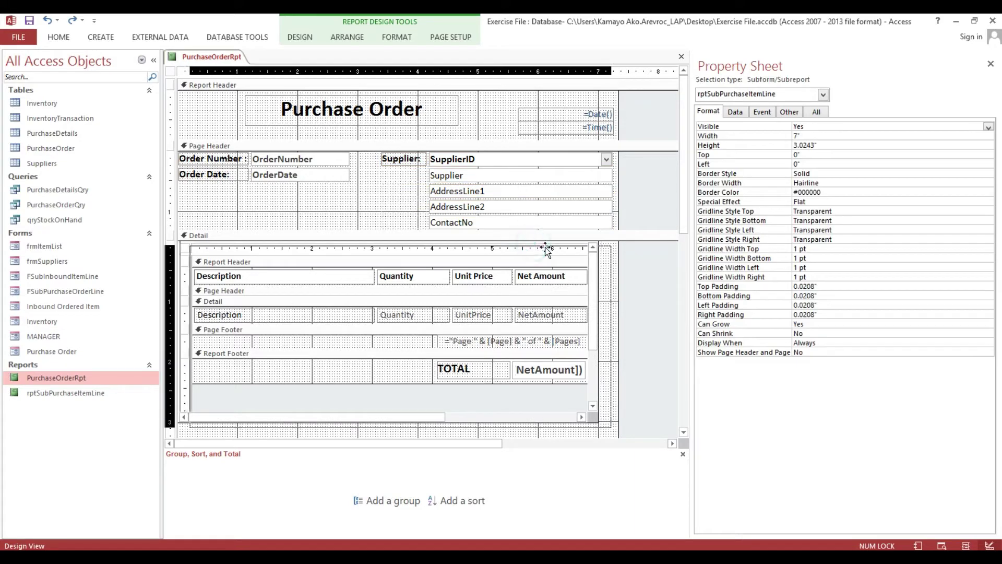
click(543, 165)
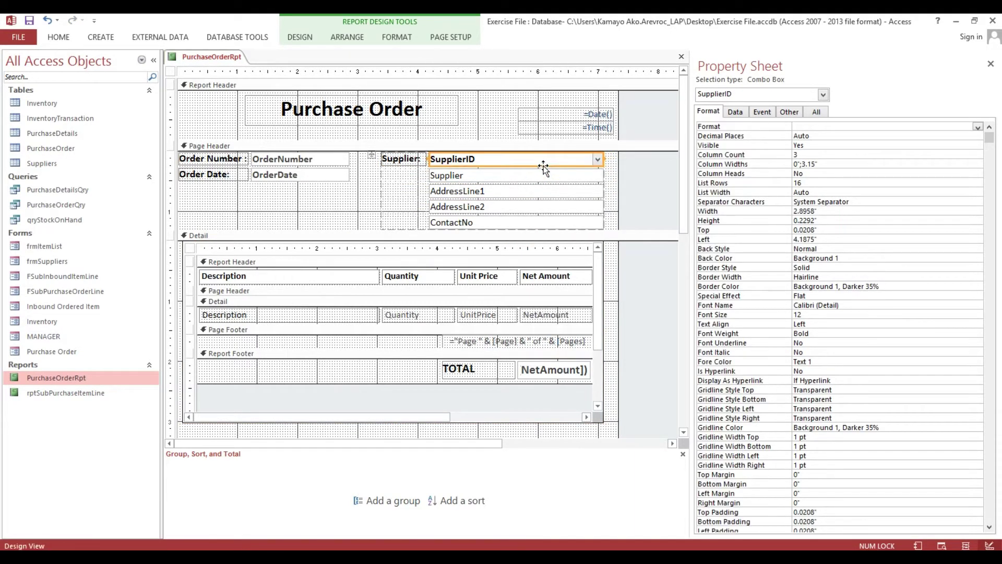
key(shift+Left)
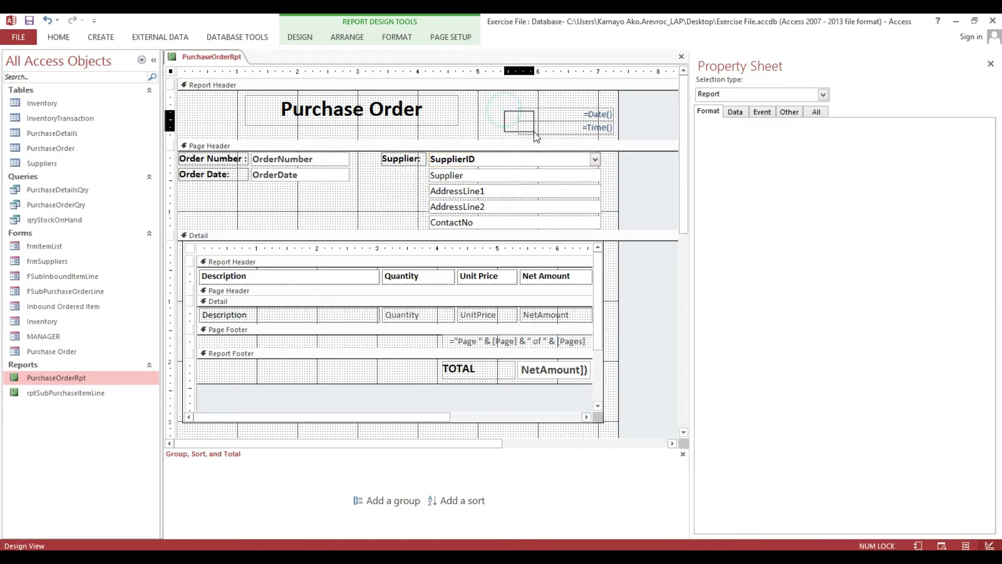
Widen and shift the date/time boxes left, enlarge the Report Header, and move them down
drag(505, 115, 534, 133)
key(Left)
key(Left)
key(Left)
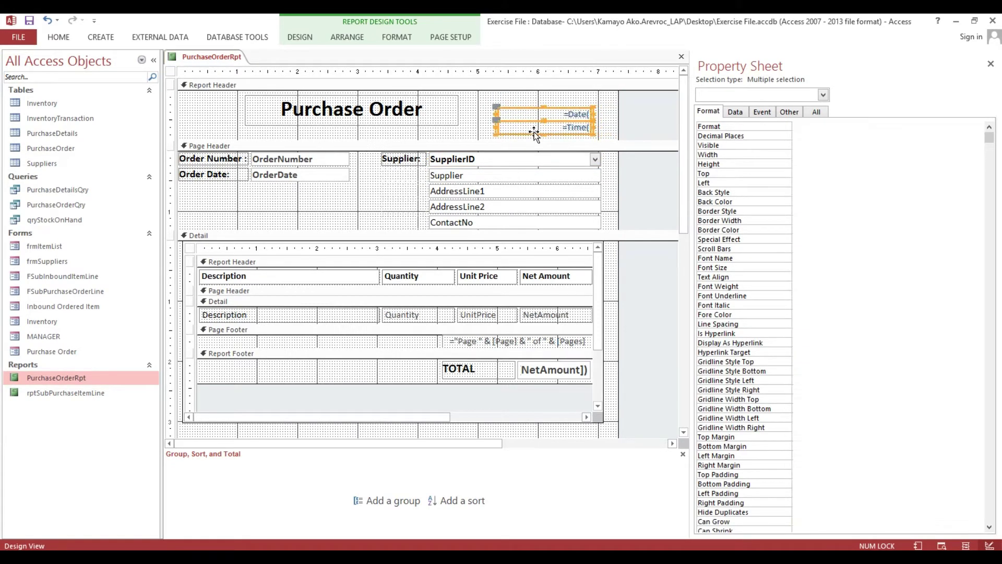
key(Left)
key(Left)
key(Left)
key(Left)
key(shift+Right)
key(shift+Right)
key(shift+Right)
key(shift+Right)
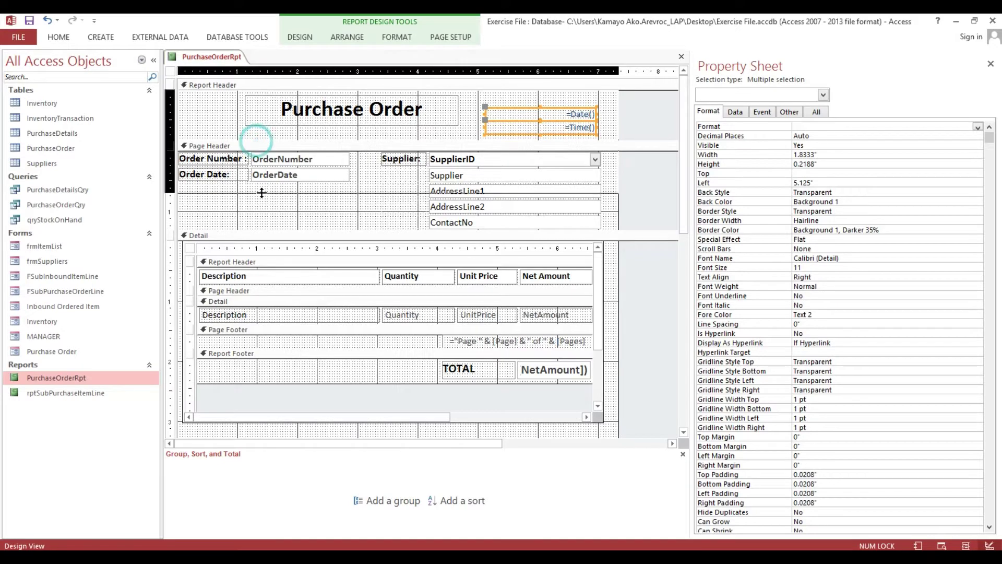
mouse_move(255, 141)
mouse_down()
mouse_move(255, 193)
mouse_move(499, 107)
mouse_up()
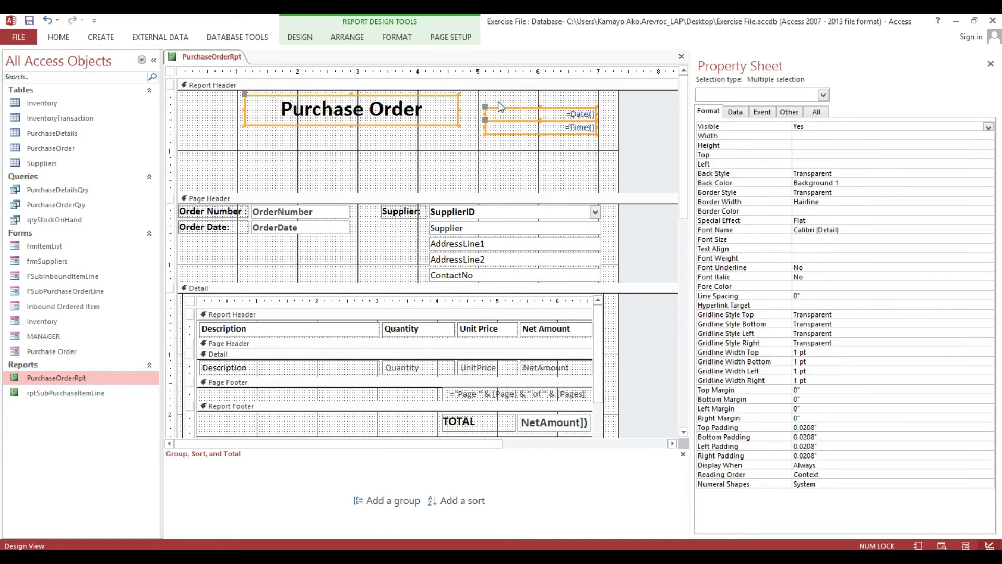
key(Down)
key(Down)
key(Down)
key(Down)
key(Down)
key(Down)
key(Down)
key(Down)
key(Down)
key(Down)
key(Down)
key(Down)
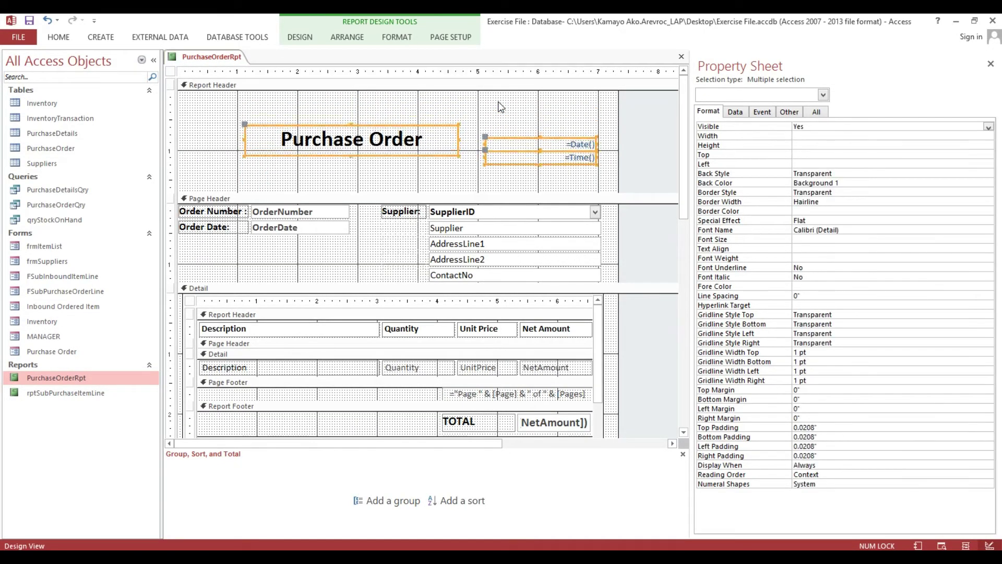
key(Left)
key(Left)
key(Left)
key(Down)
key(Down)
key(Down)
key(Down)
key(Down)
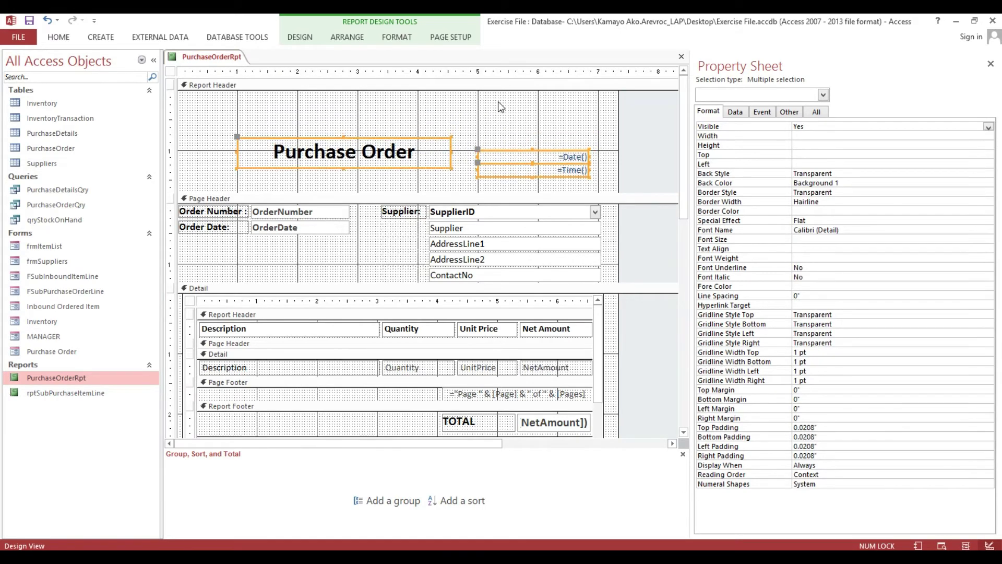
key(Down)
Lower the Purchase Order title in the header and narrow the report's overall width
click(411, 104)
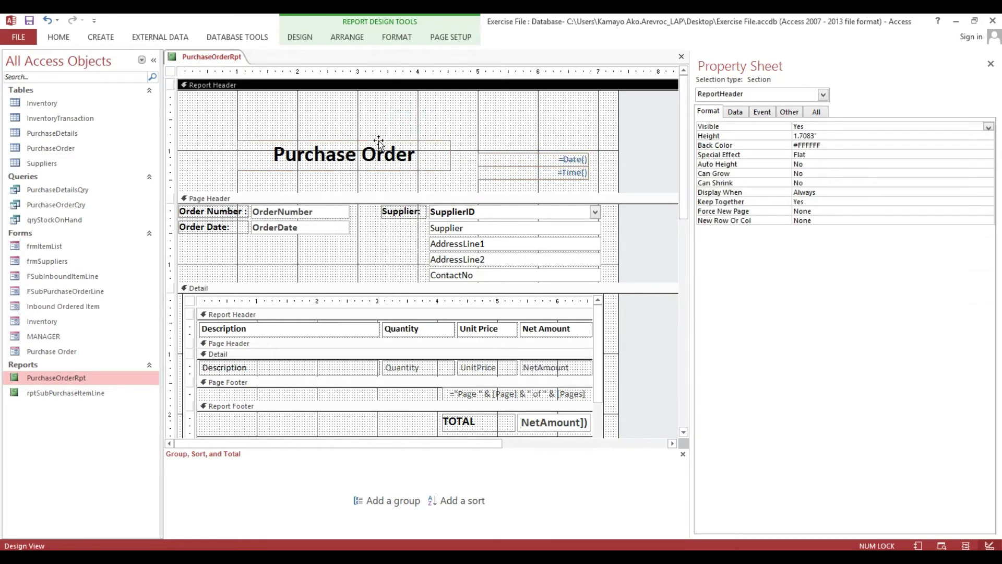
mouse_move(379, 142)
mouse_down()
mouse_move(384, 163)
mouse_move(376, 159)
mouse_up()
click(362, 107)
click(368, 181)
click(347, 123)
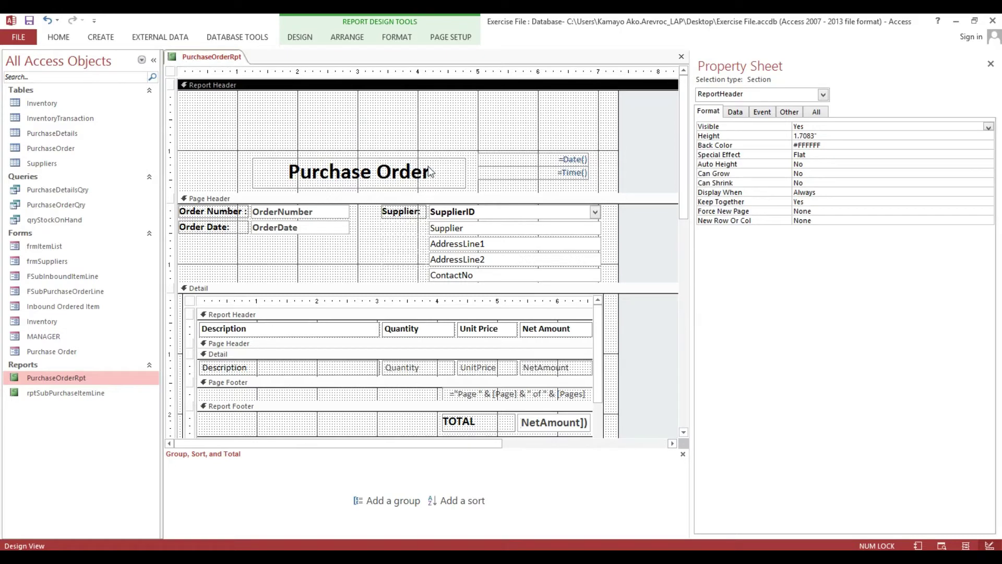
drag(616, 126, 603, 126)
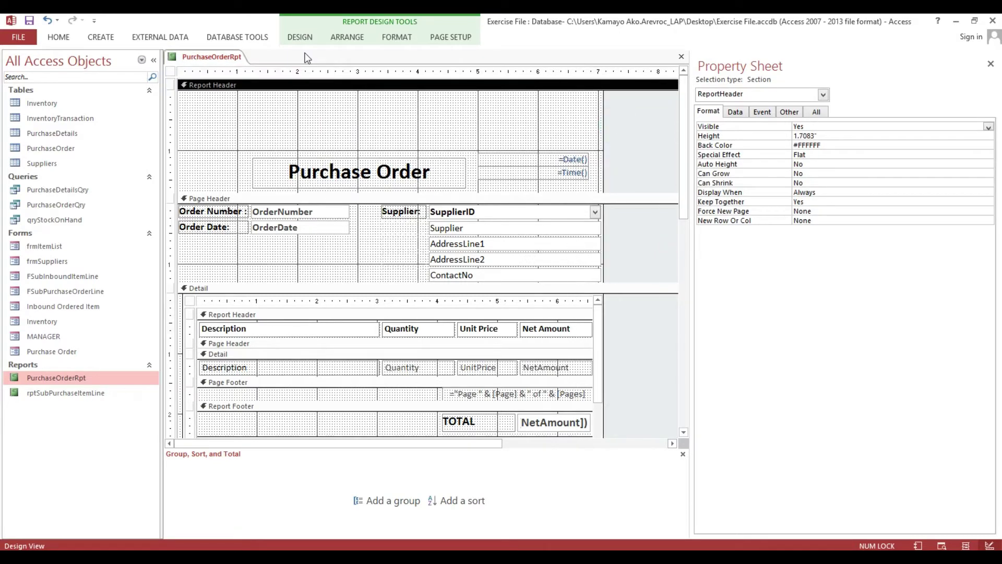
right_click(226, 56)
Set PurchaseOrderRpt to Portrait orientation with Normal margins, then close its design
click(369, 107)
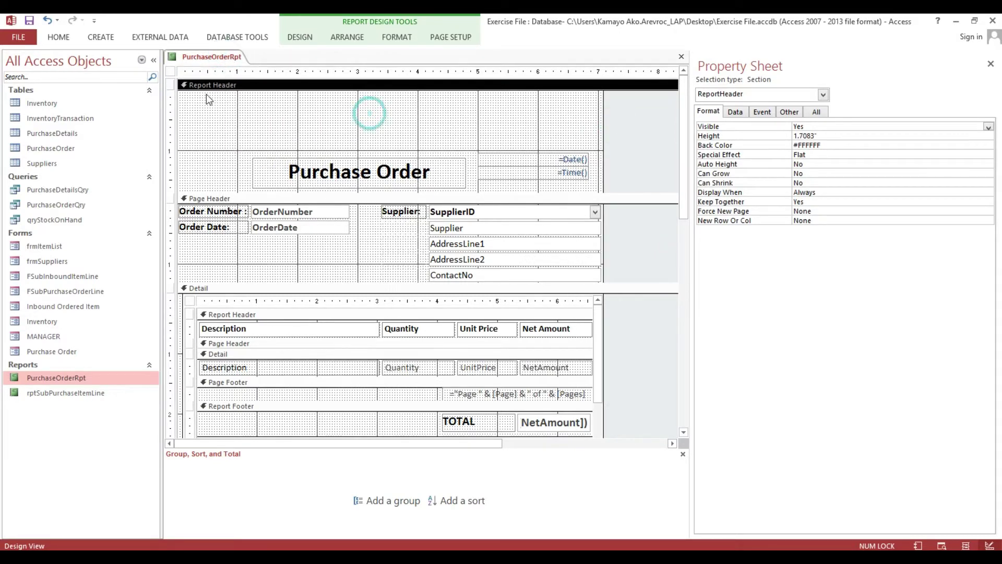
click(171, 71)
click(443, 39)
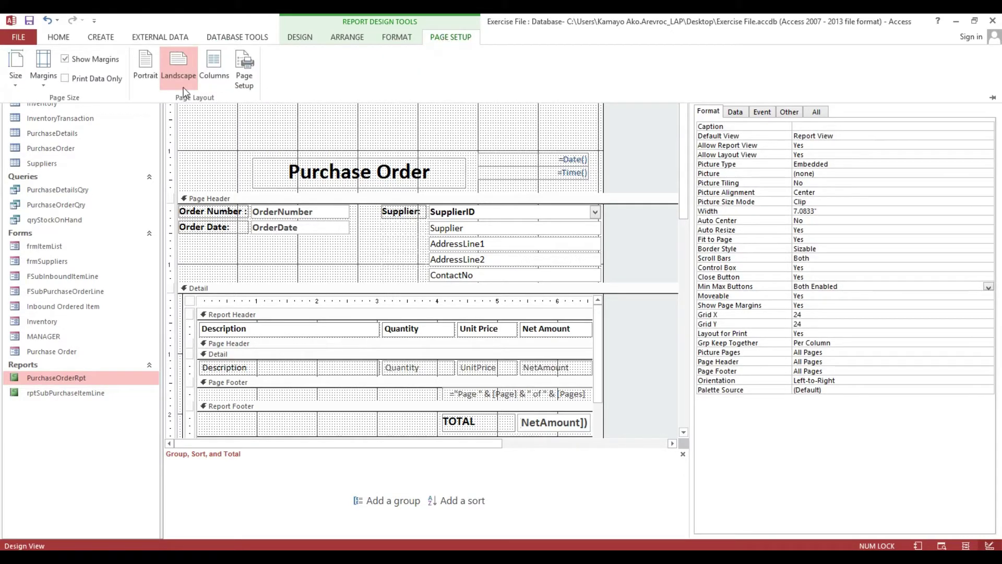
click(149, 73)
click(44, 68)
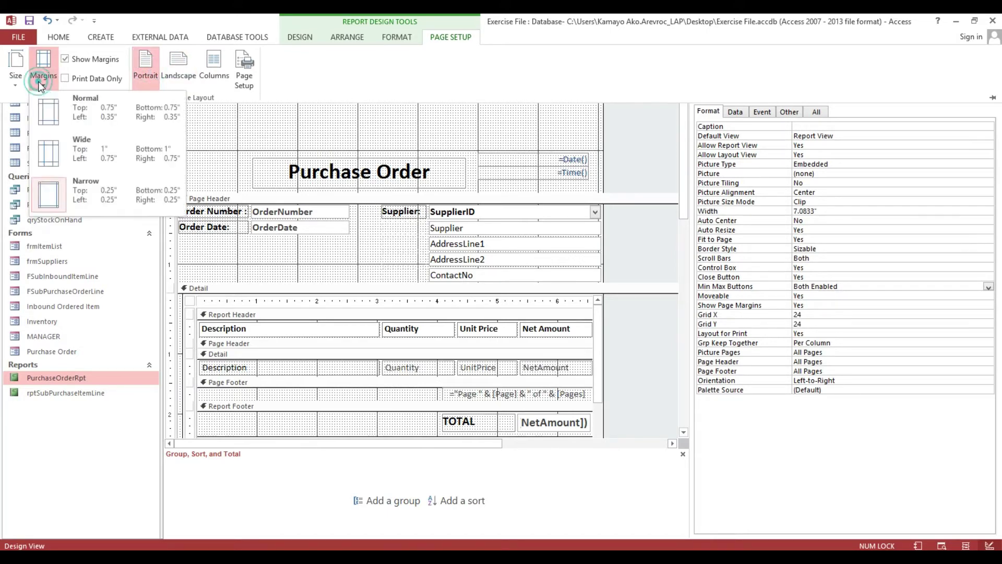
click(16, 71)
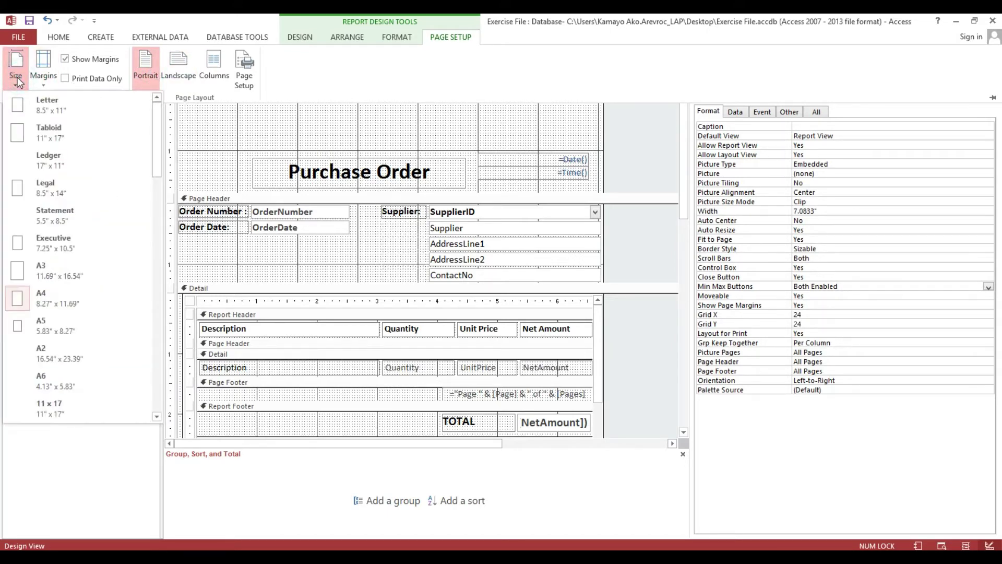
click(49, 73)
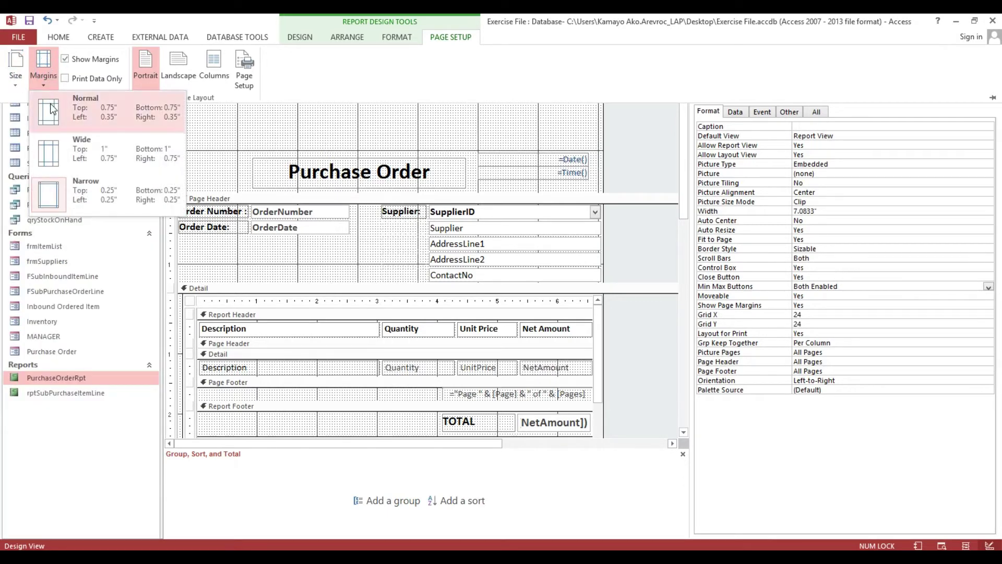
click(52, 109)
click(223, 140)
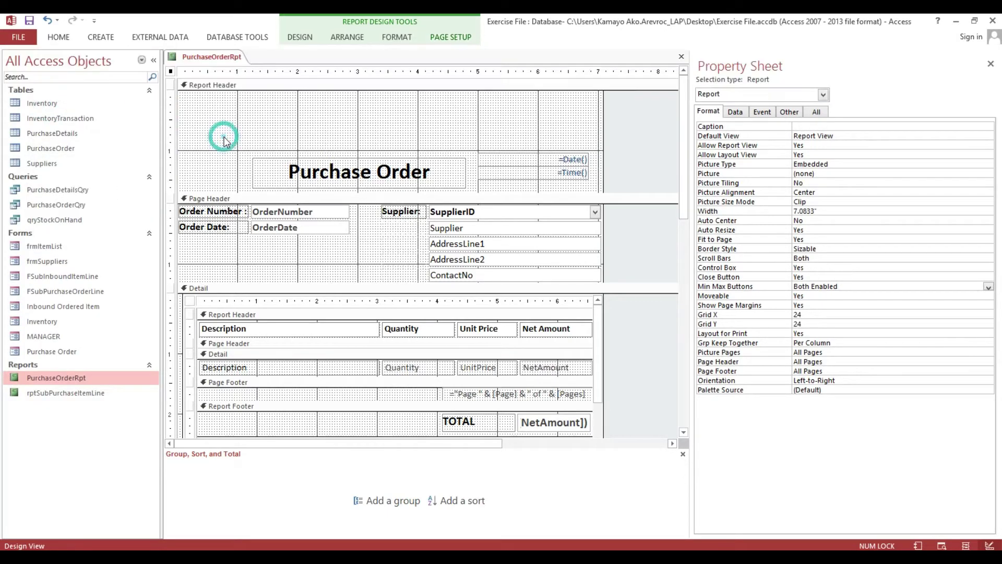
right_click(218, 58)
click(243, 77)
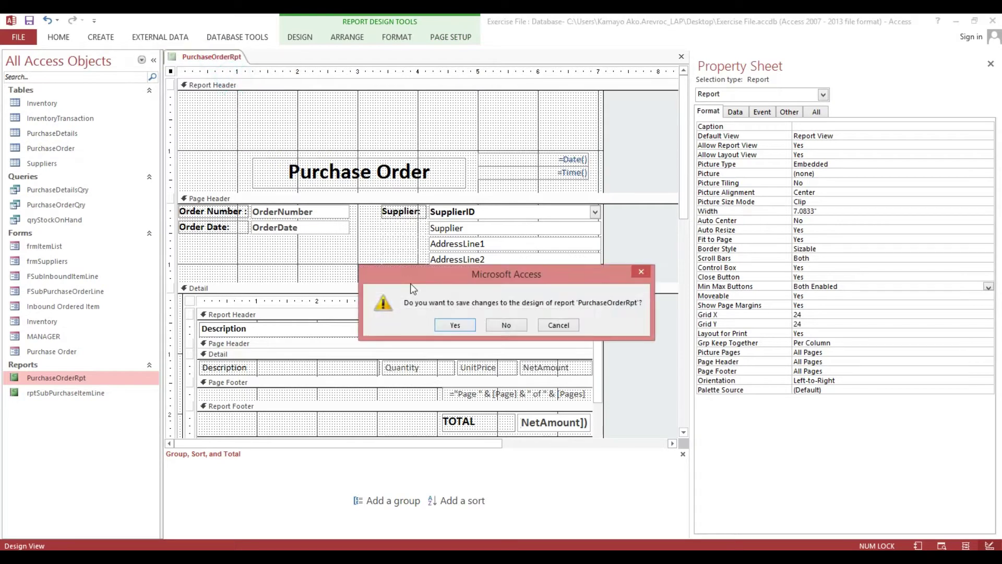
Save PurchaseOrderRpt, open the Purchase Order form, and preview then close its report
click(450, 325)
double_click(57, 352)
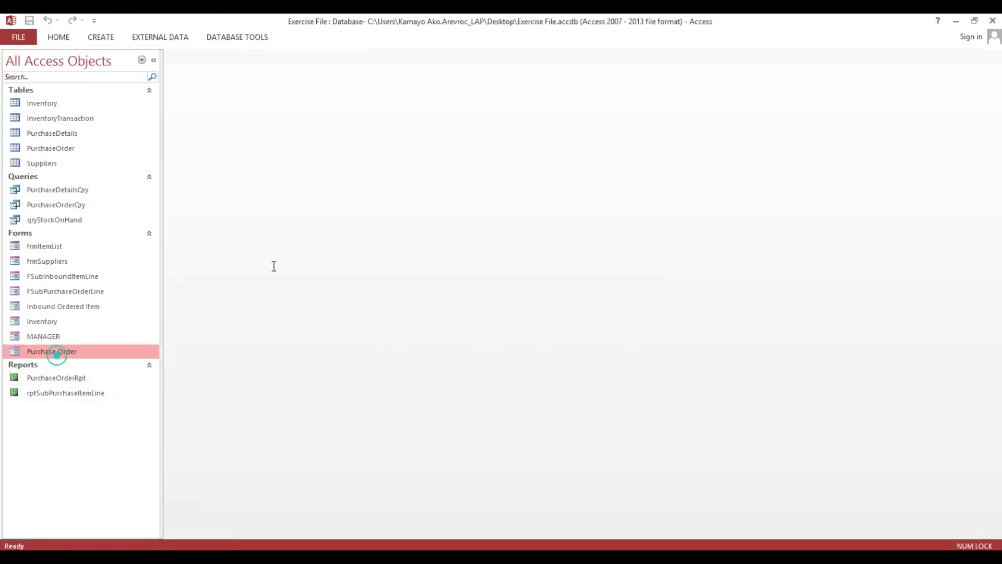
click(581, 119)
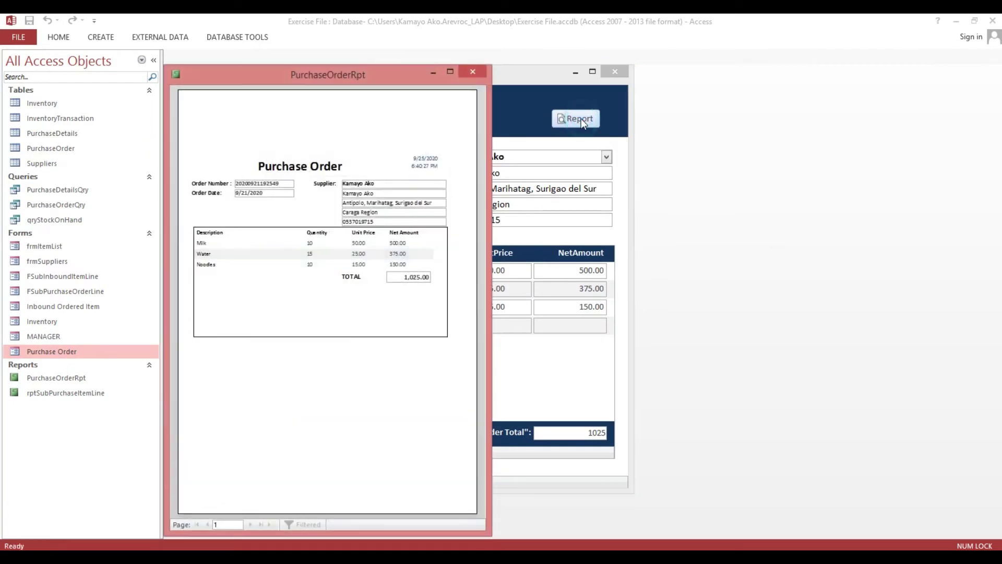
drag(395, 80, 462, 76)
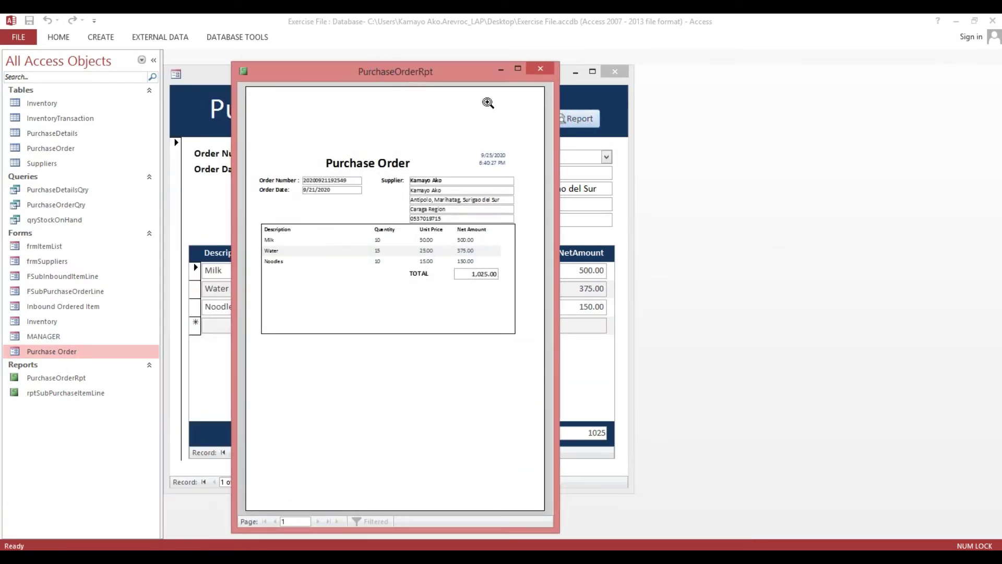
click(540, 69)
In Design View, open the Report button's On Click event code
right_click(413, 99)
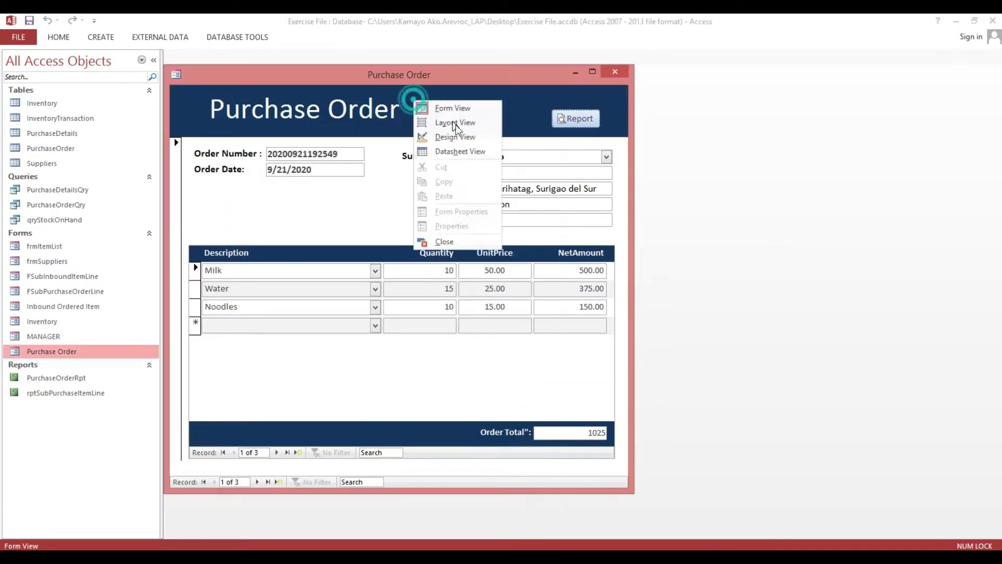
click(455, 137)
click(556, 128)
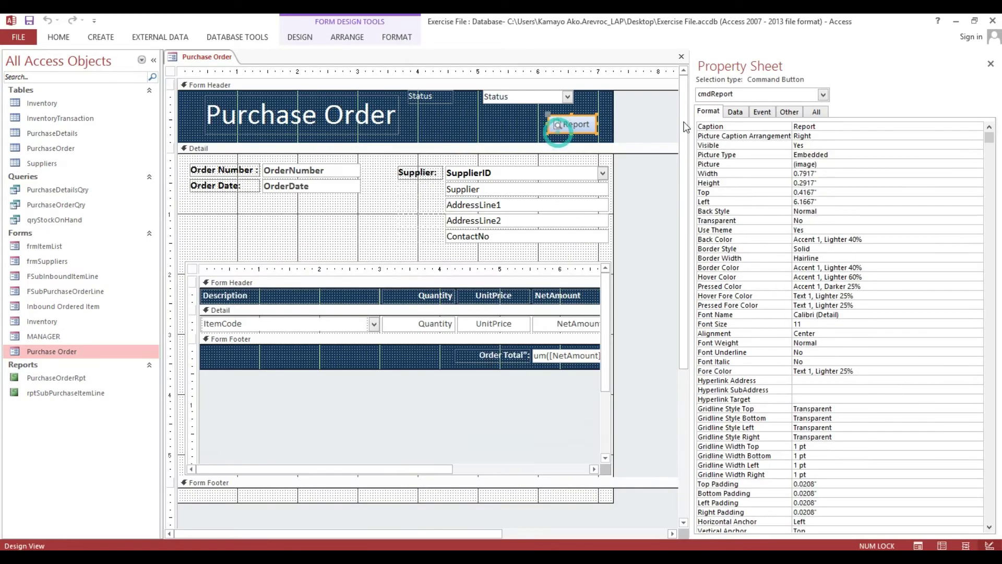
click(763, 112)
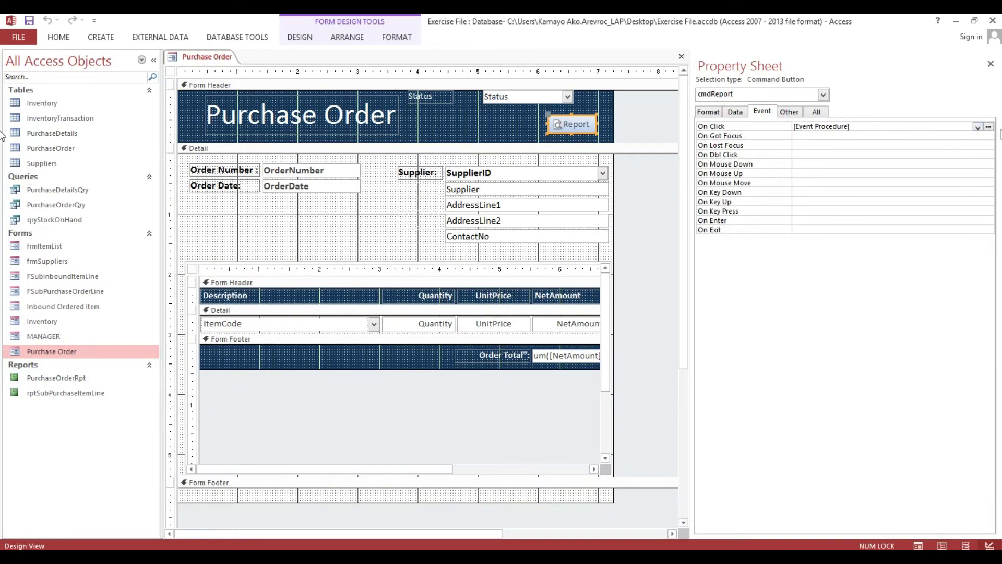
click(819, 126)
click(990, 126)
Duplicate the DoCmd.OpenReport line and comment out the original with an apostrophe
drag(496, 195, 201, 195)
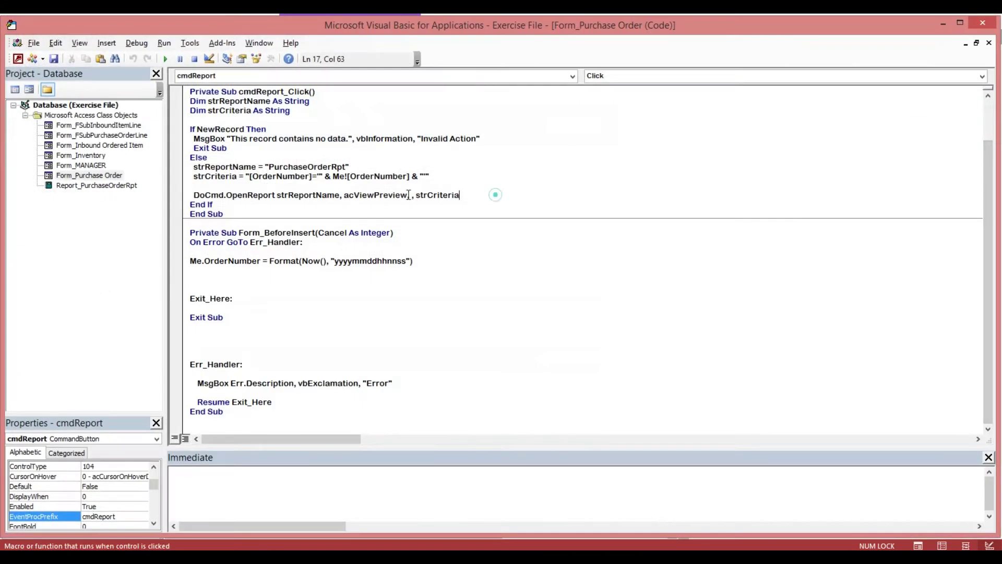
key(ctrl+c)
click(481, 196)
key(Return)
key(ctrl+v)
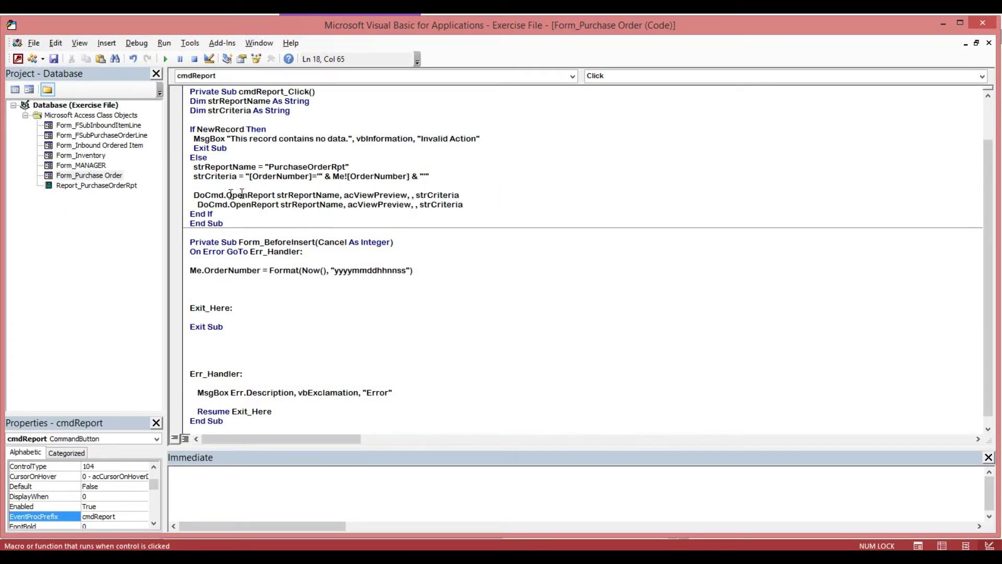
key(ctrl+shift+Right)
text(')
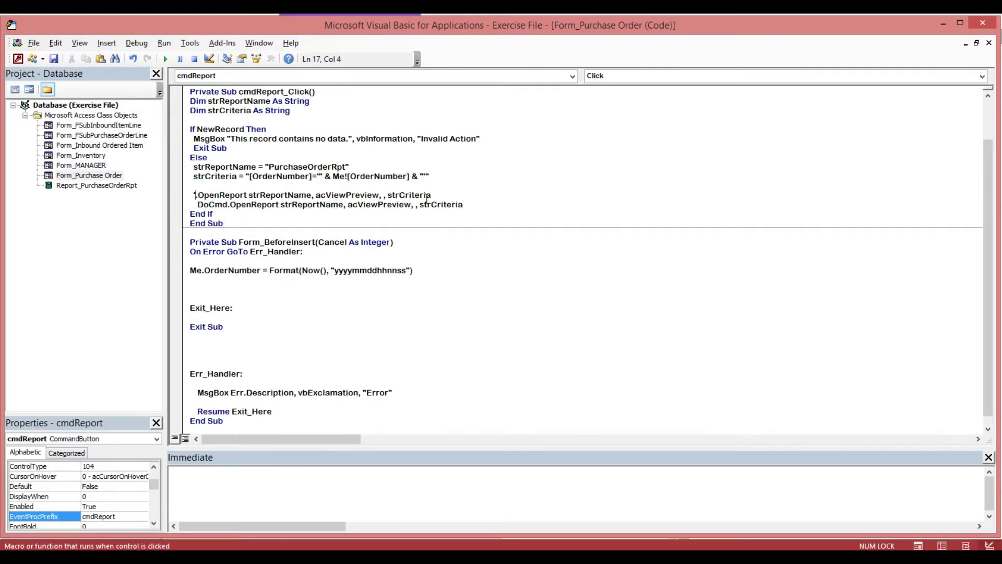
Replace acViewPreview with acViewReport in the new line and close the VBA editor
drag(378, 205, 410, 205)
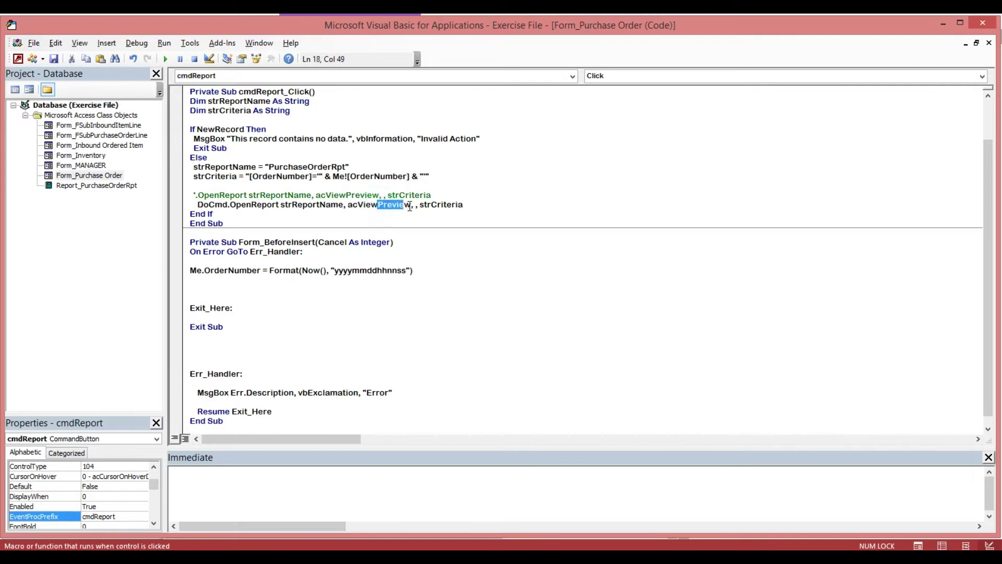
key(BackSpace)
key(BackSpace)
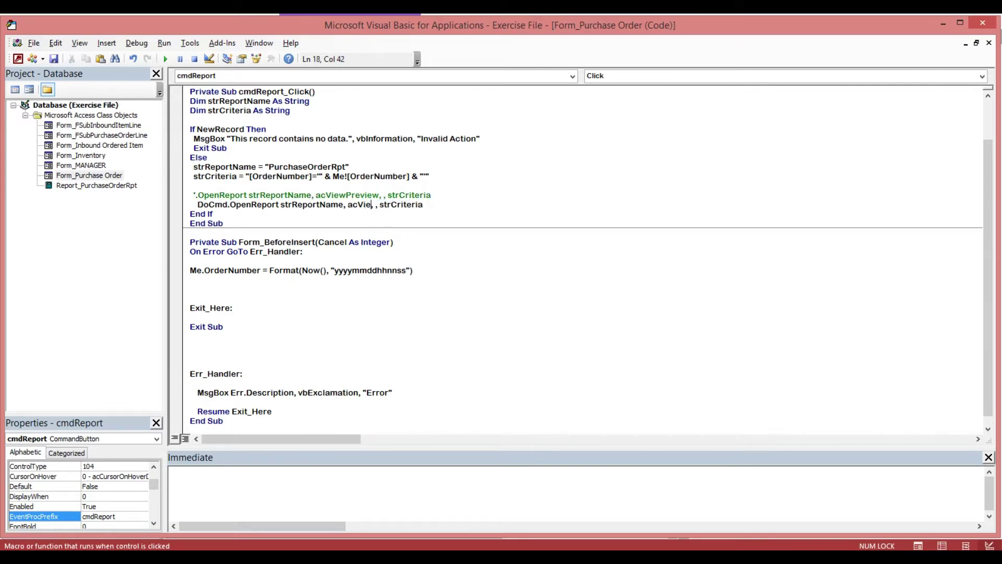
key(BackSpace)
key(BackSpace)
key(BackSpace)
key(BackSpace)
key(BackSpace)
key(BackSpace)
key(Down)
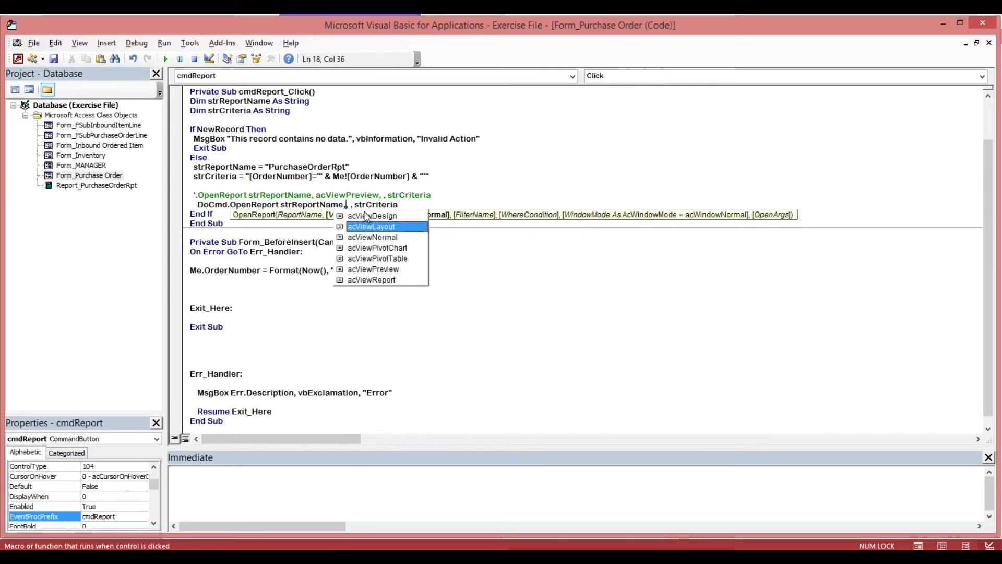
key(Down)
key(Down)
key(Down)
key(Down)
key(Tab)
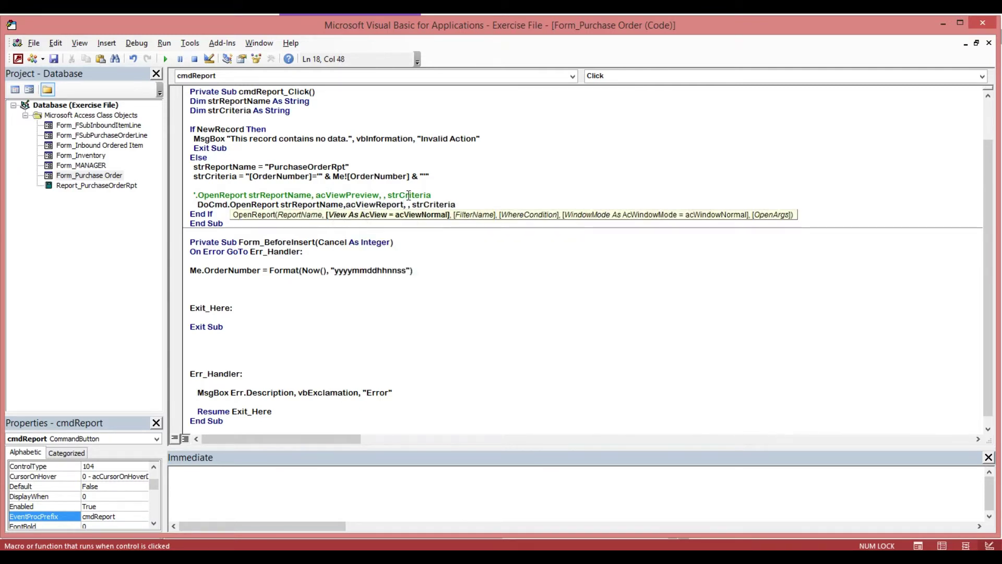
click(452, 167)
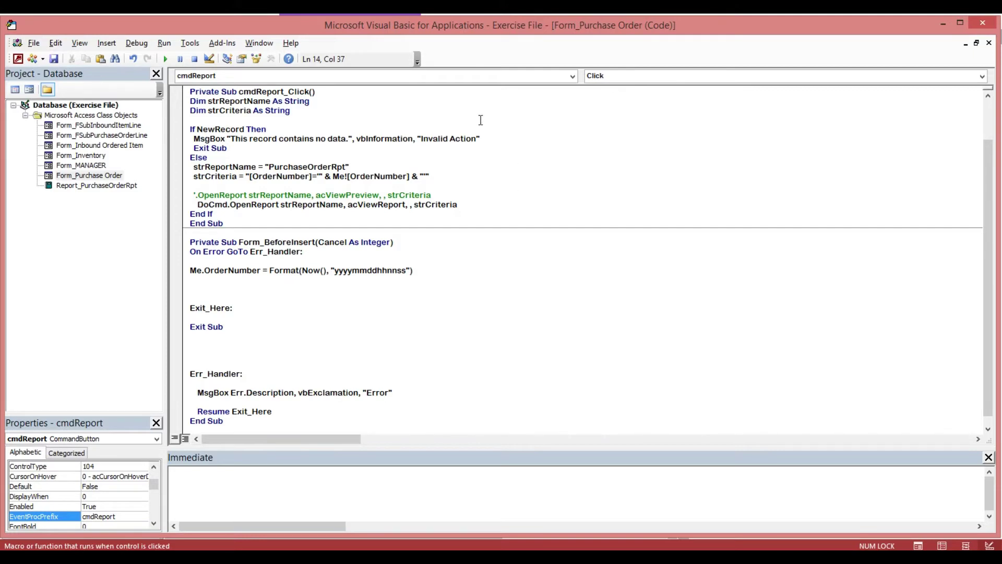
click(983, 24)
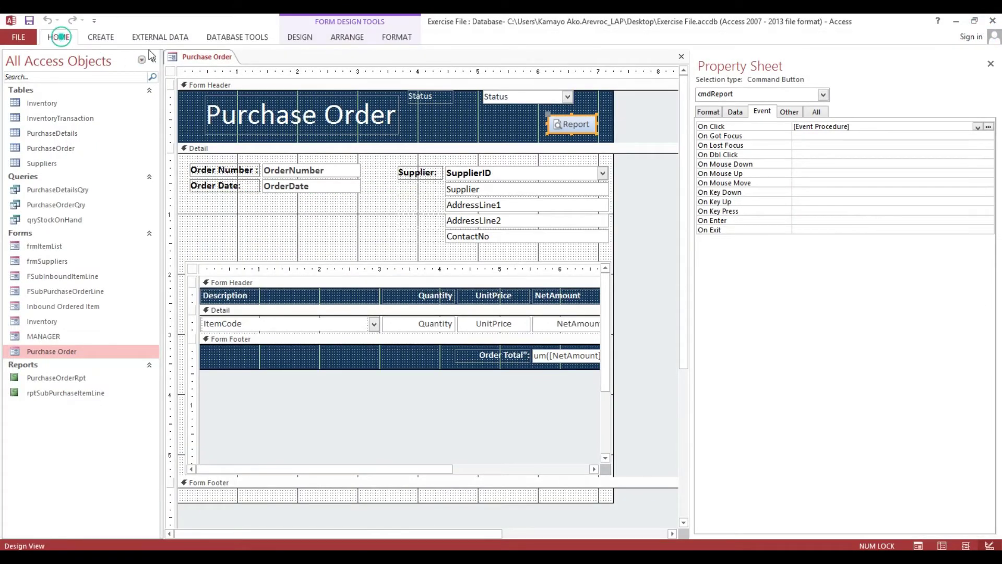
Switch the Purchase Order form to Form View and run its Report button to open PurchaseOrderRpt
click(59, 37)
click(18, 52)
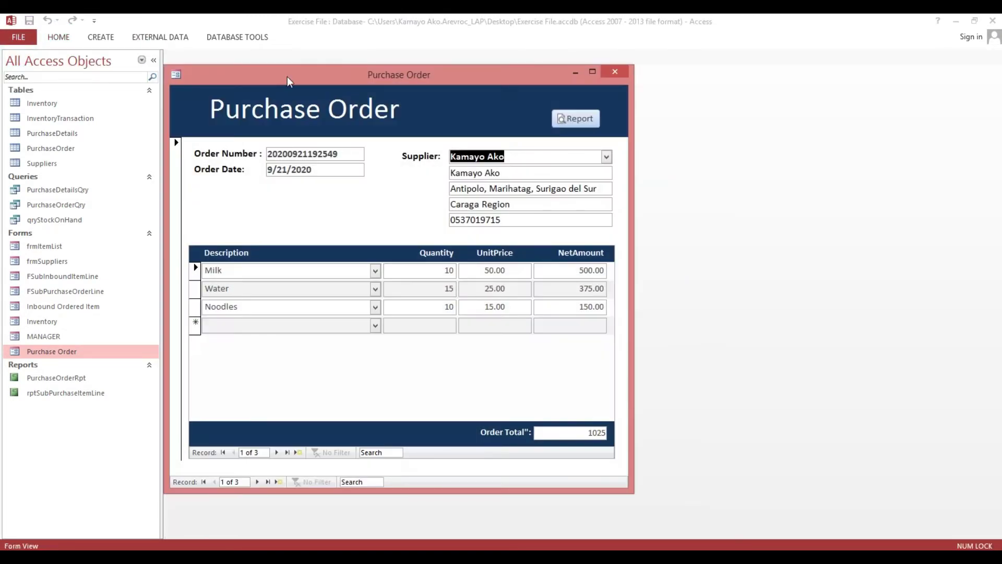
mouse_move(287, 77)
mouse_down()
mouse_move(506, 42)
mouse_move(439, 70)
mouse_up()
click(625, 118)
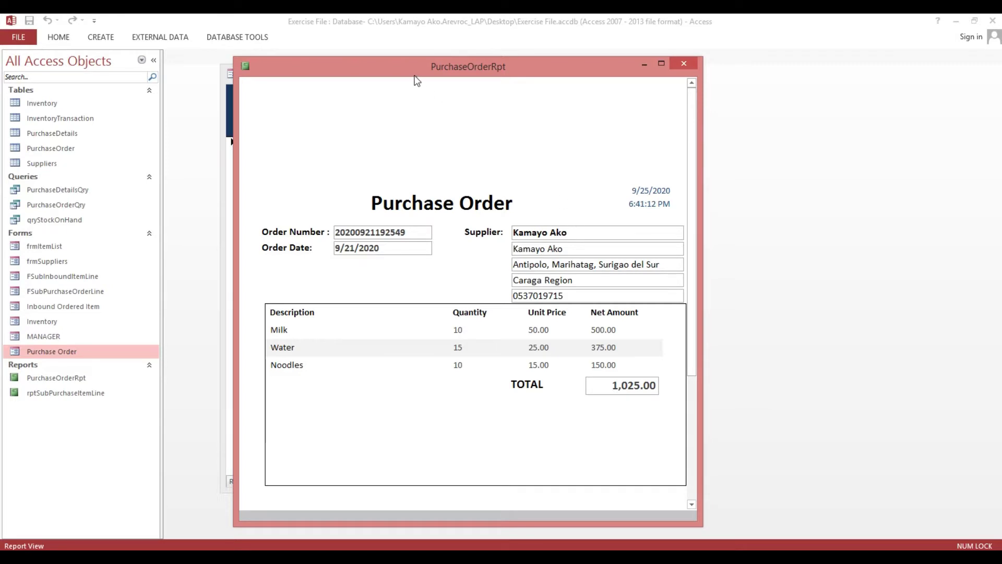
drag(415, 76, 402, 81)
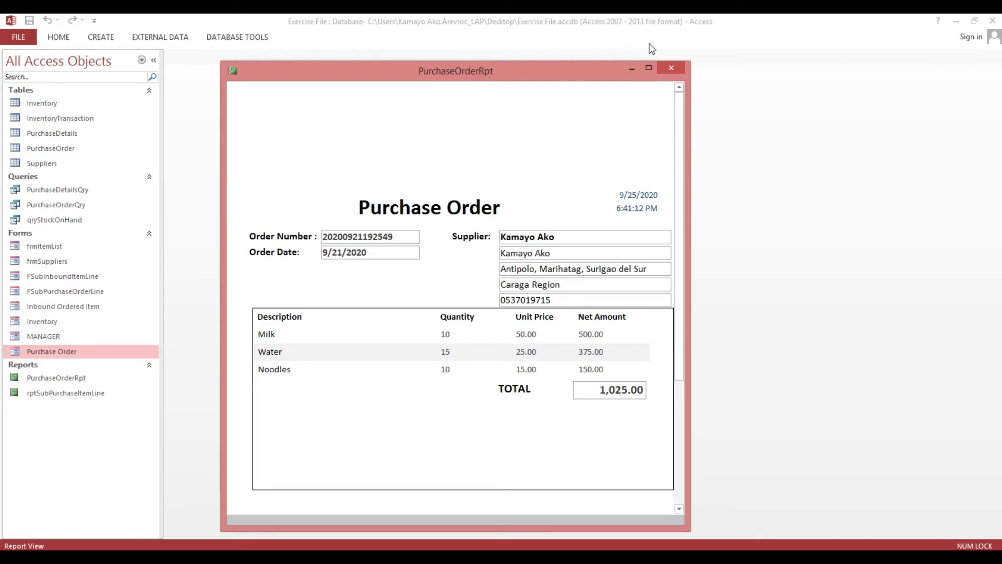
Close PurchaseOrderRpt and the Purchase Order form, saving the form changes
click(672, 68)
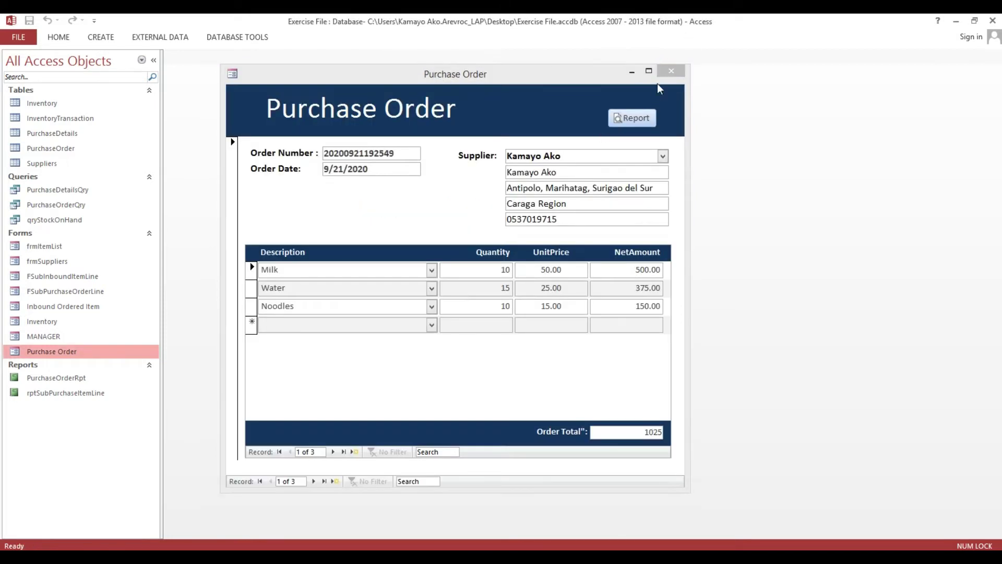
click(668, 71)
click(456, 323)
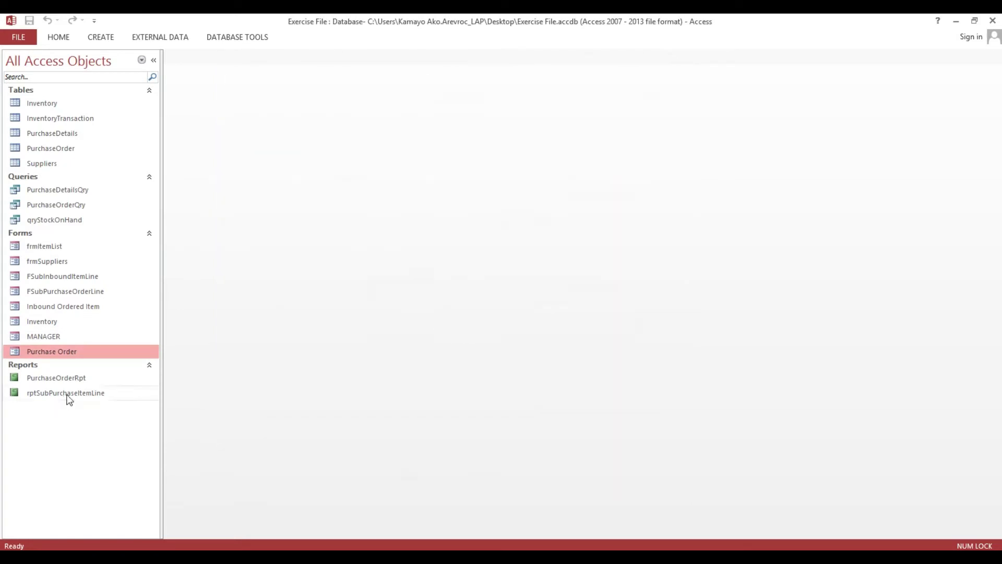
Open rptSubPurchaseItemLine in Design View, enlarge the Report Header, and draw a line under the labels
right_click(66, 393)
click(106, 229)
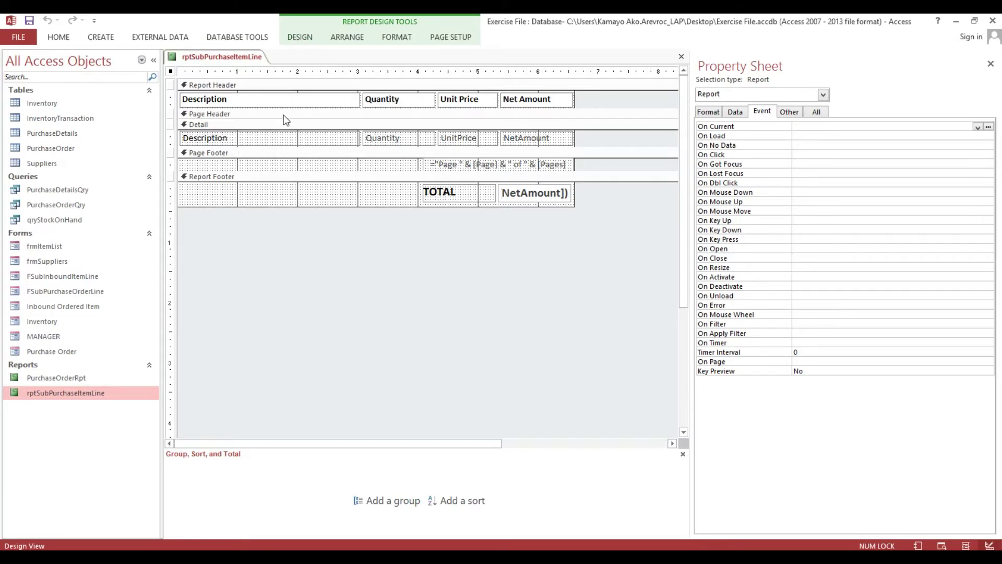
drag(282, 109, 280, 116)
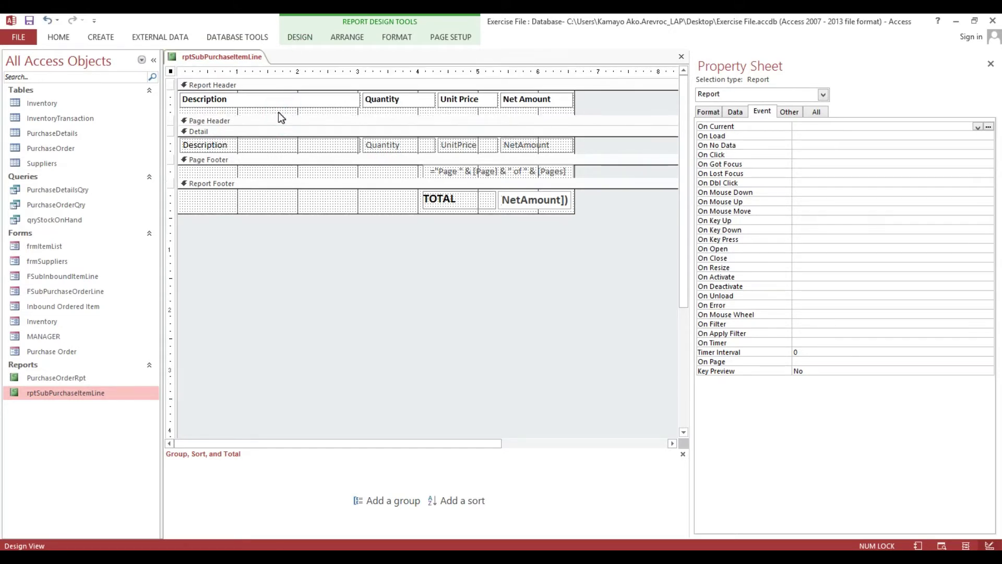
click(300, 38)
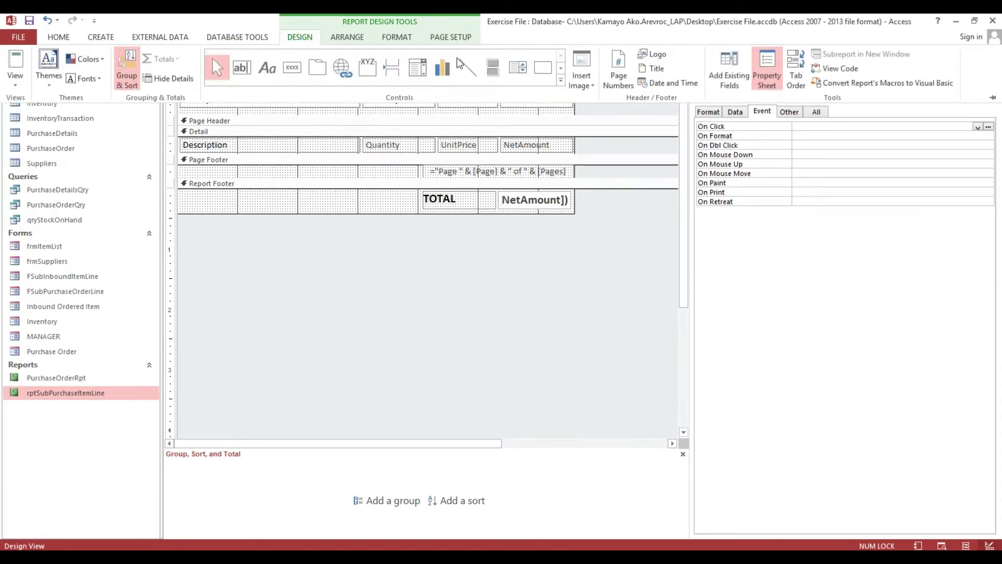
click(467, 67)
click(382, 108)
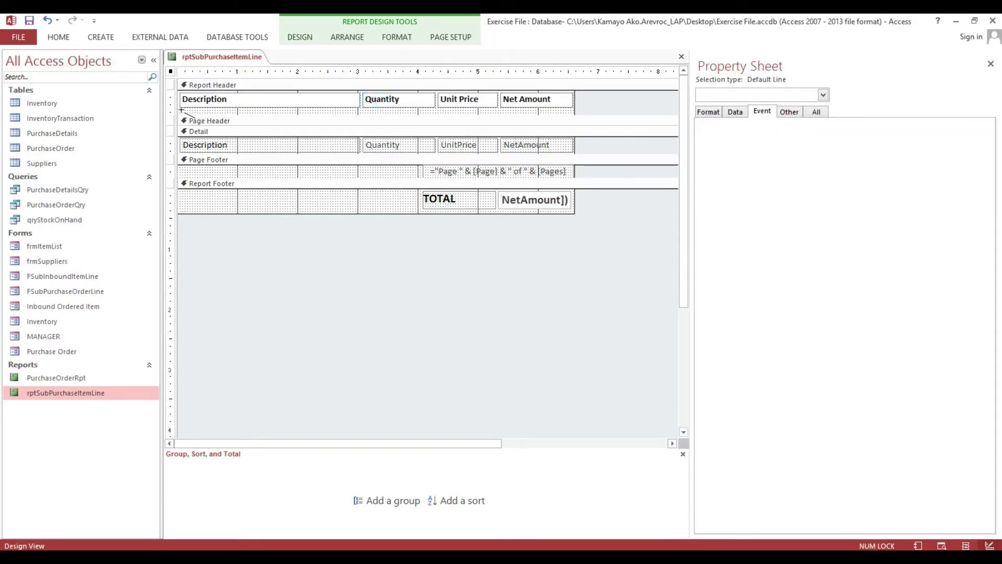
drag(184, 110, 569, 111)
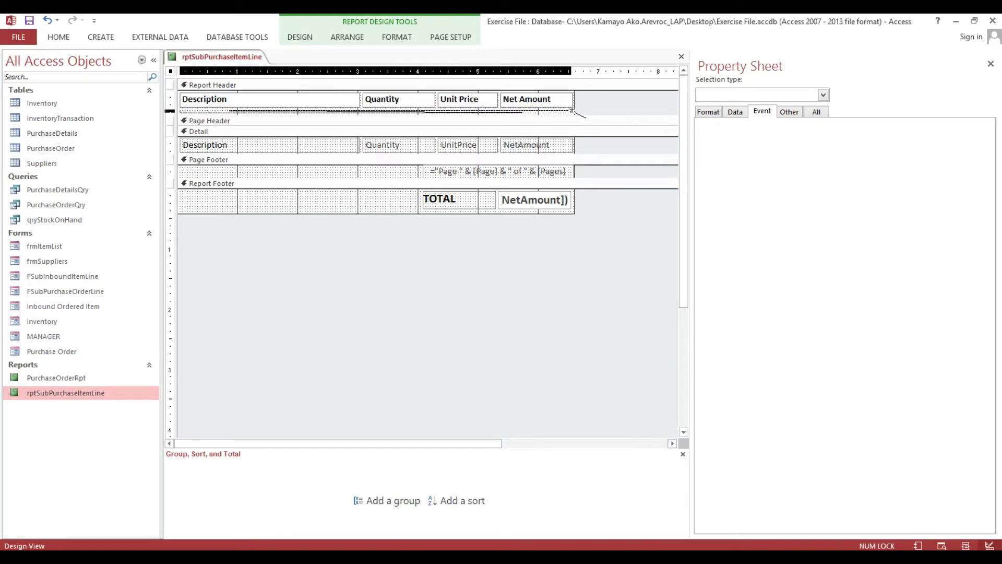
drag(572, 110, 575, 110)
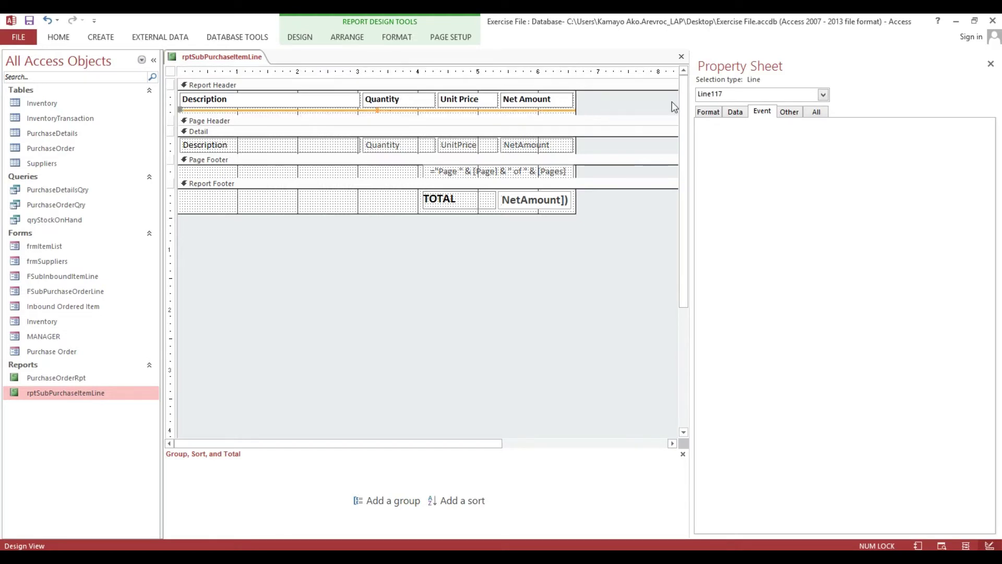
Set the line's Border Width to 2 pt, then close and save the report design
click(714, 113)
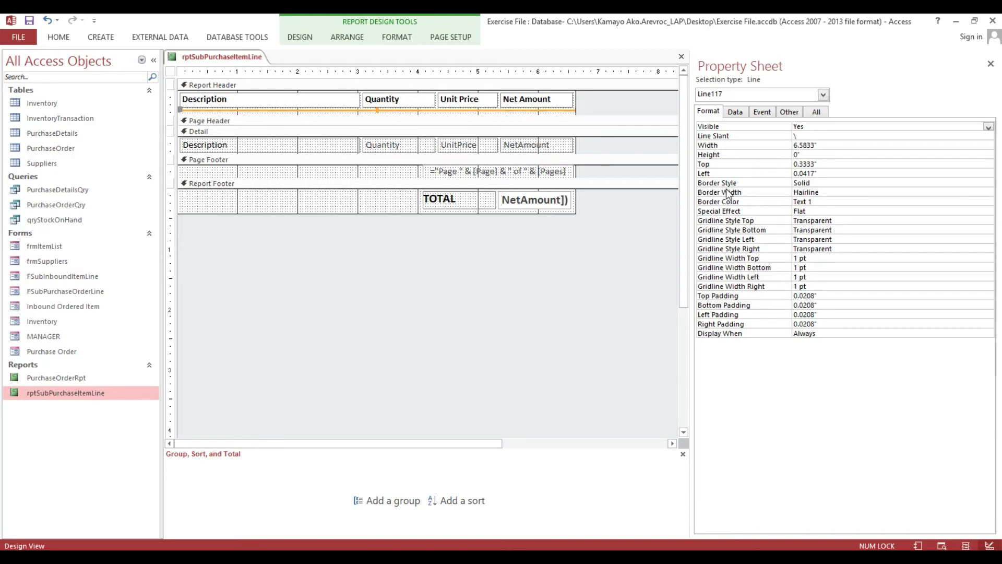
click(724, 193)
click(988, 193)
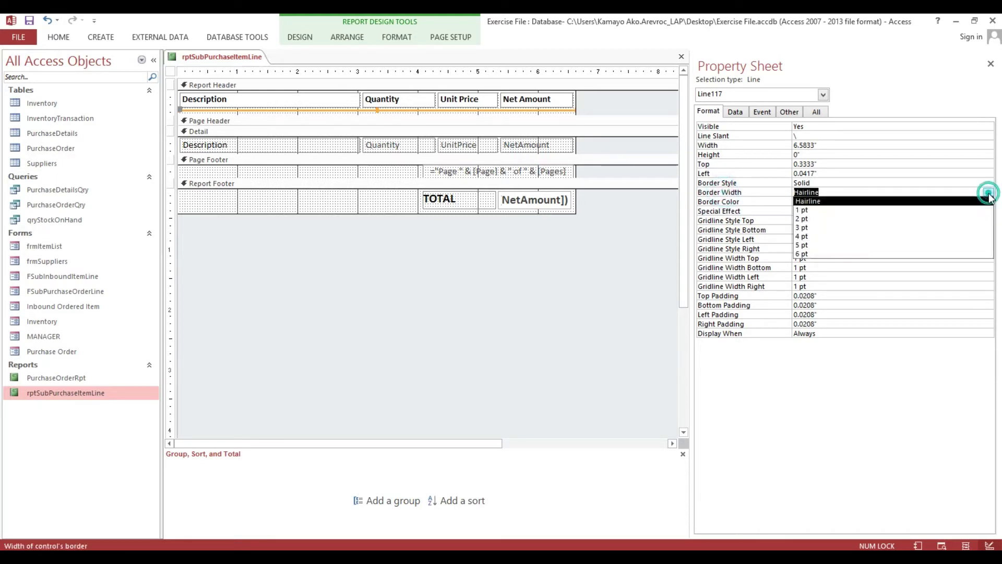
click(977, 219)
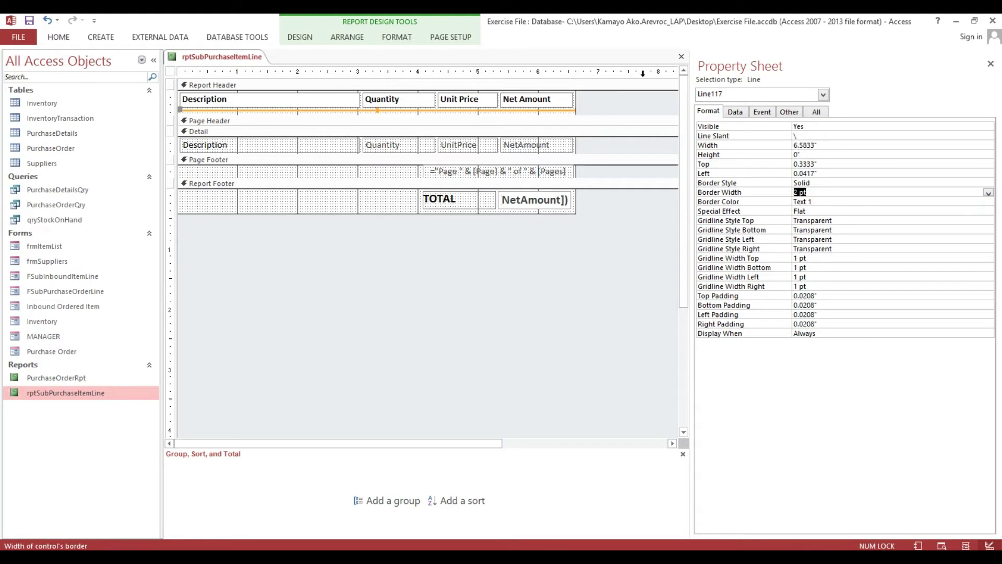
click(682, 57)
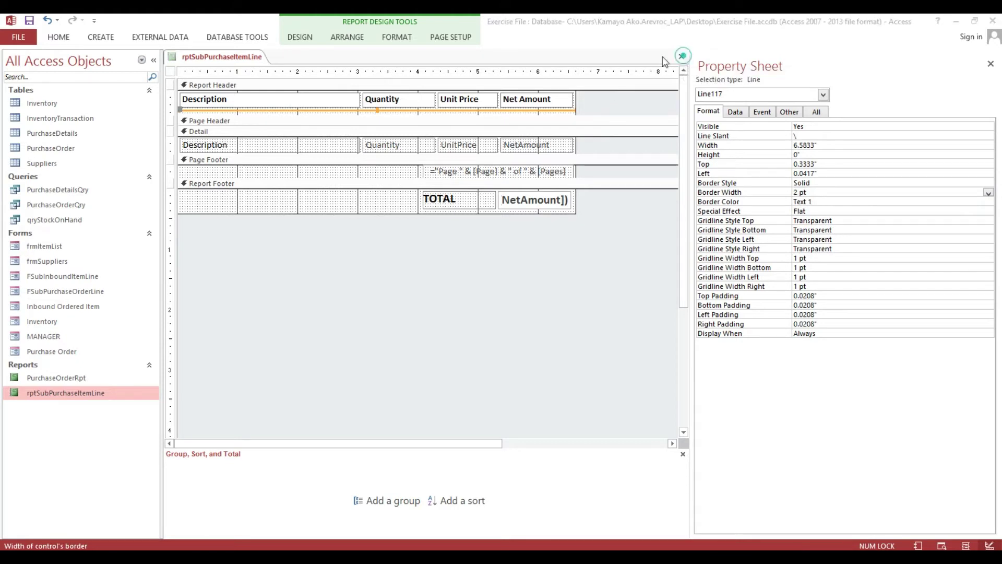
click(458, 333)
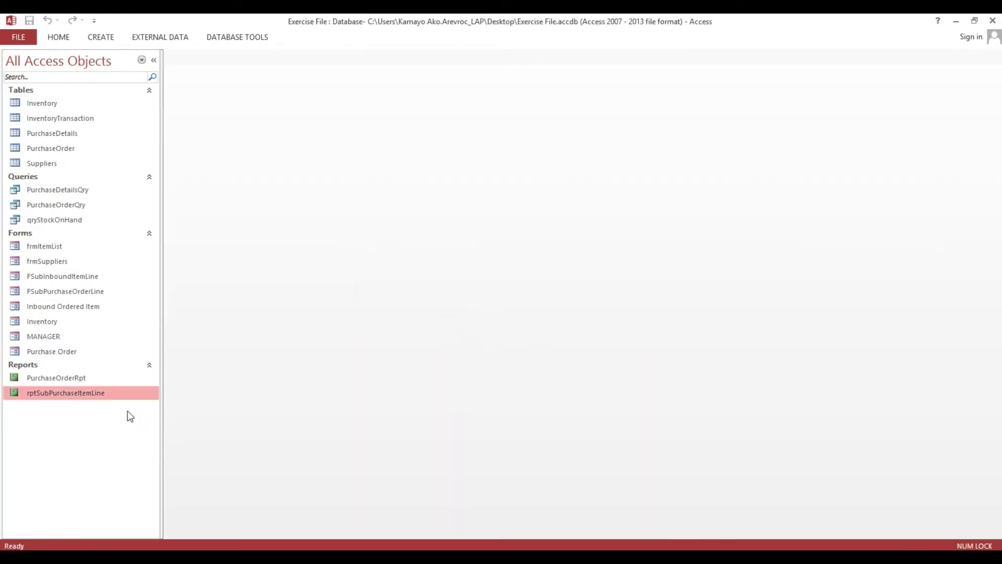
Open PurchaseOrderRpt to check the new header line, then close it
click(75, 381)
double_click(74, 381)
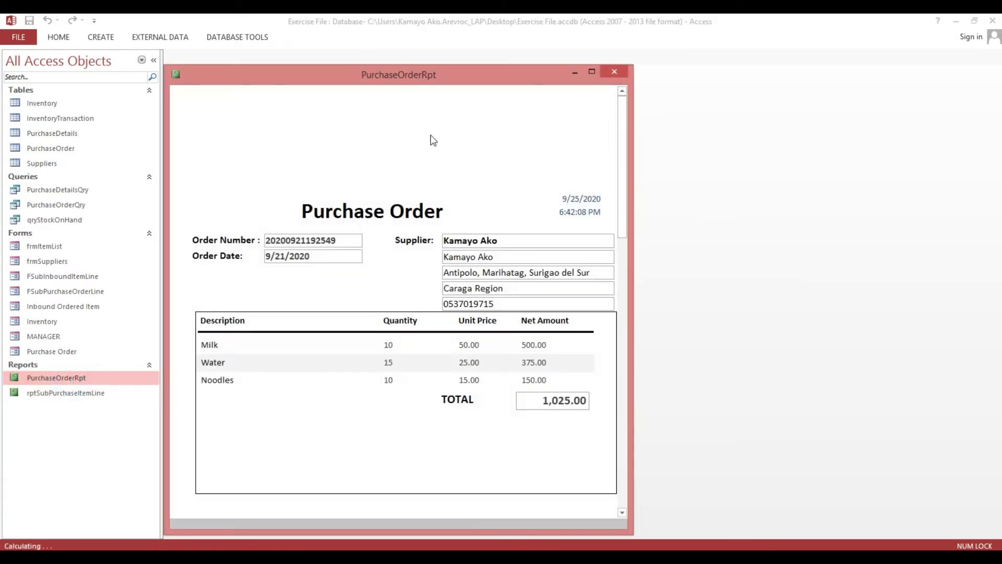
right_click(528, 95)
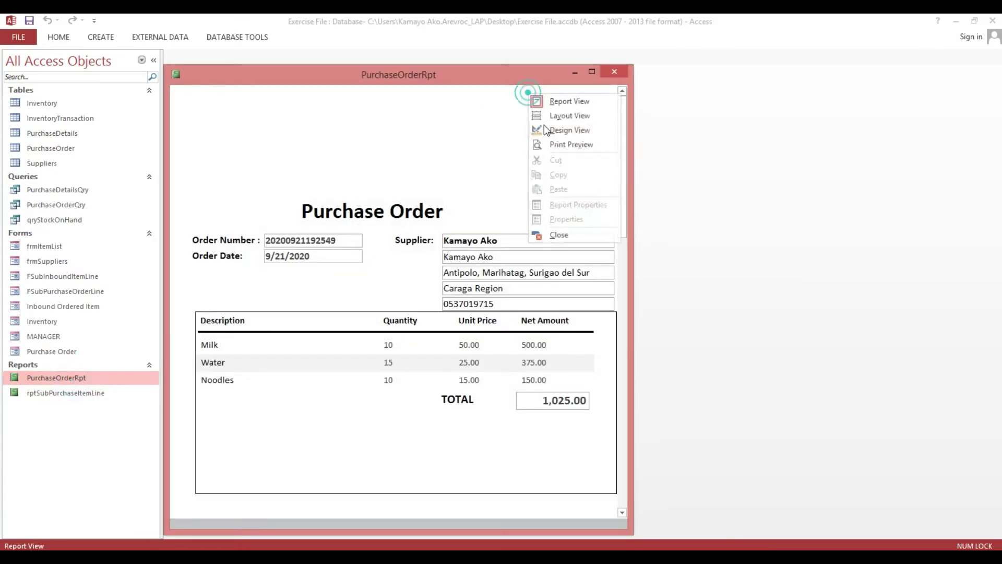
click(617, 73)
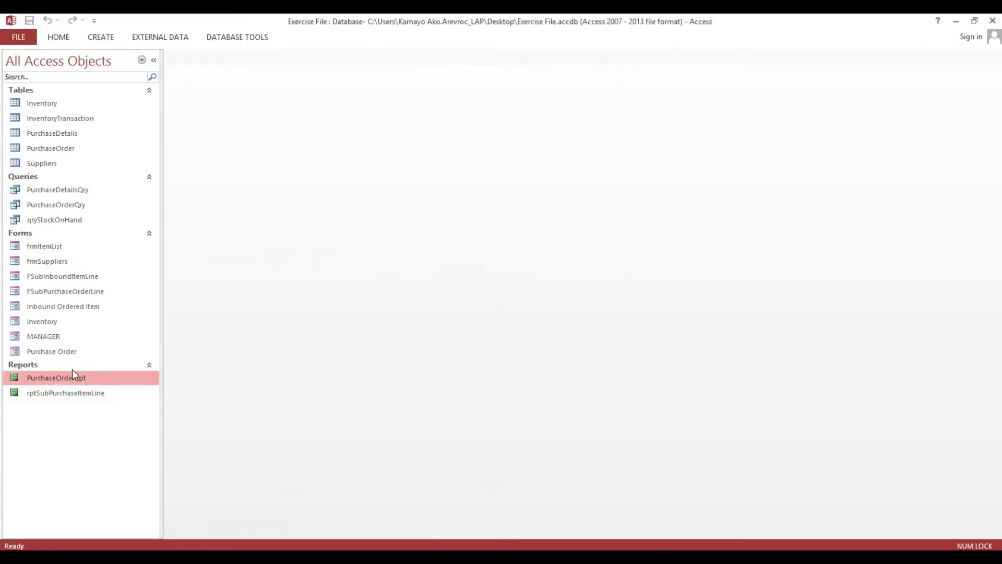
Open rptSubPurchaseItemLine in Design View and set the header line's border width to 1 pt
right_click(76, 395)
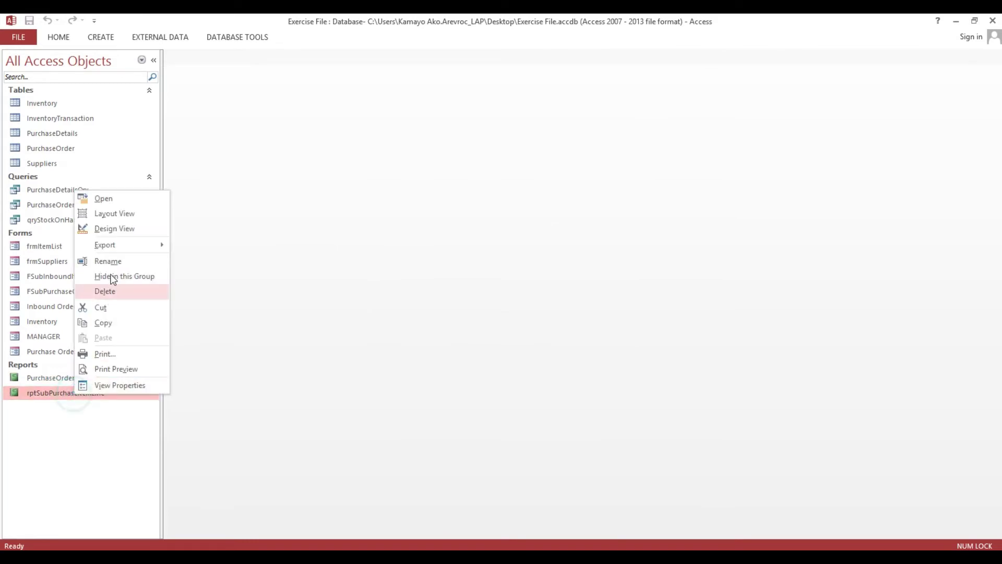
click(102, 228)
click(313, 111)
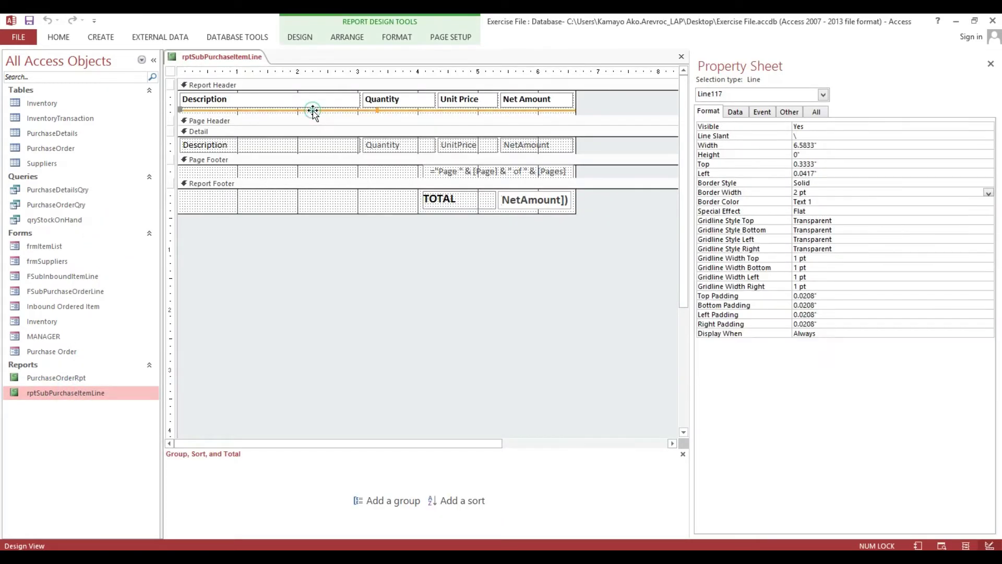
click(988, 193)
click(981, 212)
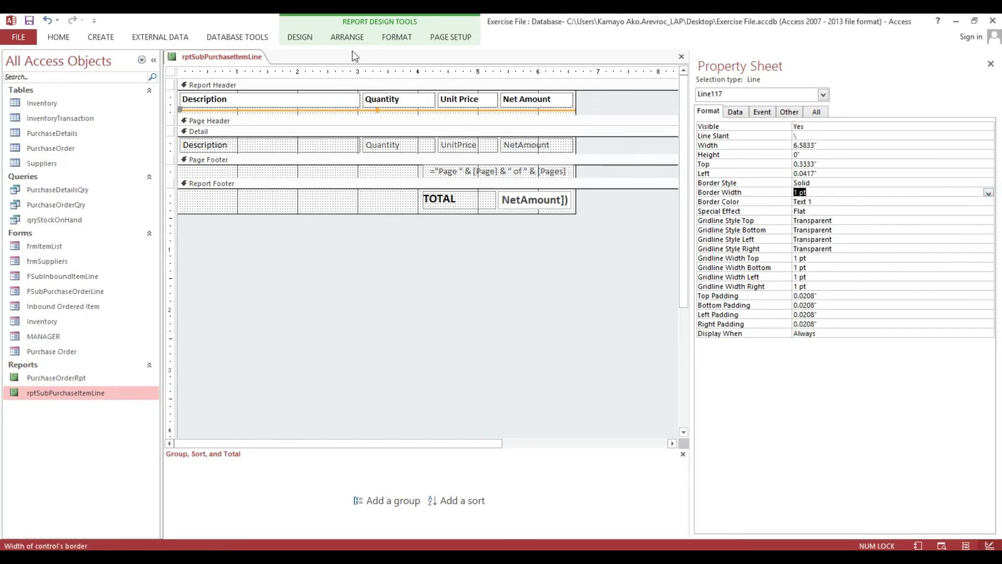
Look through the Format and Arrange options, then close the subreport design, saving changes
click(377, 40)
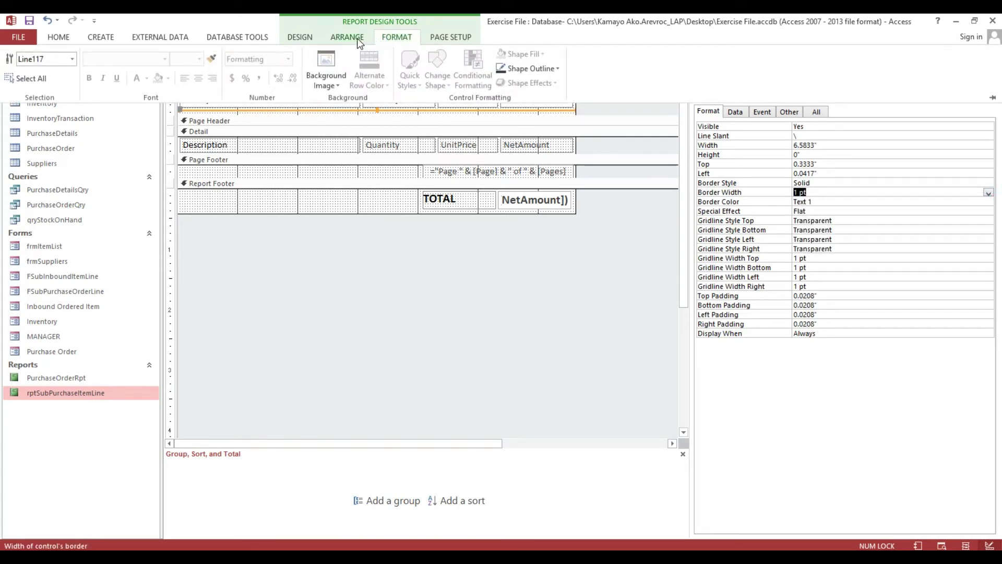
click(358, 42)
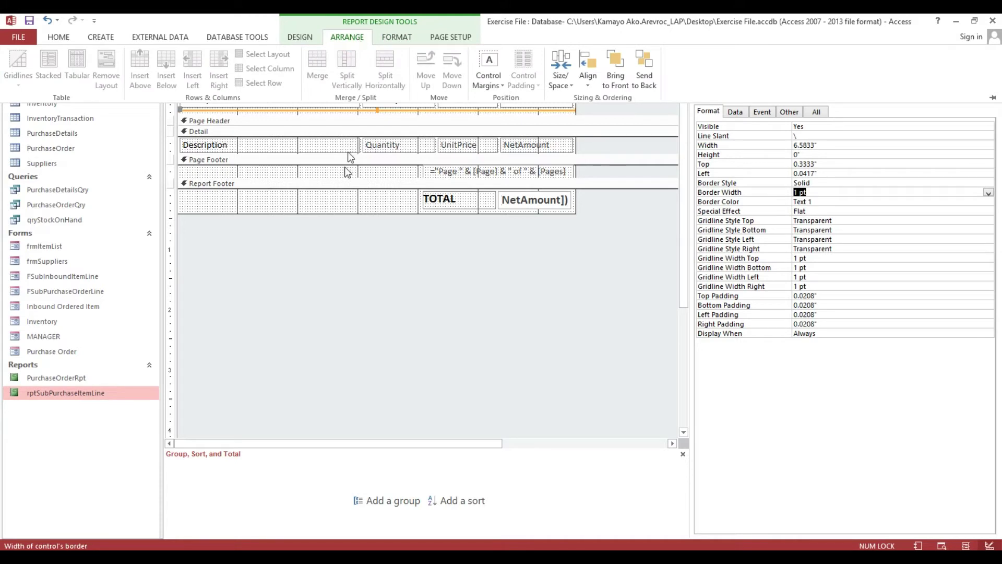
click(332, 209)
click(622, 112)
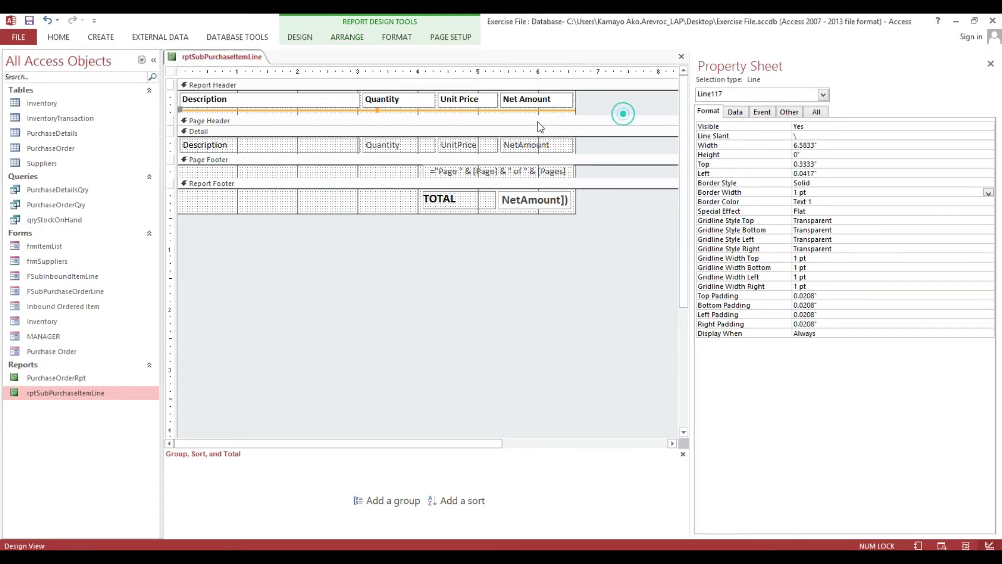
click(597, 111)
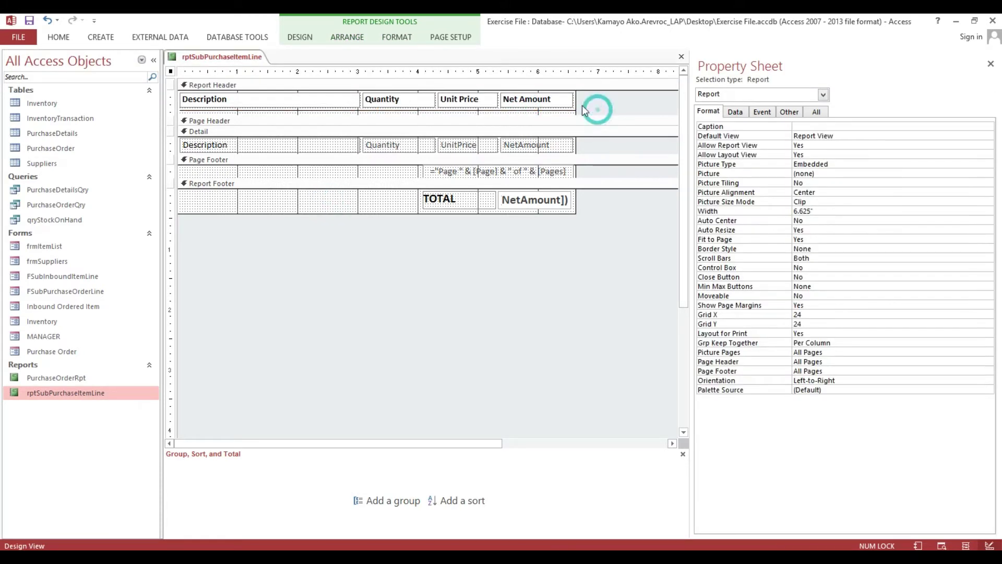
click(575, 99)
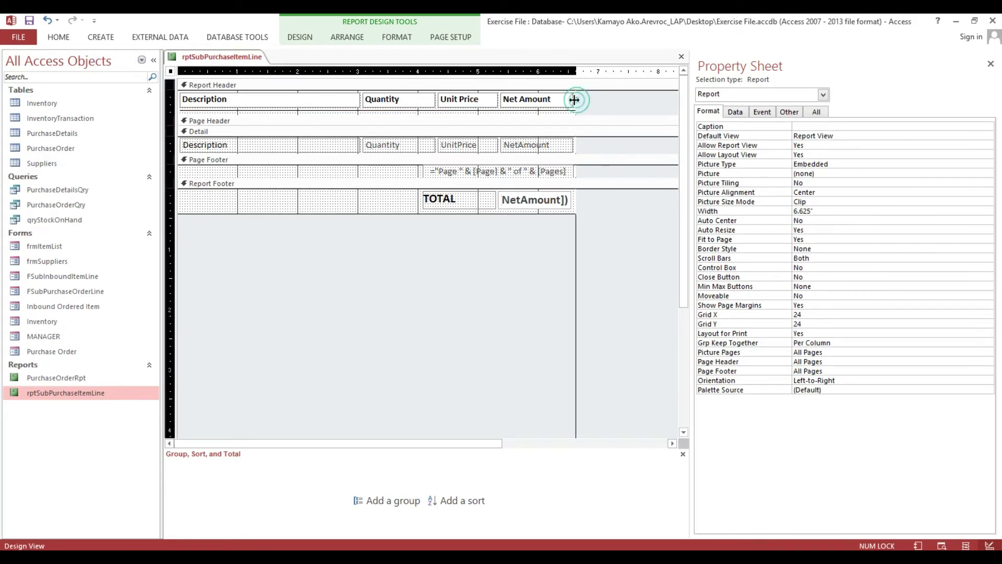
click(682, 58)
click(455, 321)
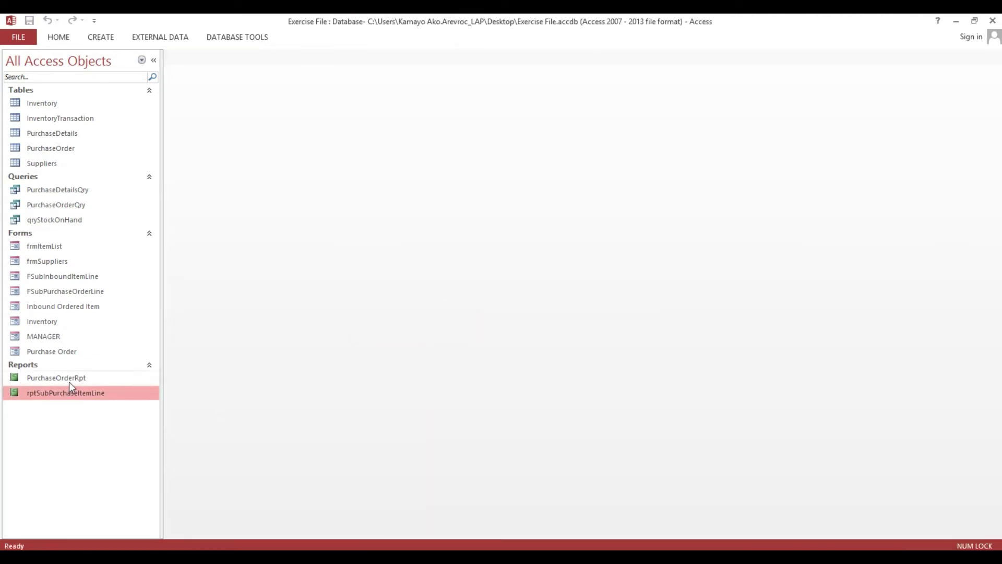
Open PurchaseOrderRpt in Design View and narrow the items subreport slightly
right_click(70, 378)
click(96, 217)
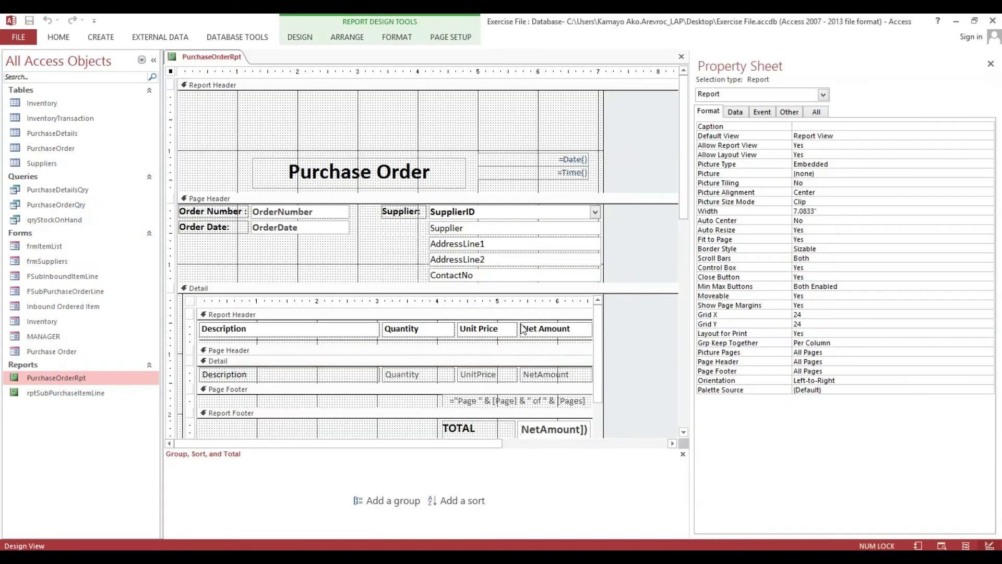
click(572, 334)
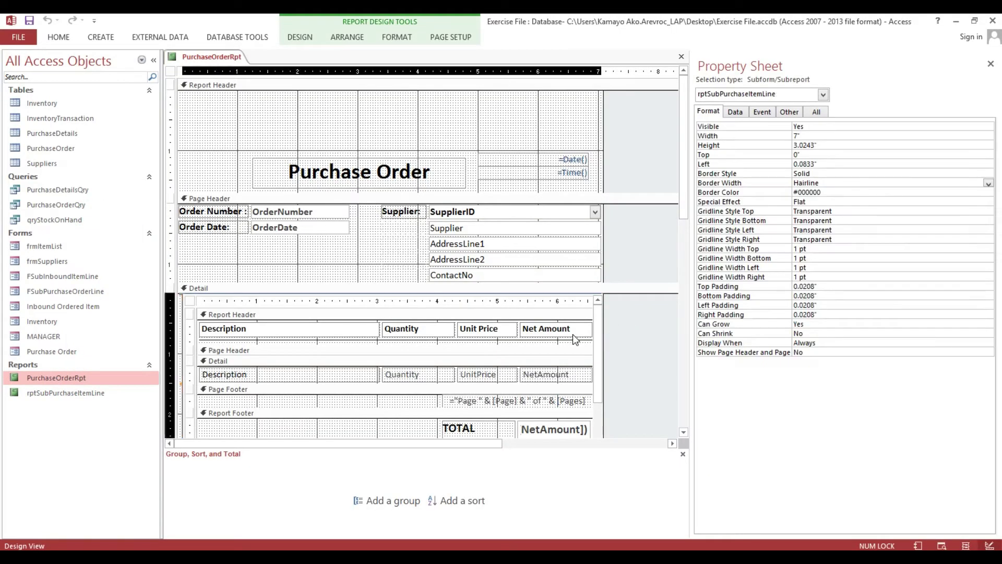
key(shift+Left)
key(shift+Left)
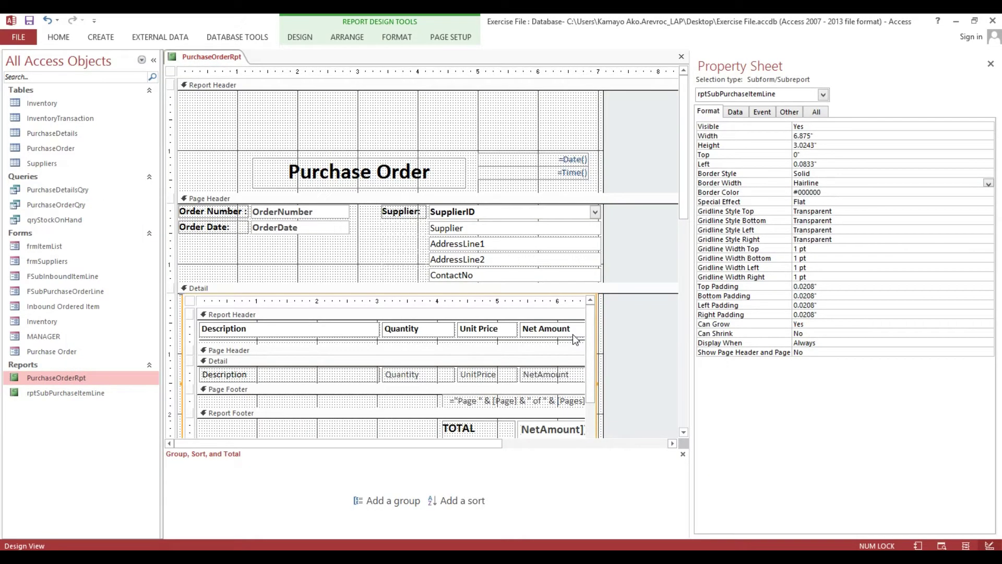
Right-align the date and time controls with AddressLine1
click(462, 214)
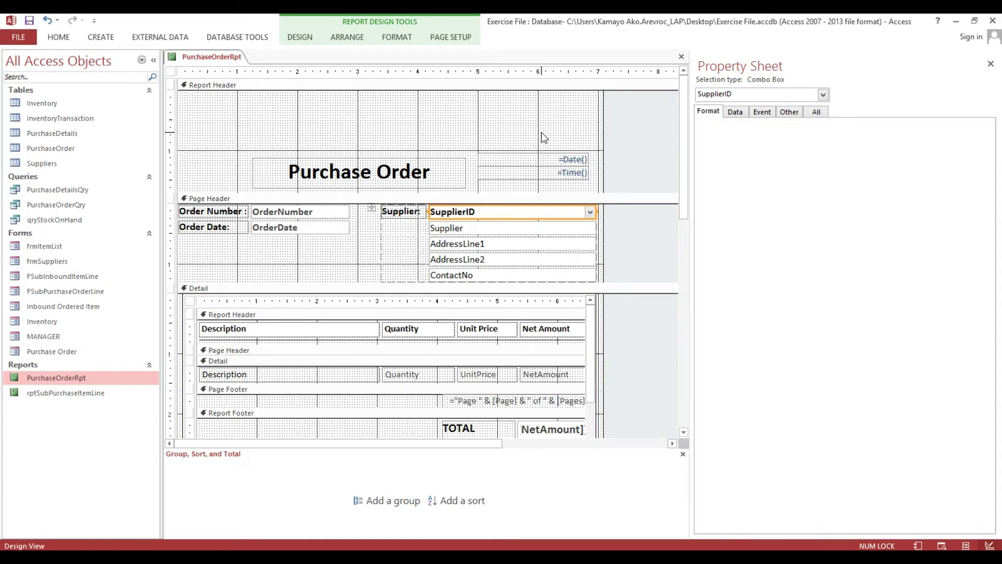
drag(540, 140, 533, 180)
shift+click(561, 244)
right_click(561, 244)
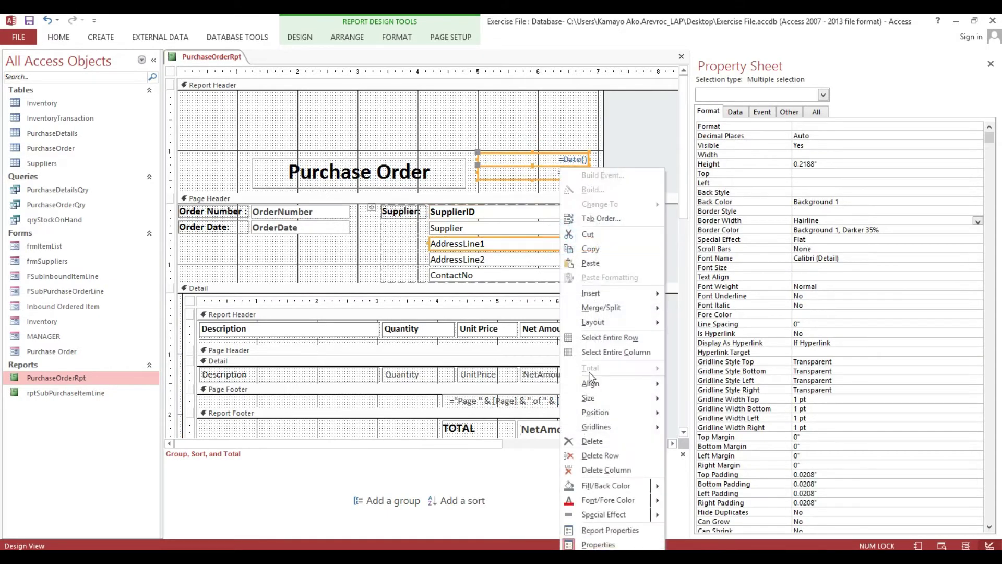
click(697, 404)
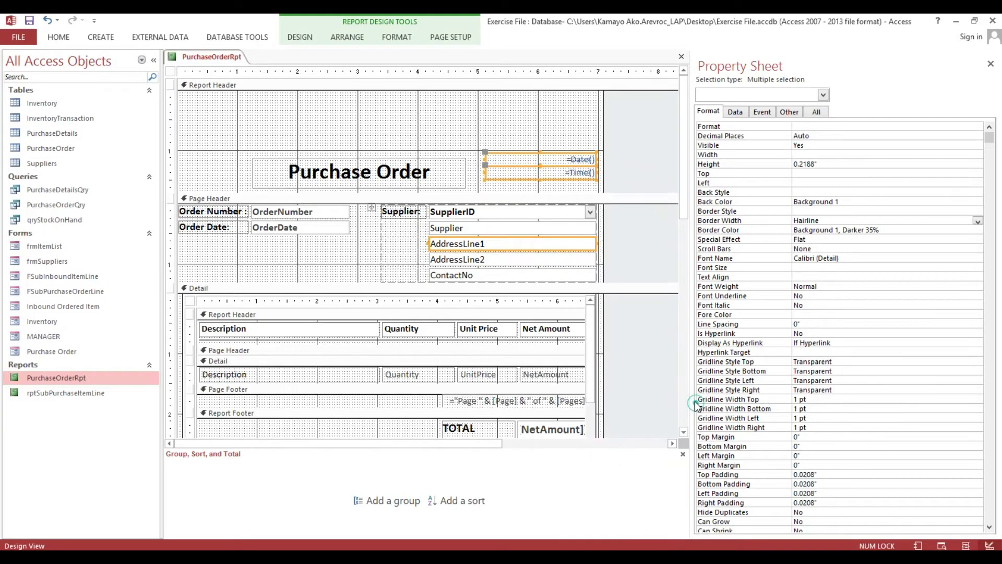
Move the Purchase Order title higher up in the report
click(532, 123)
drag(448, 162, 438, 138)
click(416, 111)
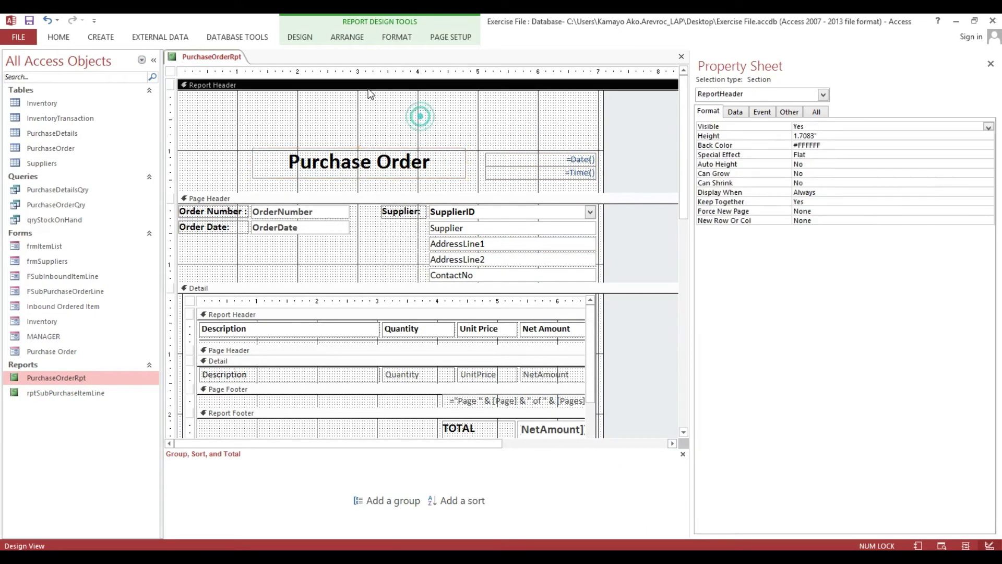
Check the layout in Report View, then close PurchaseOrderRpt and save its changes
click(58, 36)
click(16, 60)
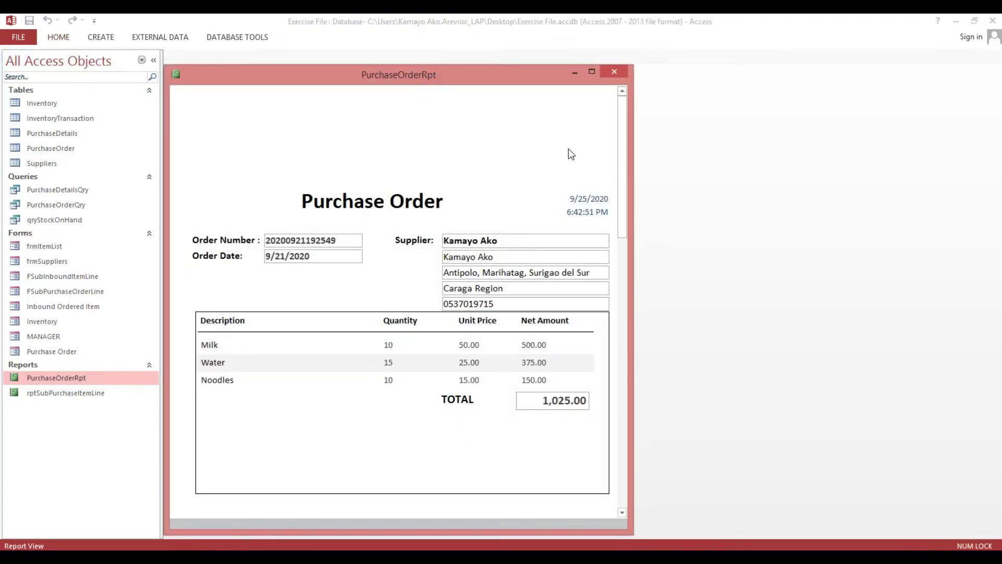
right_click(485, 129)
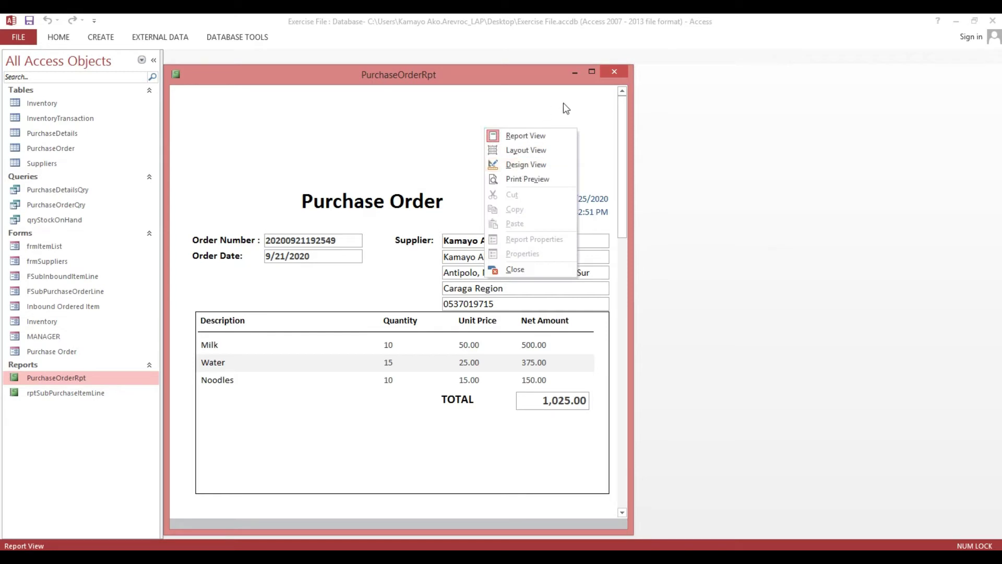
click(615, 71)
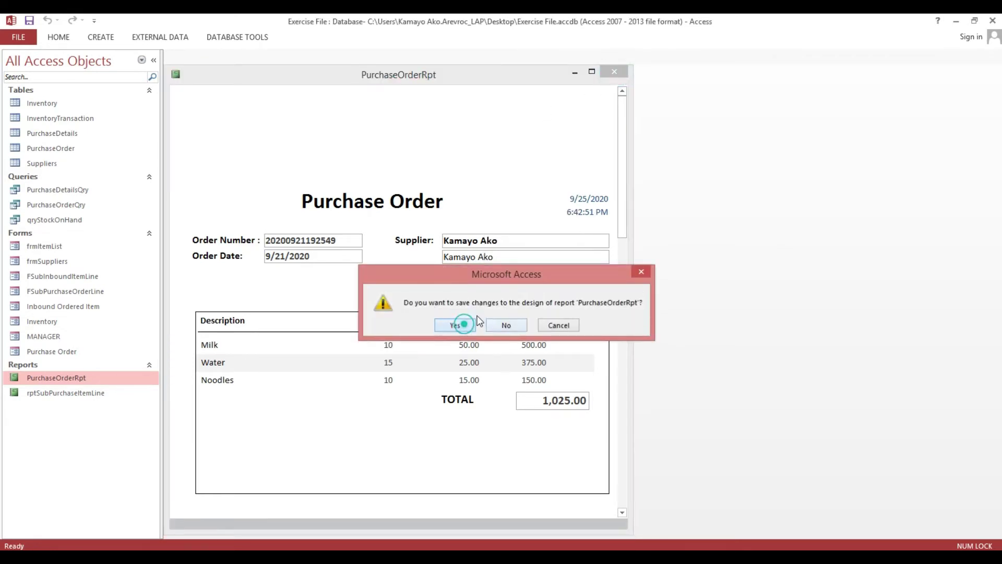
click(459, 324)
click(55, 394)
right_click(56, 394)
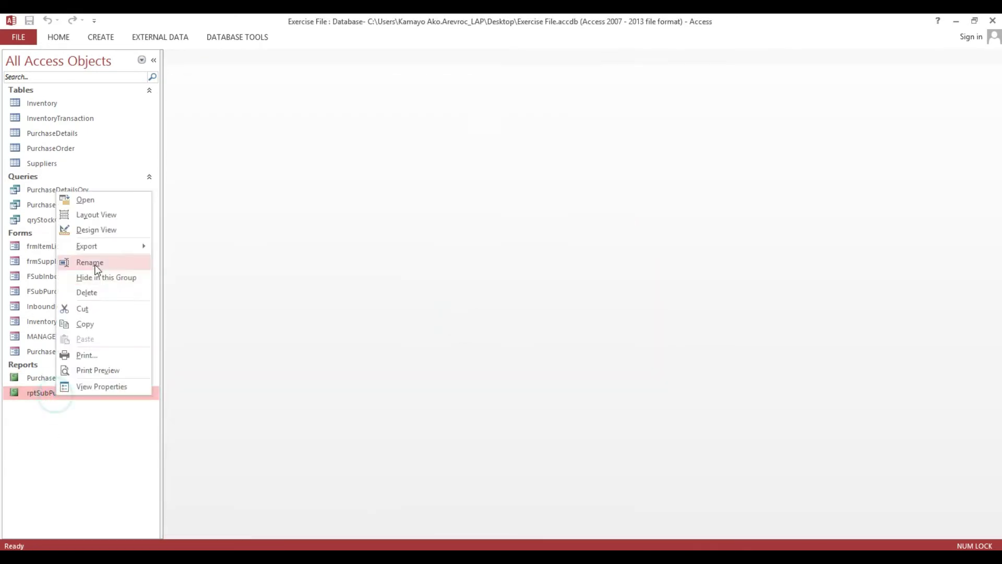
Open rptSubPurchaseItemLine in Design View and right-align the Net Amount heading and values
click(99, 228)
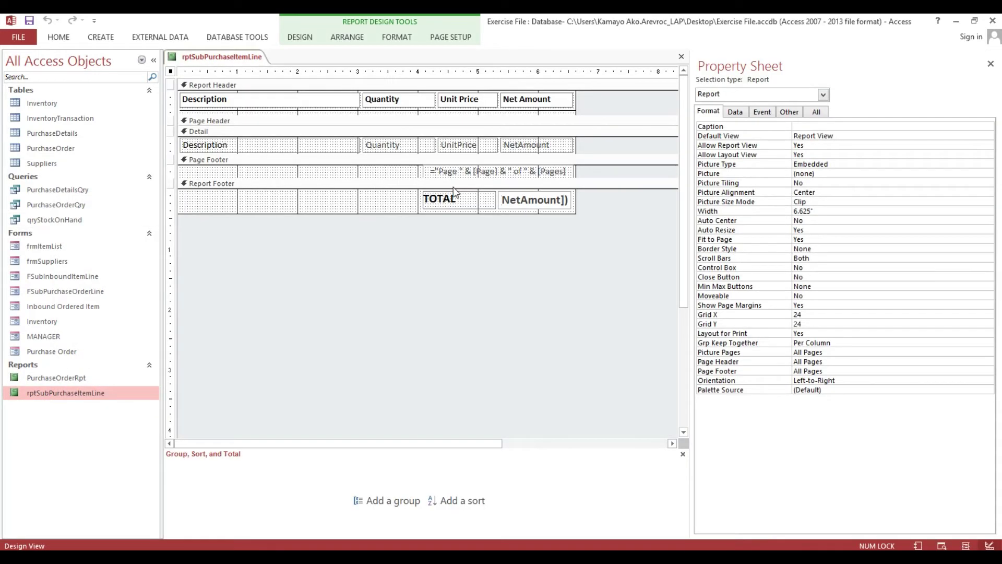
click(548, 100)
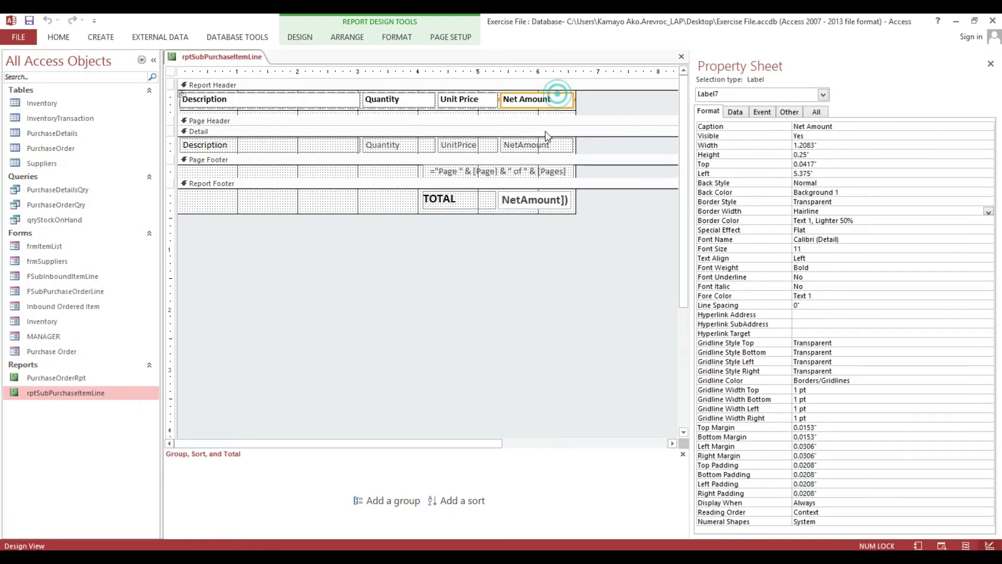
shift+click(541, 145)
click(58, 37)
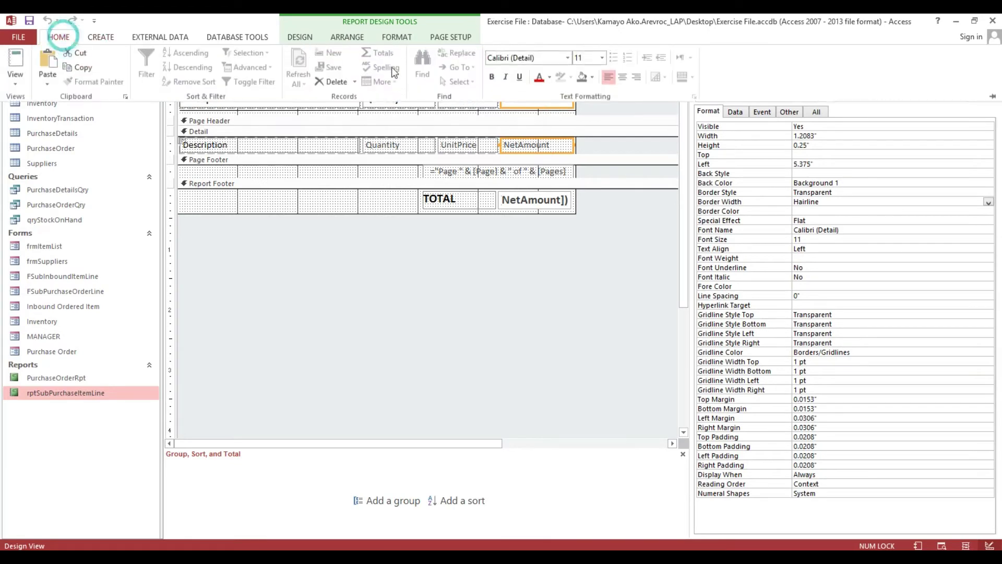
click(636, 77)
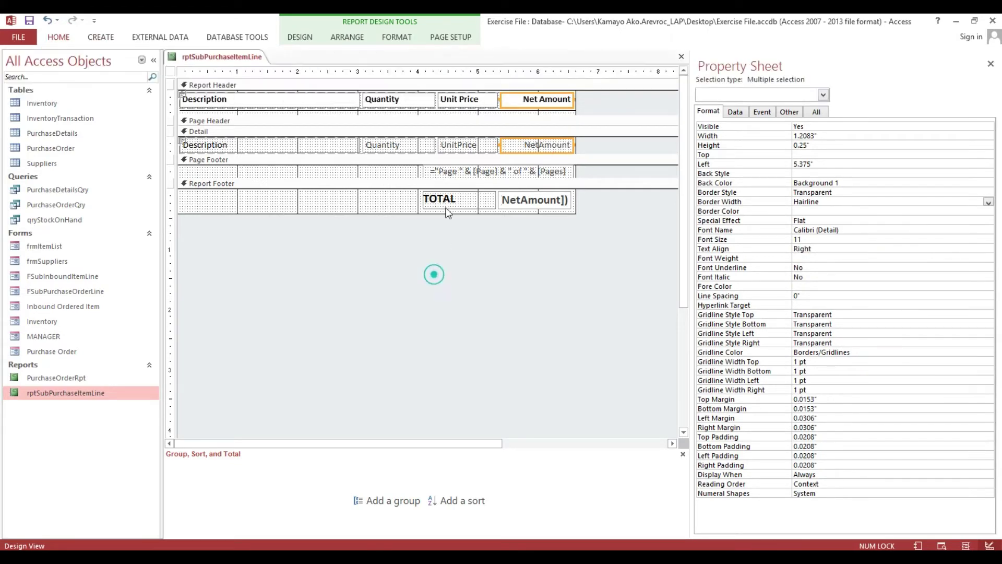
Centre the Unit Price and Quantity headings and their values
click(463, 104)
shift+click(458, 144)
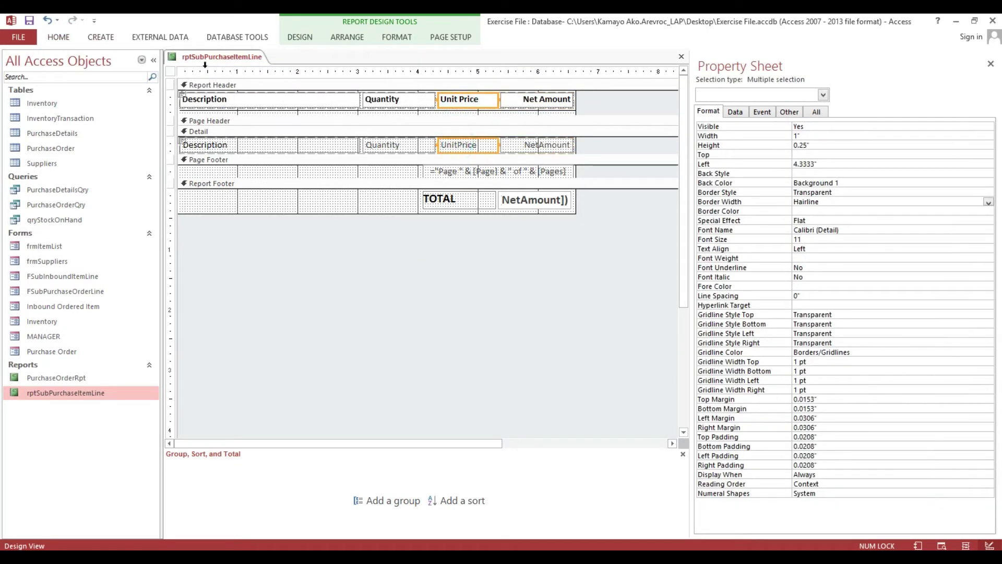
click(57, 36)
click(624, 78)
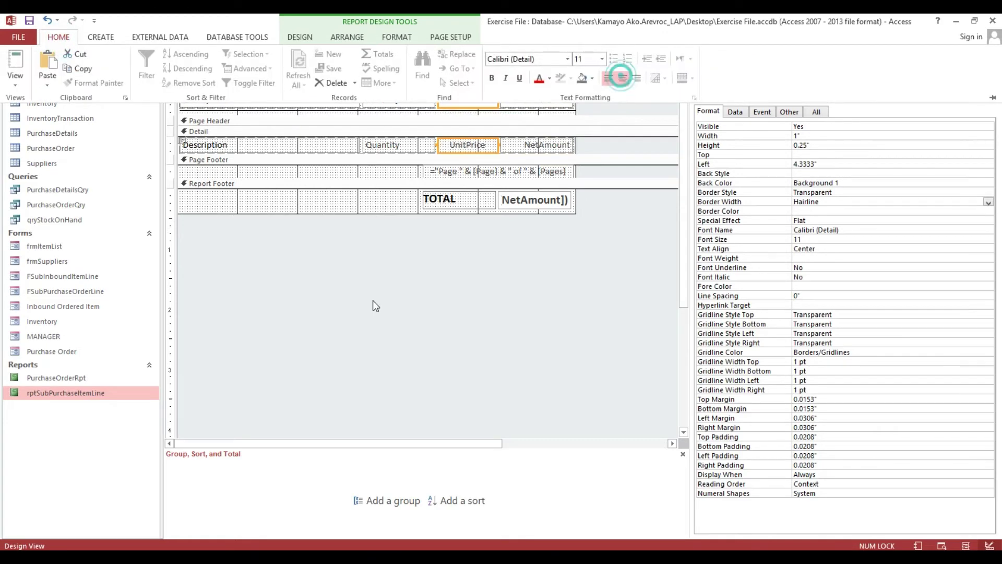
click(373, 301)
click(399, 102)
shift+click(390, 146)
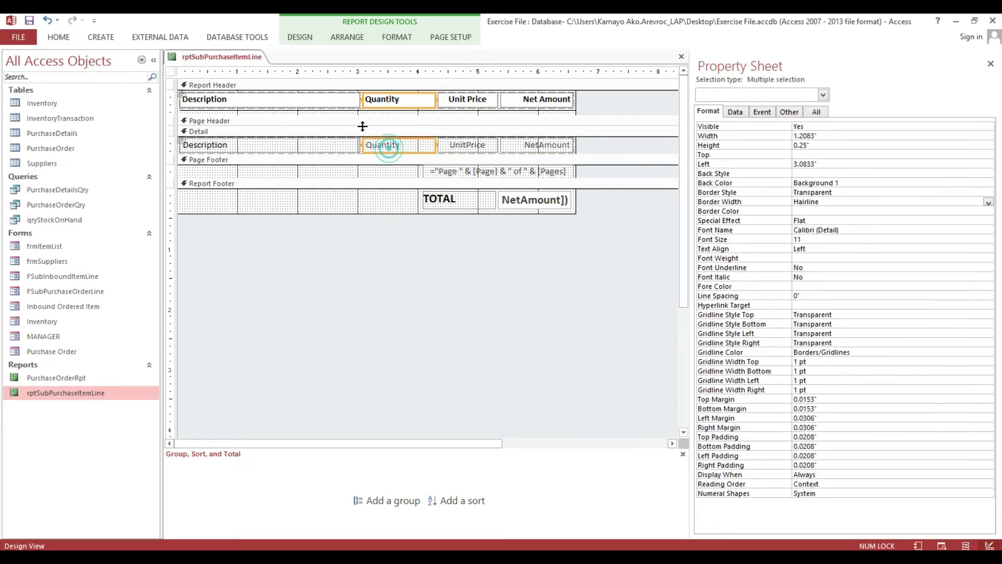
click(60, 37)
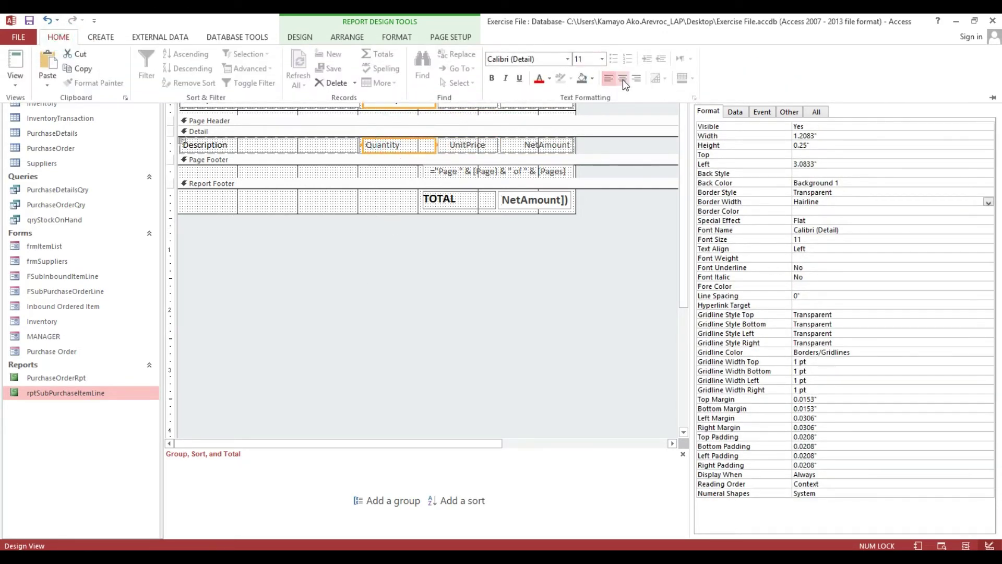
click(622, 79)
click(400, 276)
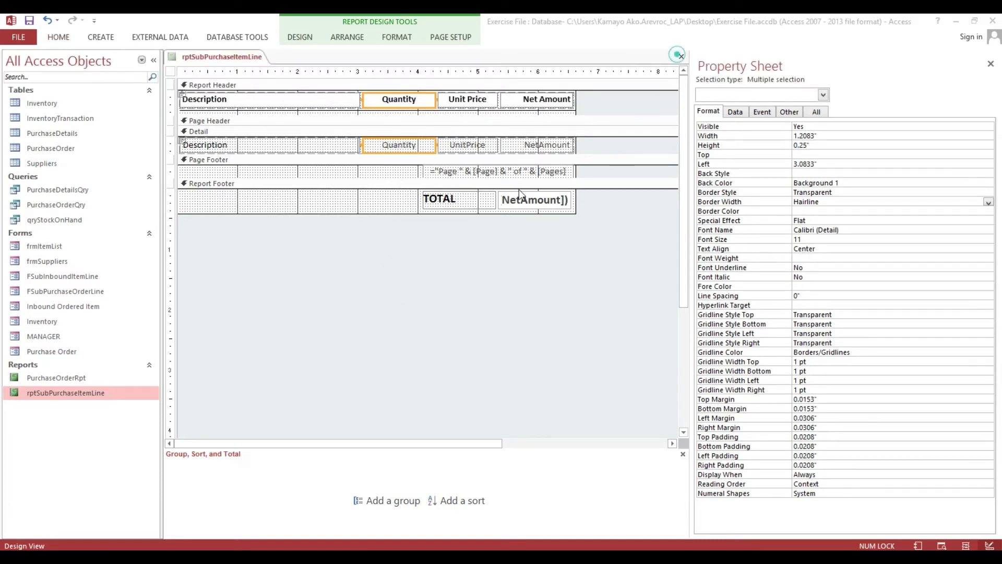
Save the subreport, run the Purchase Order form's report to check the realigned columns, and close both
click(448, 324)
double_click(56, 352)
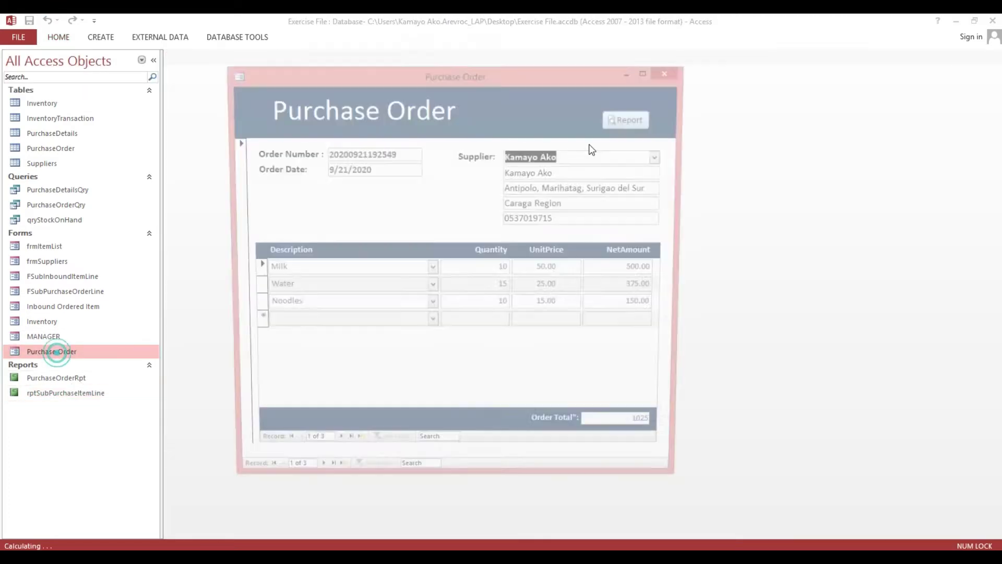
click(610, 118)
drag(434, 78, 464, 63)
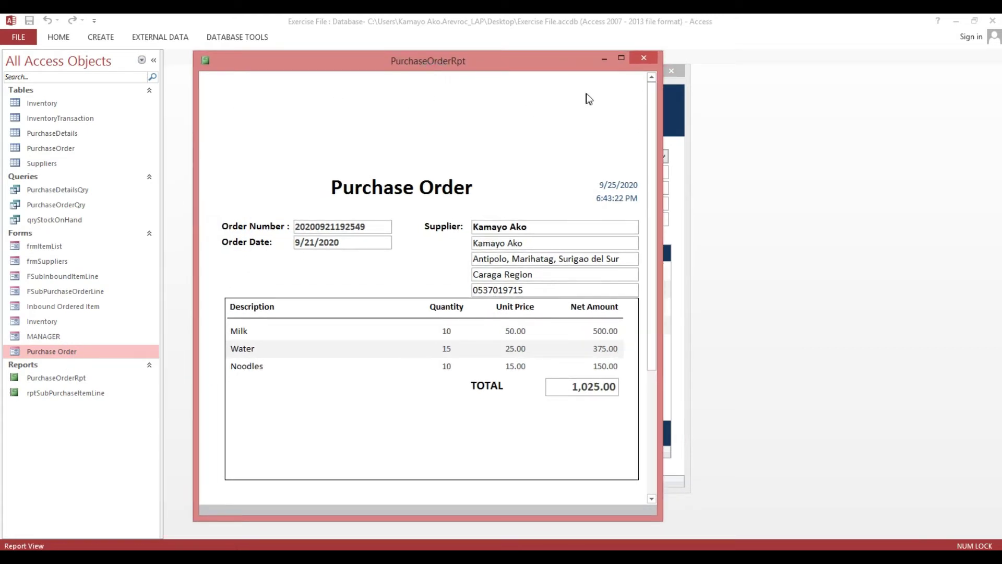
click(672, 73)
click(641, 60)
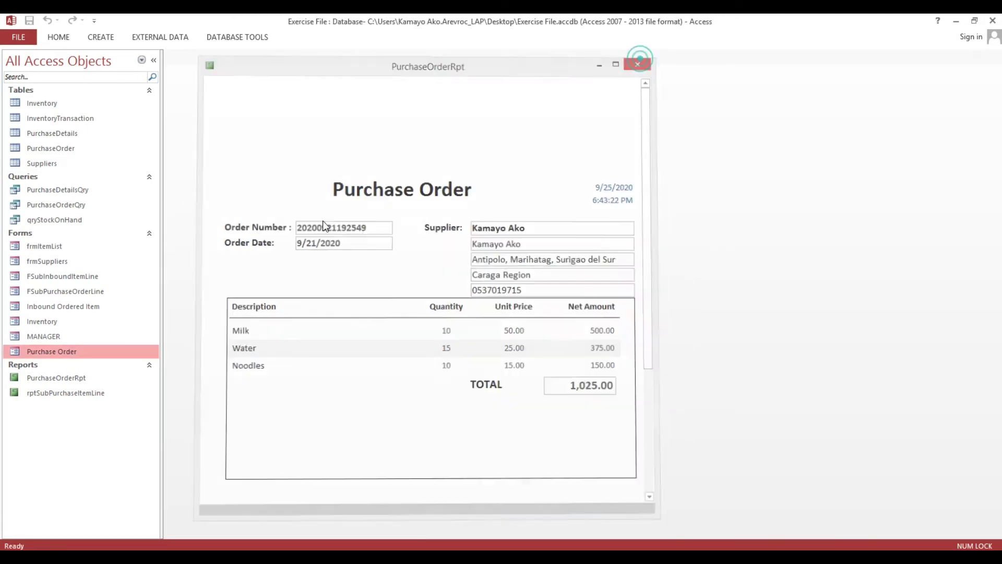
Open PurchaseOrderRpt in Design View and select its report header
click(93, 378)
right_click(94, 380)
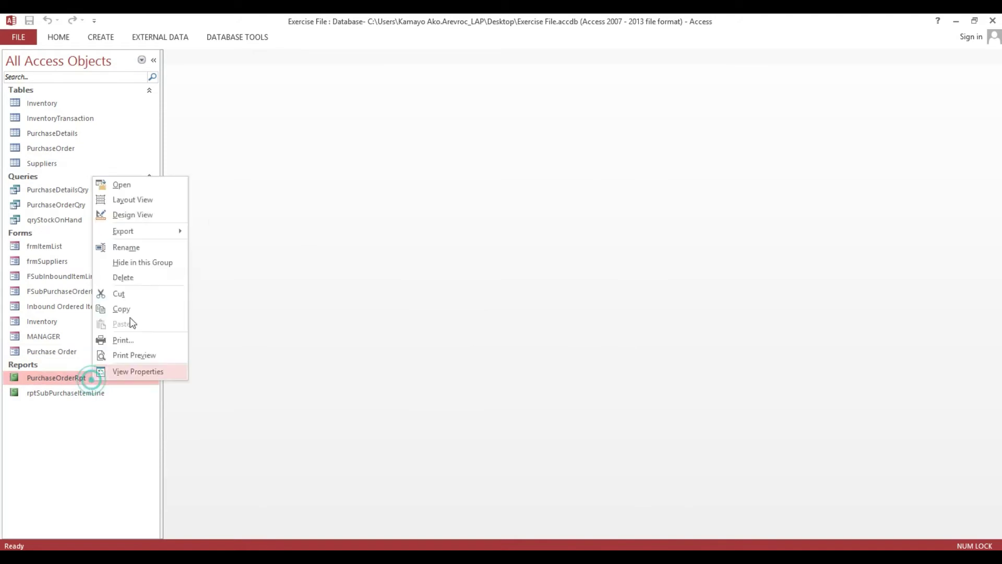
click(139, 215)
click(299, 111)
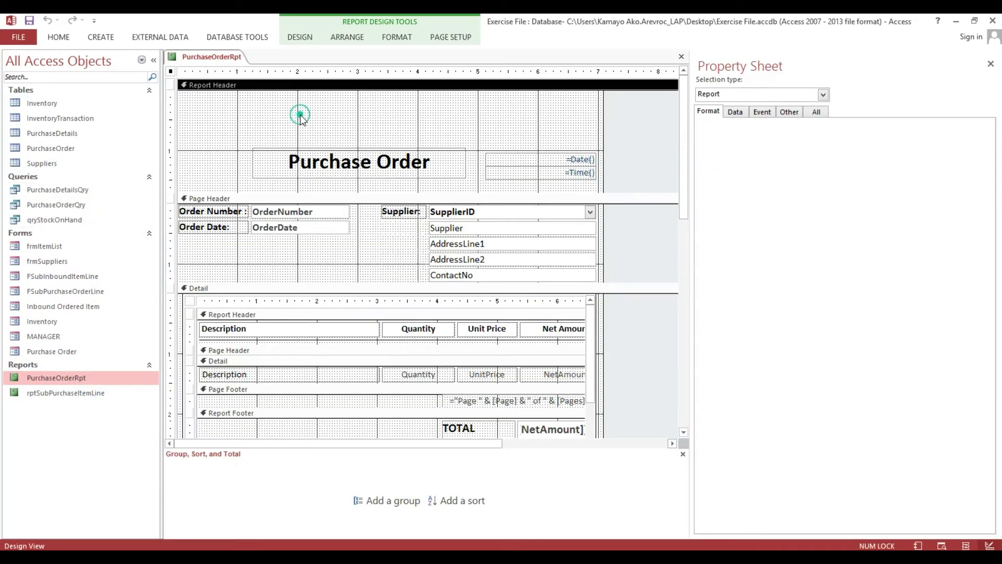
click(100, 79)
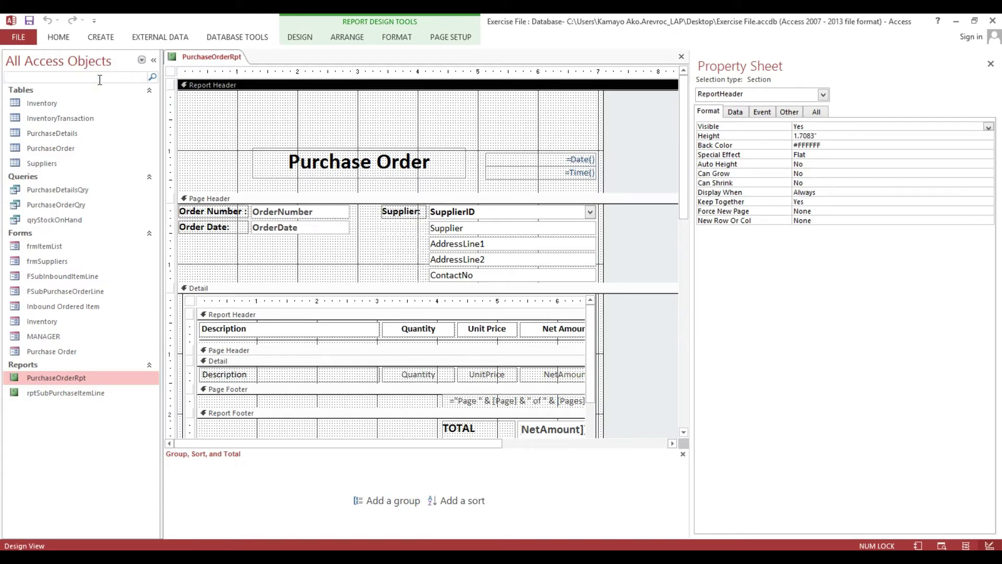
click(101, 37)
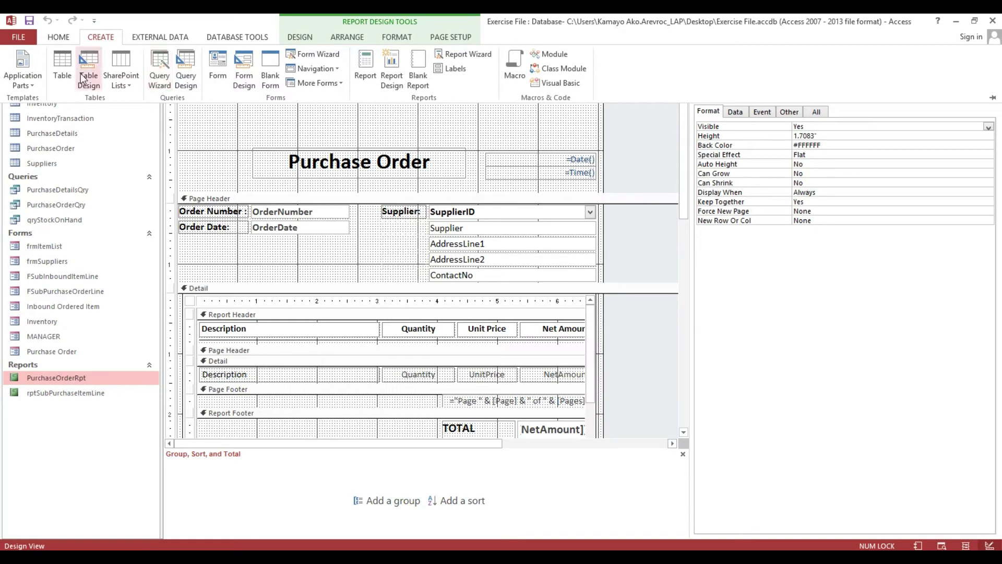
In a new table design, add ID as AutoNumber and BusinessName as Short Text
click(92, 73)
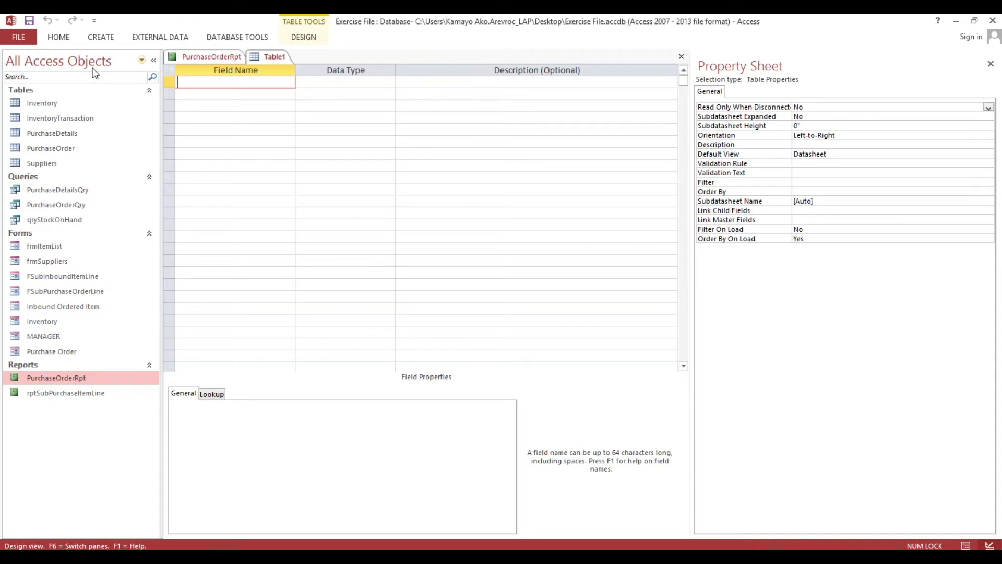
text(B)
key(BackSpace)
key(Caps_Lock)
key(Tab)
text(a)
key(Tab)
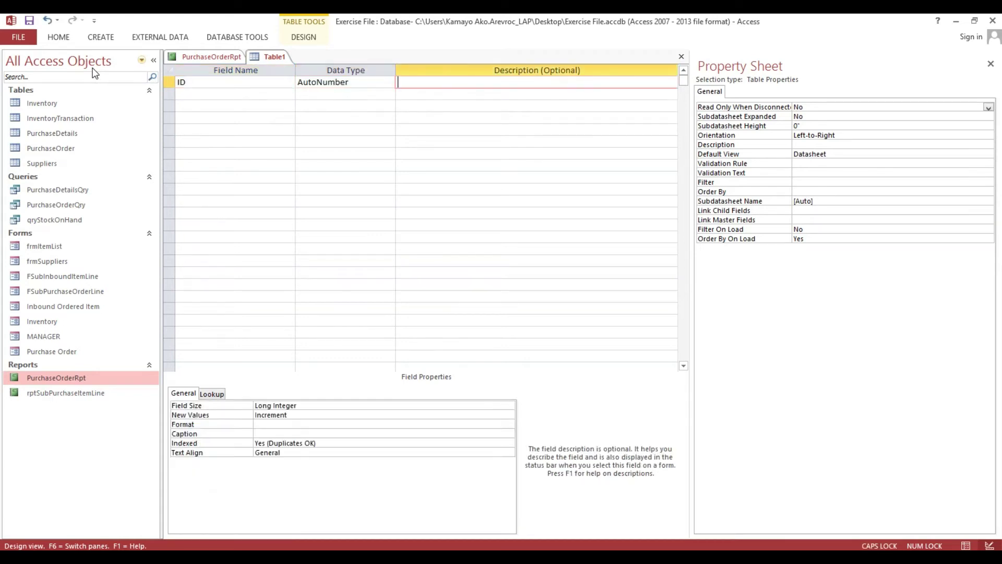
key(Tab)
key(Caps_Lock)
text(B)
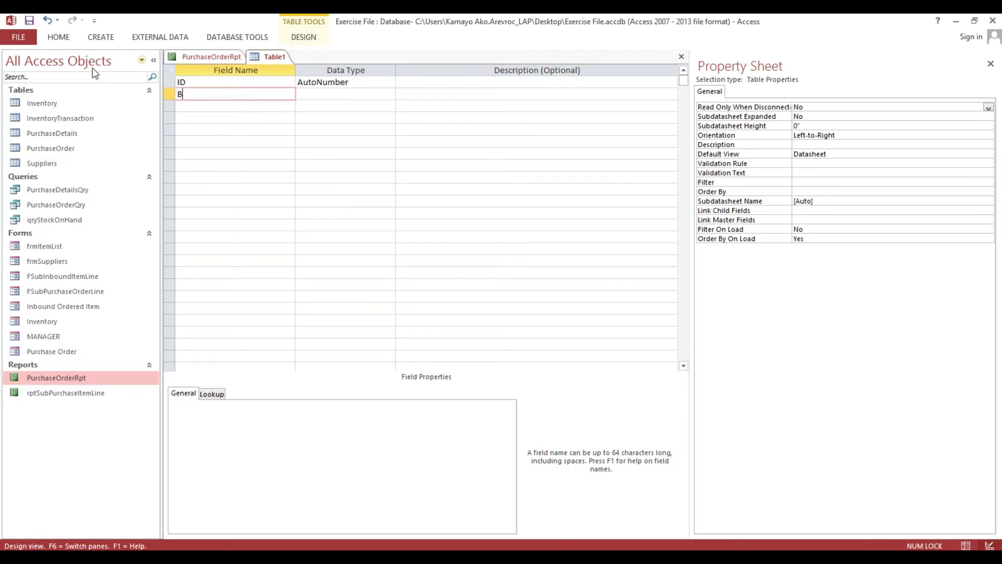
text(usiness)
text(Nam)
key(Tab)
Add Short Text fields BusinessAdd, BusinessContact and BusinessEmail
key(Tab)
key(Tab)
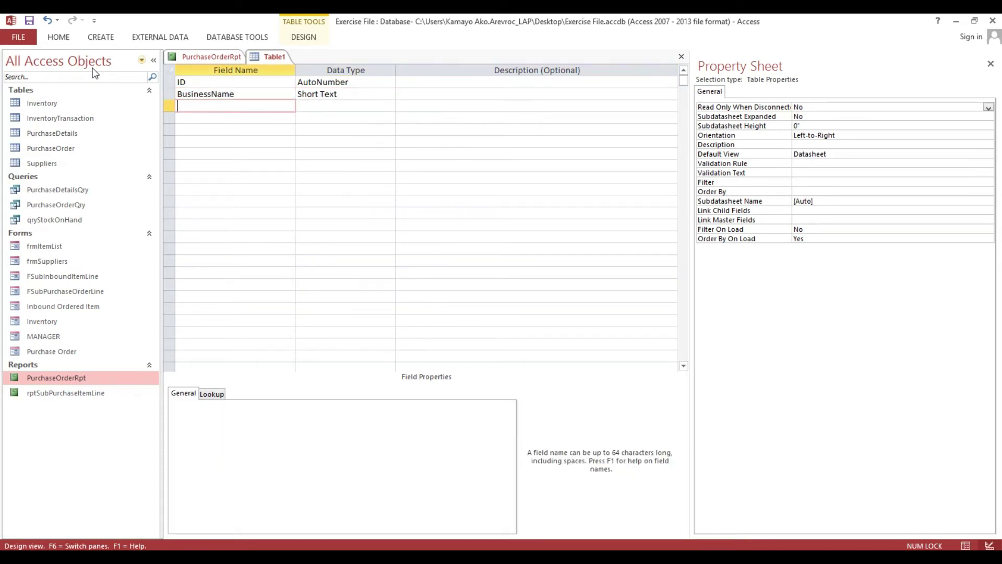
text(Bus)
text(inessA)
text(dd)
key(Tab)
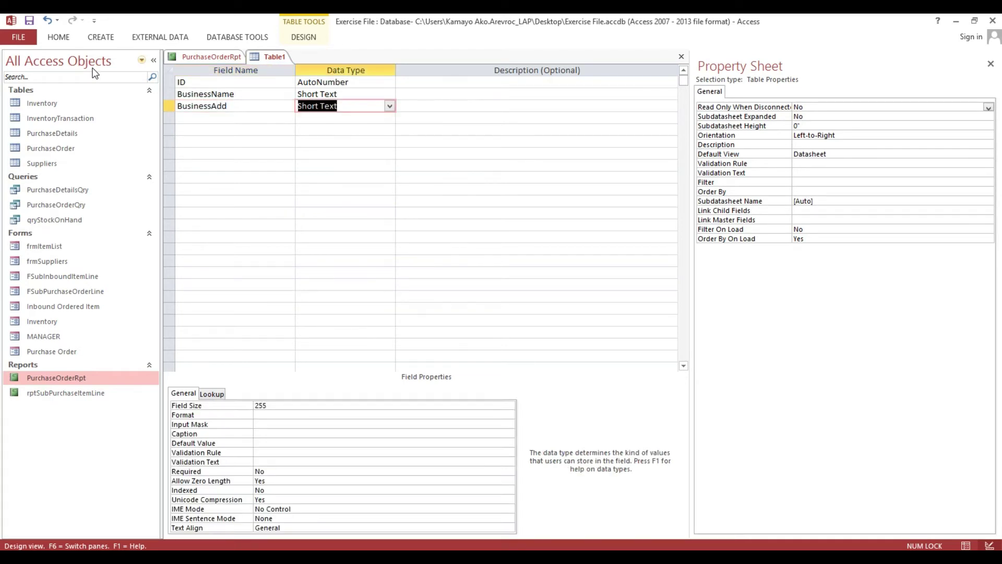
key(Tab)
key(Tab)
text(Busi)
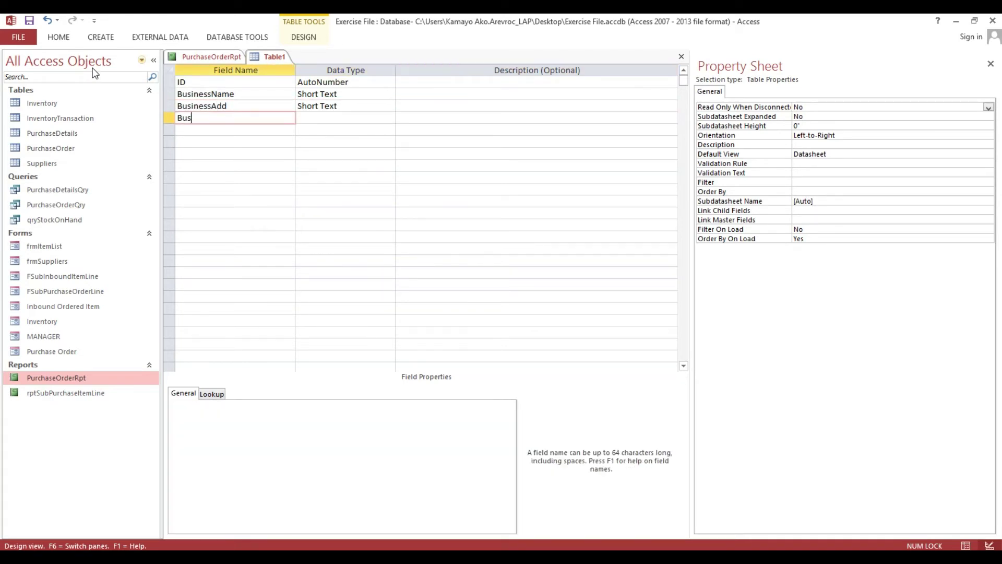
text(nessContact)
key(Tab)
key(Tab)
key(Tab)
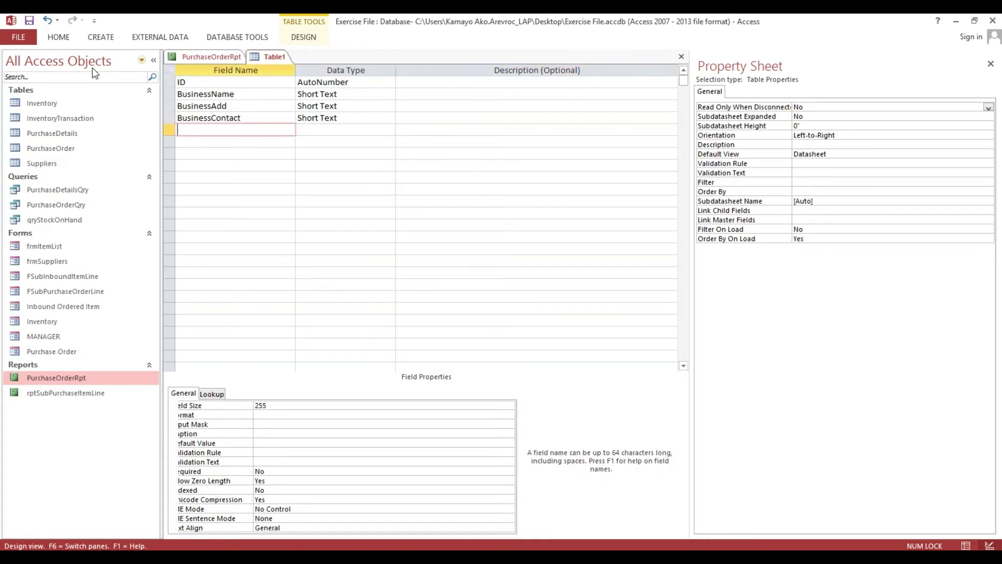
text(B)
text(ines)
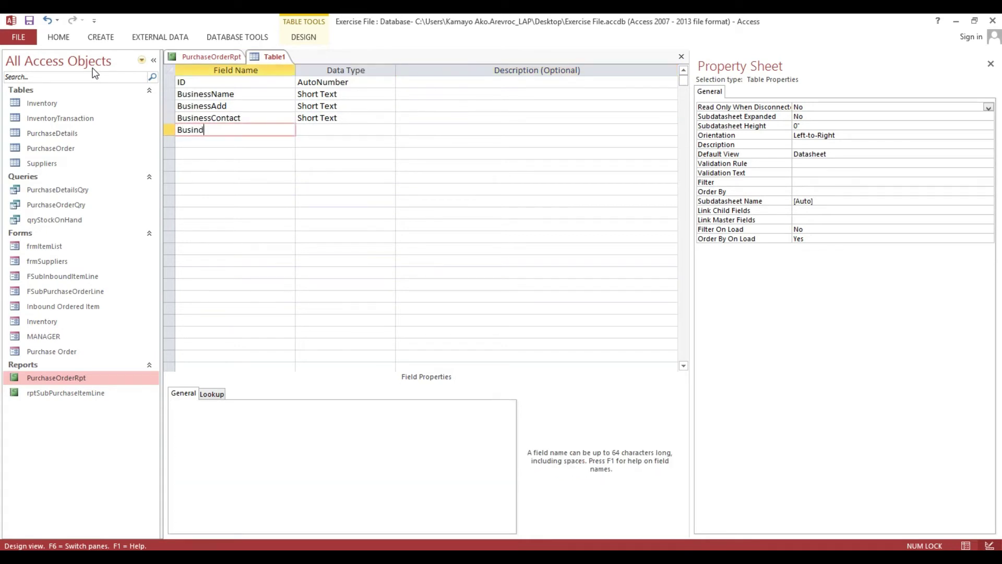
text(s)
key(BackSpace)
key(BackSpace)
key(BackSpace)
text(ess)
text(Email)
key(Tab)
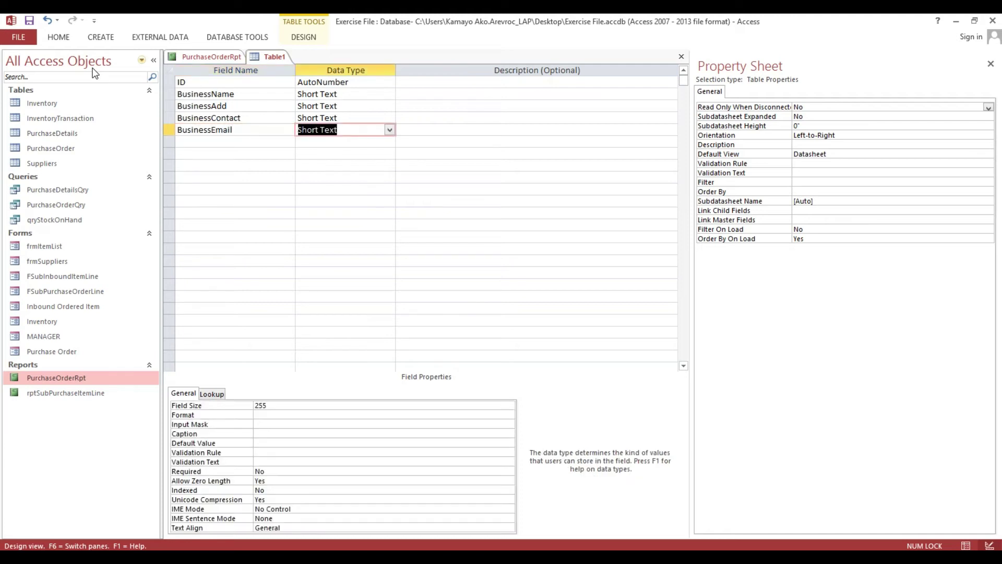
key(Tab)
key(Tab)
text(B)
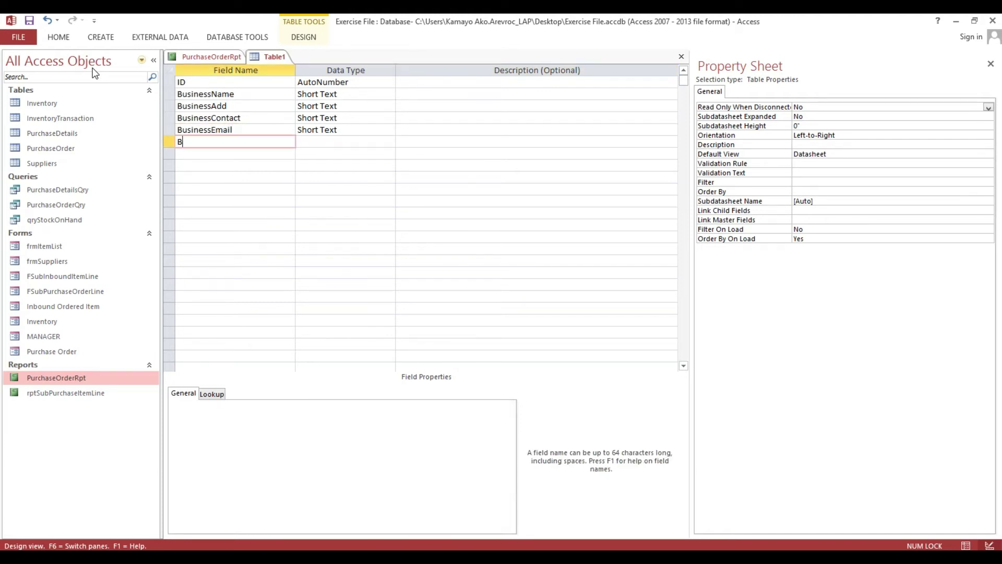
Add a BusinessLogo Attachment field and save the table under the name BusinessInfo
text(usiness)
key(Tab)
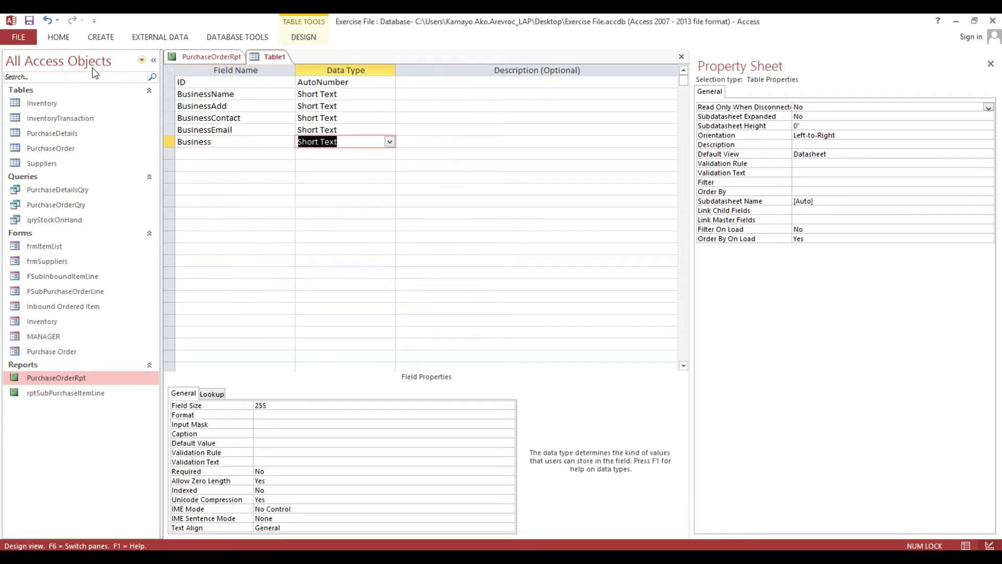
text(autoNumber)
key(Home)
click(243, 144)
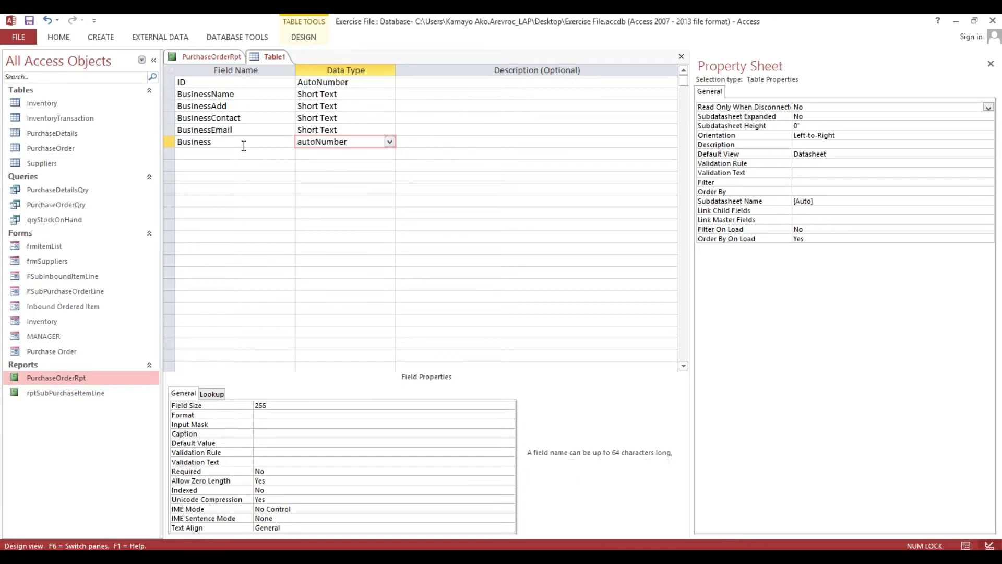
text(Logo)
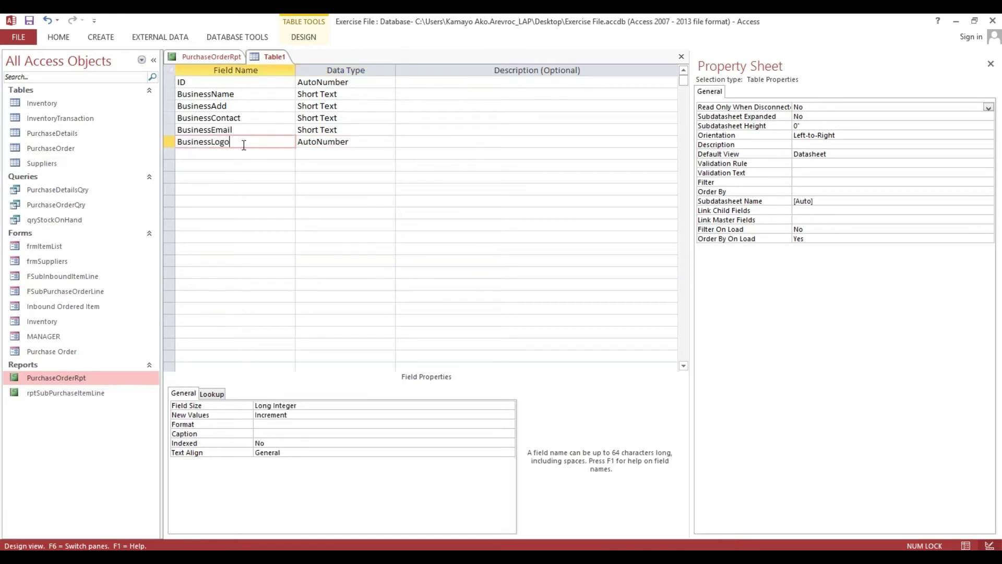
click(368, 141)
click(389, 141)
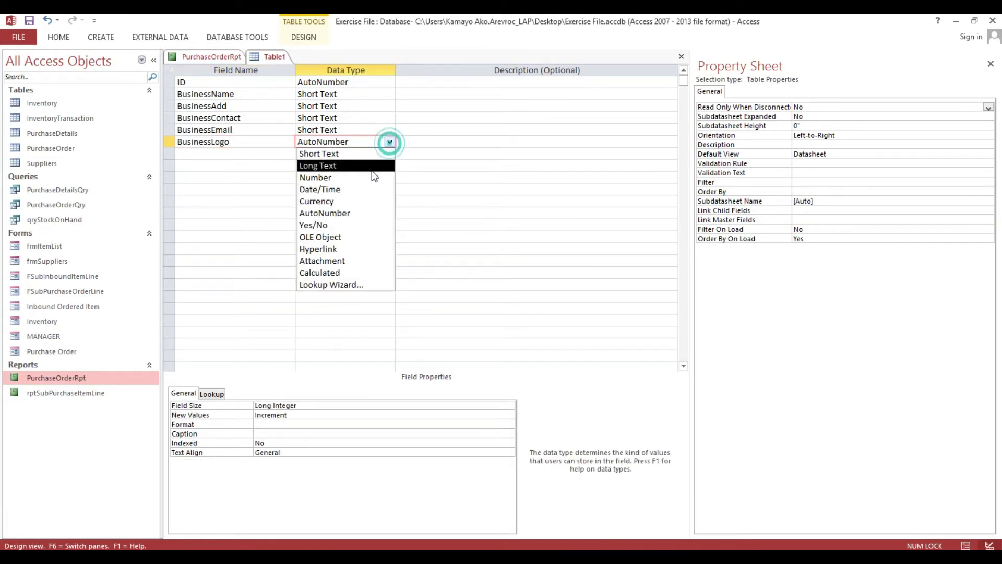
click(347, 261)
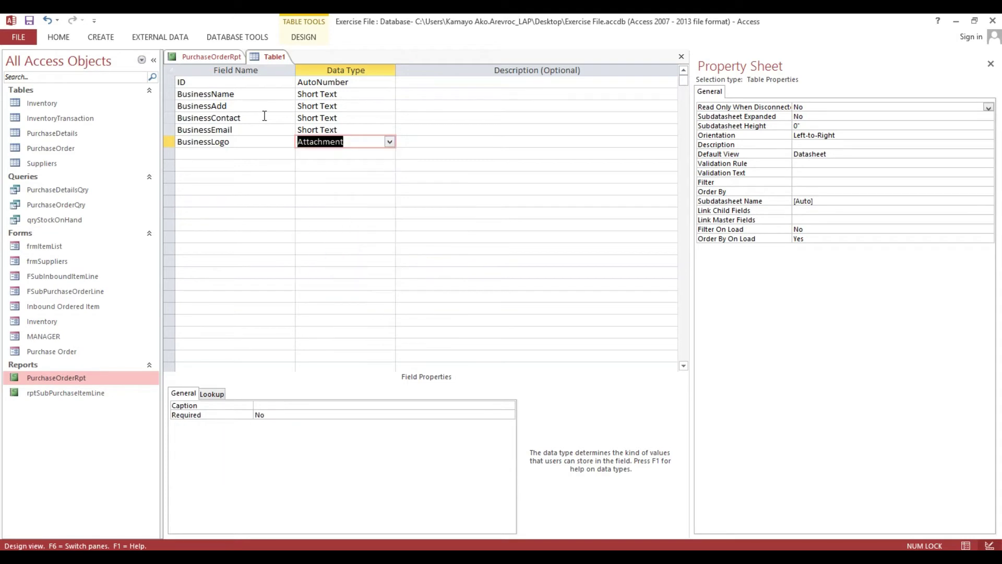
key(ctrl+s)
text(BusinessInfo)
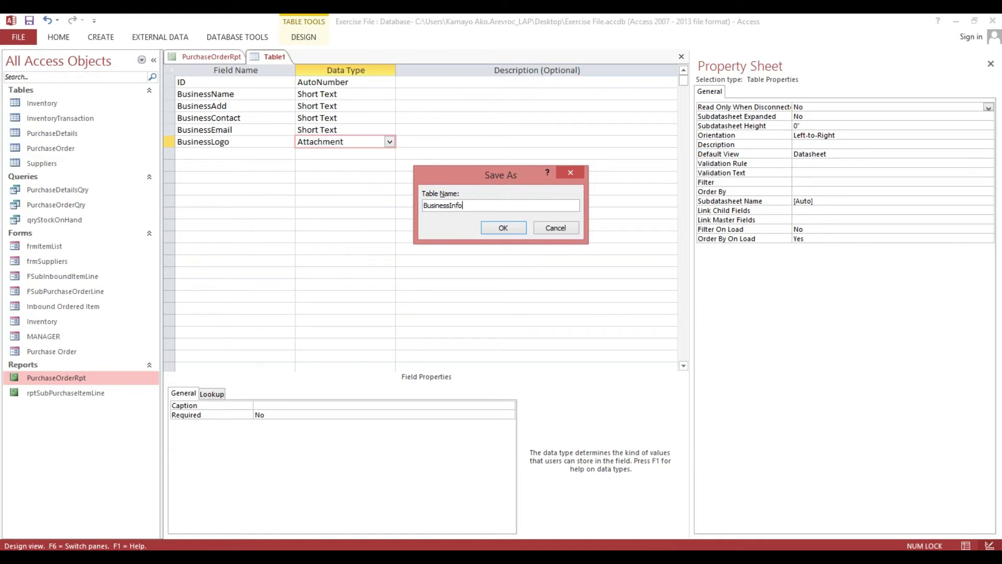
Save the table as BusinessInfo with an ID primary key, then open and close its empty datasheet
click(497, 232)
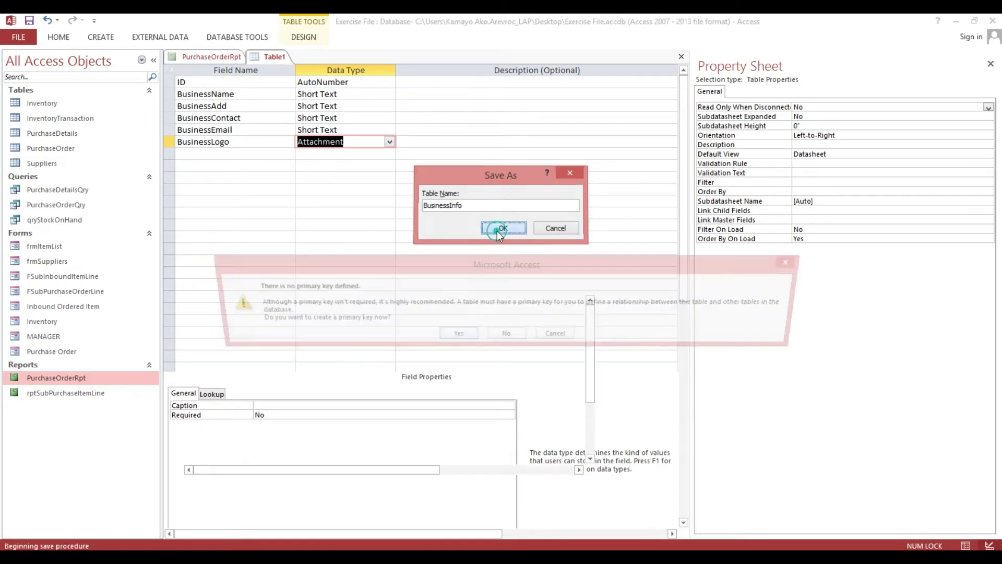
click(461, 336)
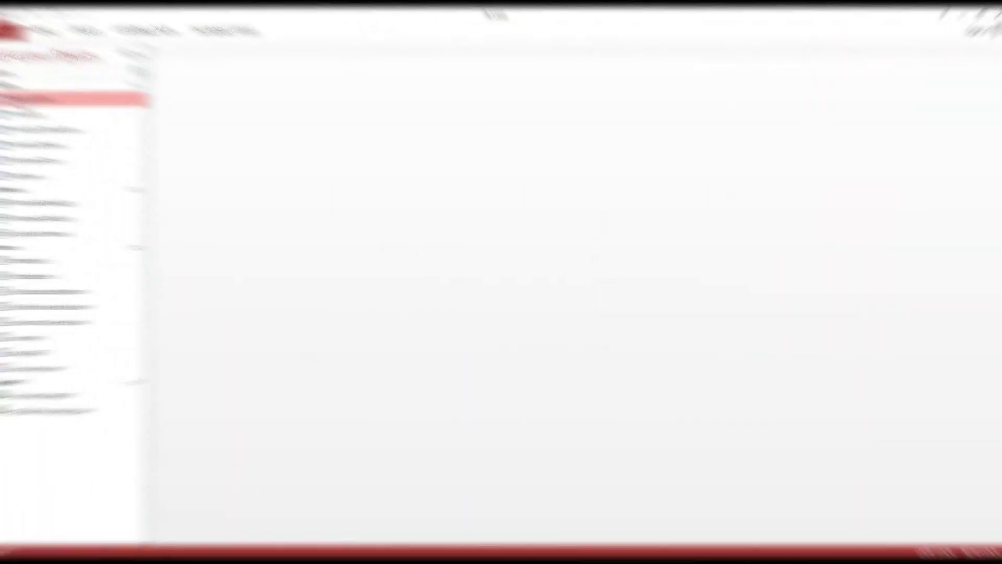
double_click(39, 104)
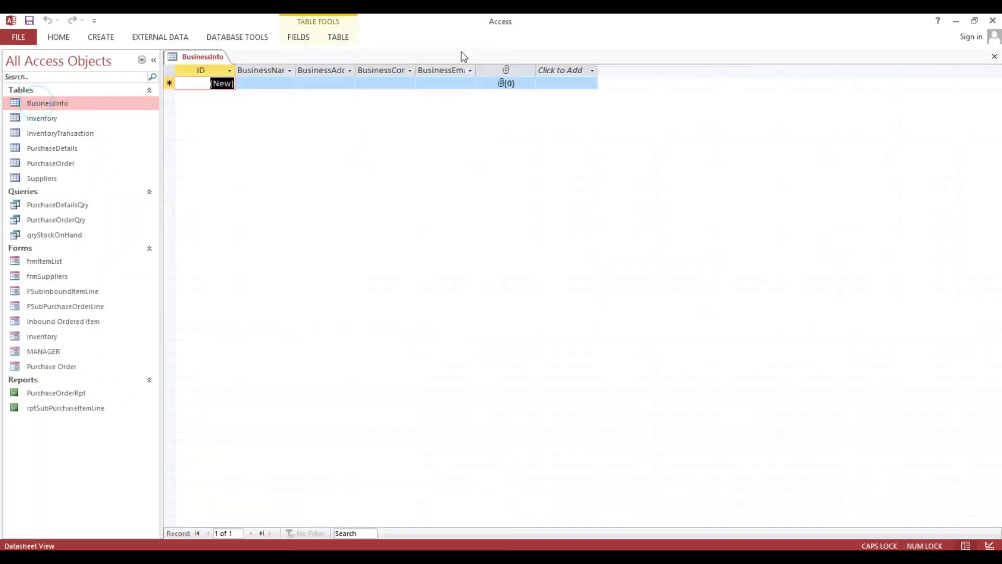
click(992, 57)
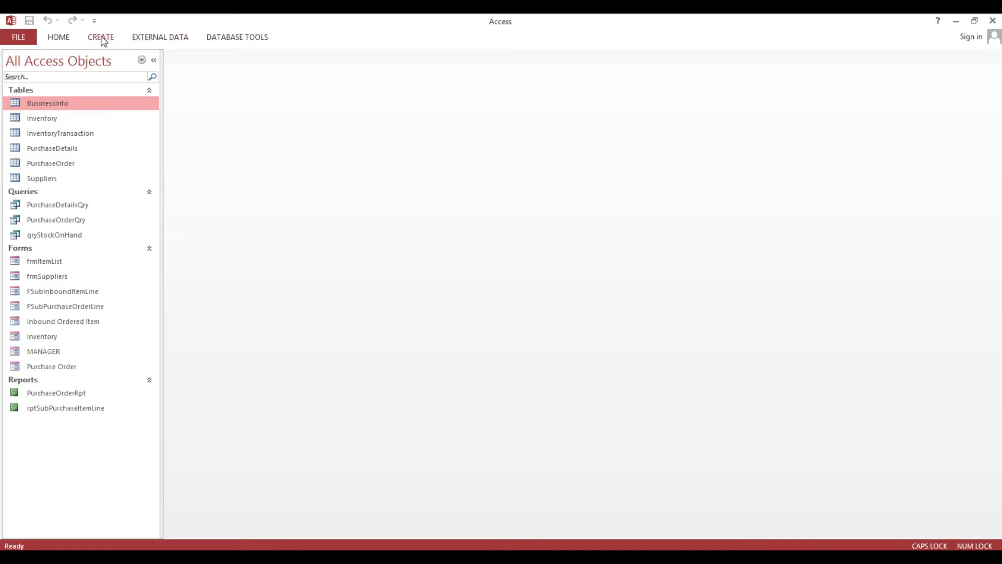
Create a blank form in Design View and draw a tab control across its grid
click(101, 37)
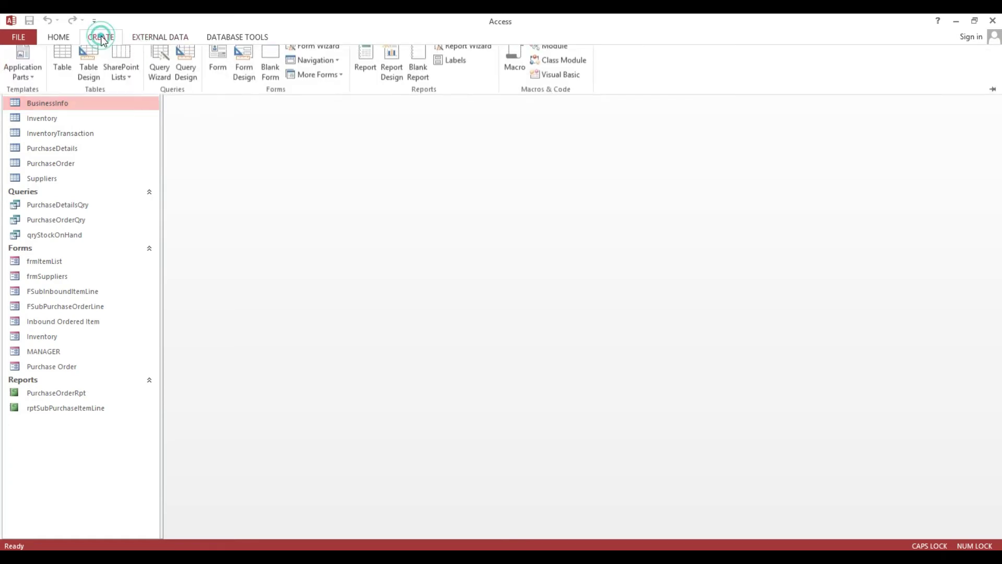
click(244, 70)
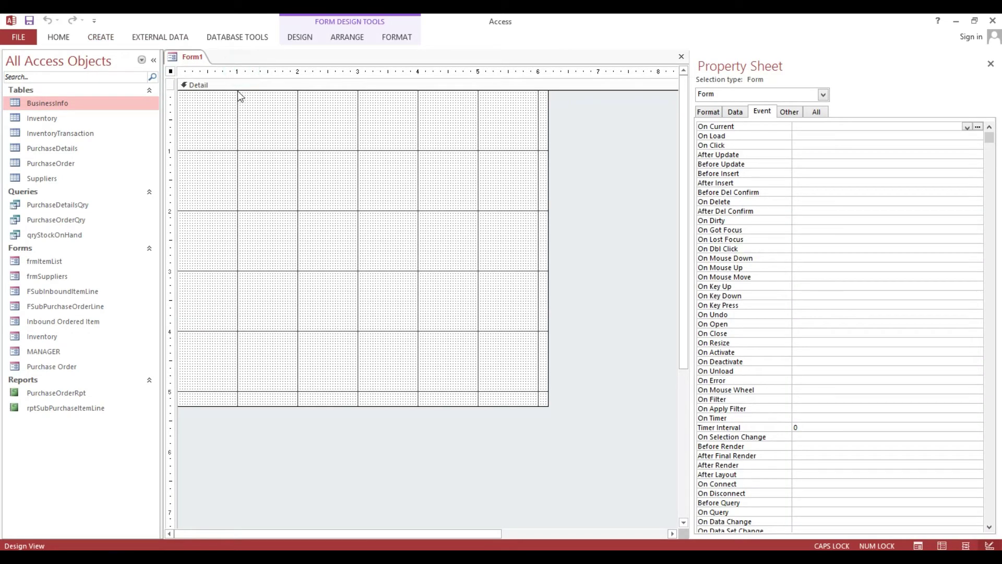
click(299, 38)
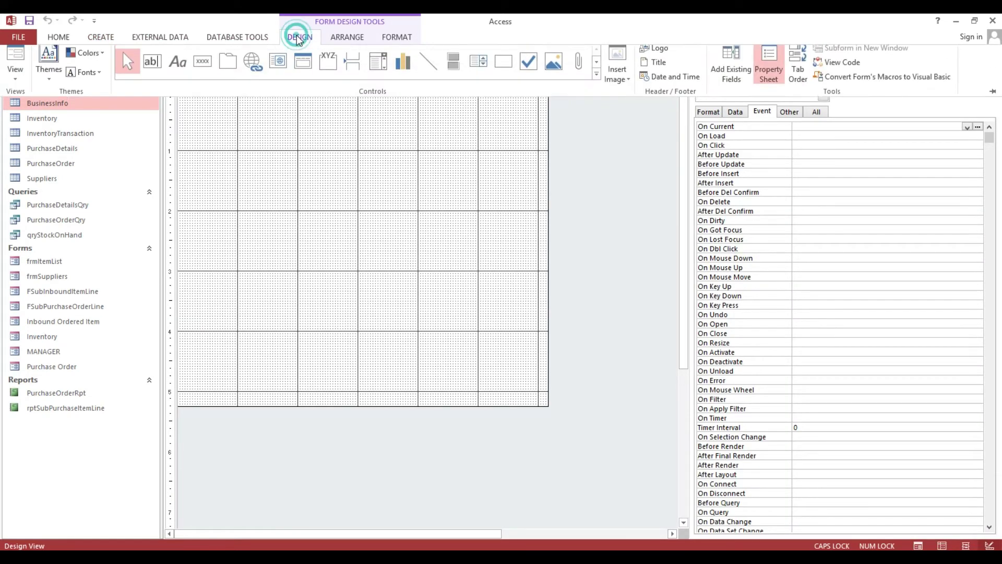
click(226, 67)
drag(228, 153, 484, 346)
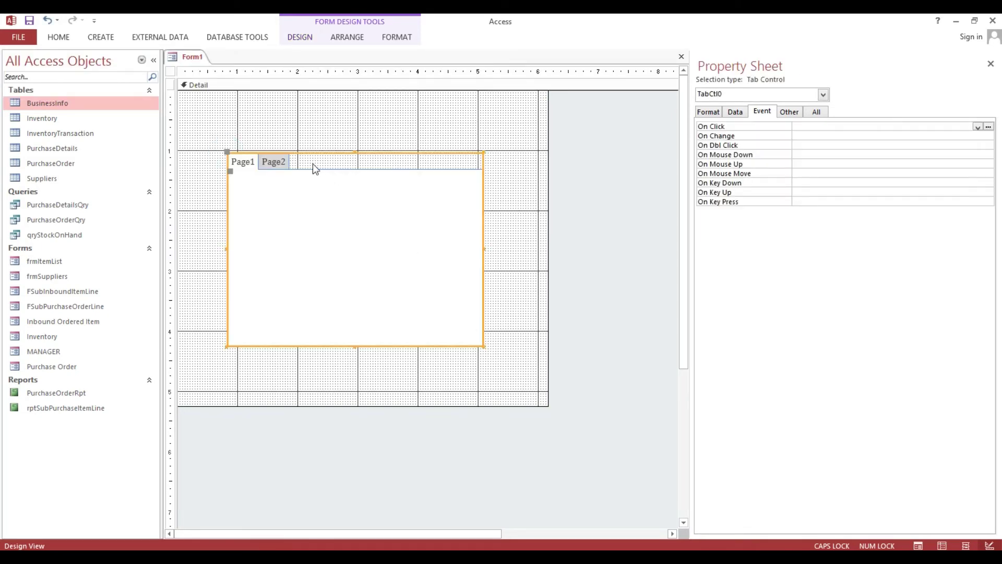
Caption the first tab page 'Business Info' and the second 'Business Logo'
click(242, 162)
click(708, 112)
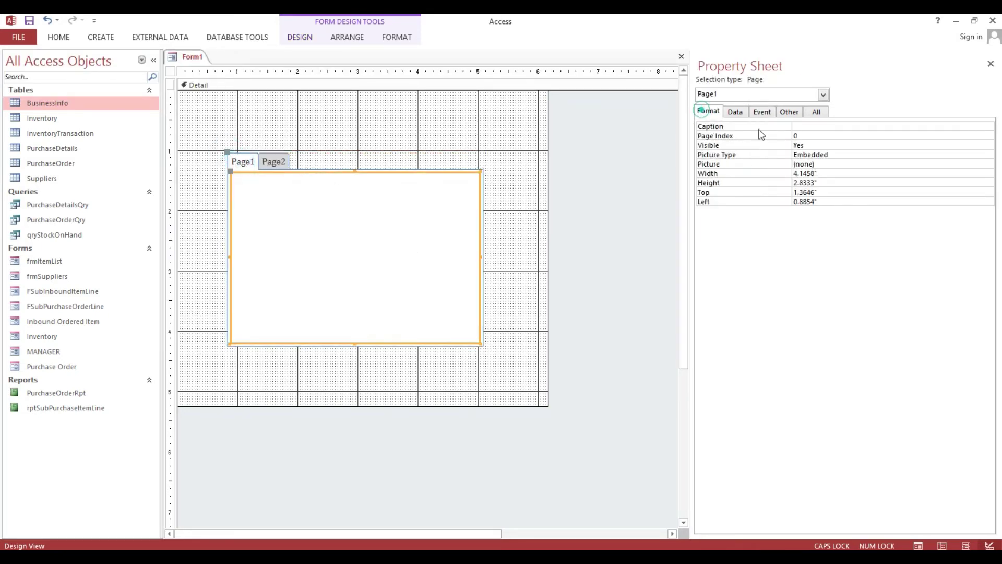
click(819, 127)
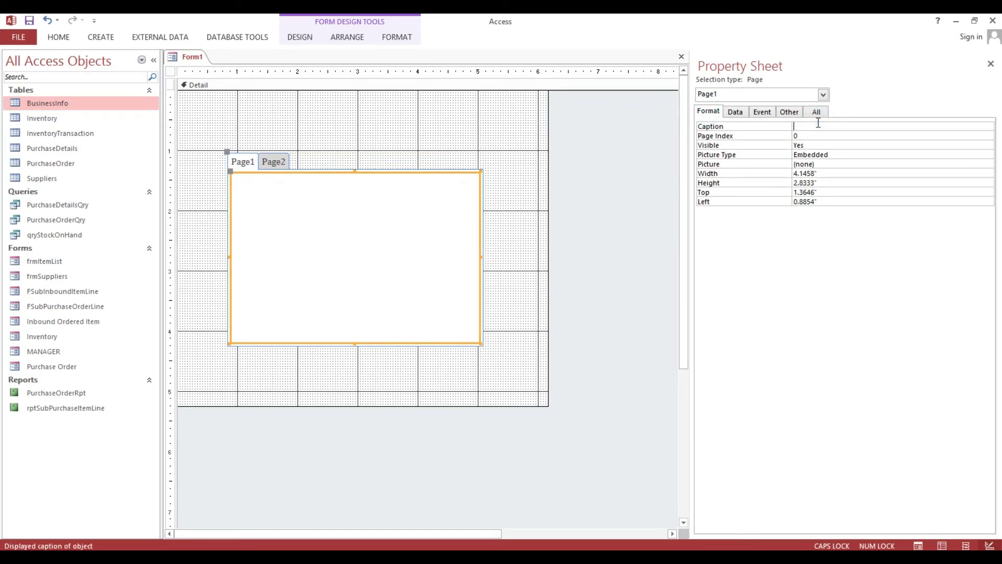
text(B)
key(Caps_Lock)
key(Return)
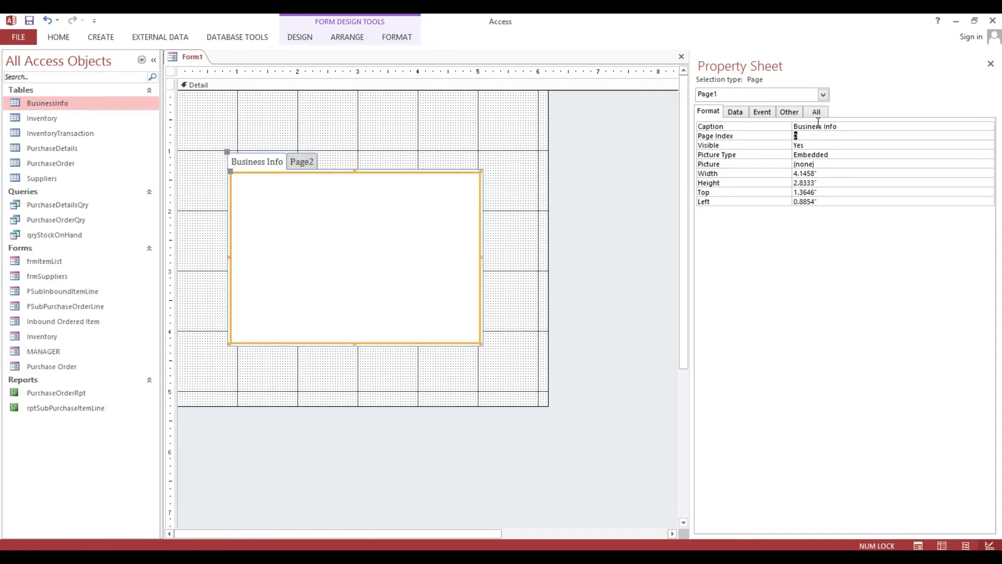
click(311, 163)
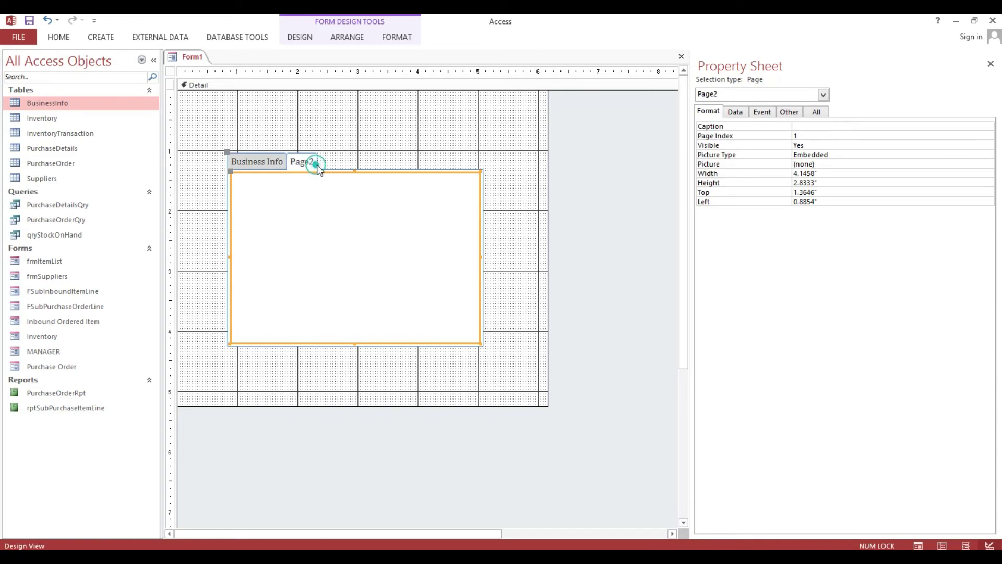
click(817, 125)
text(Business )
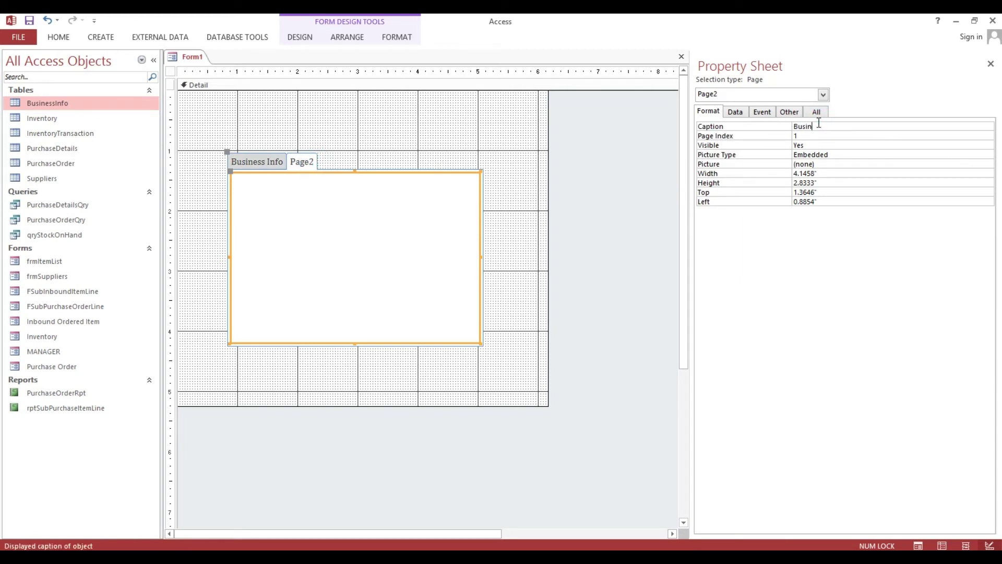
text(Logo)
key(Return)
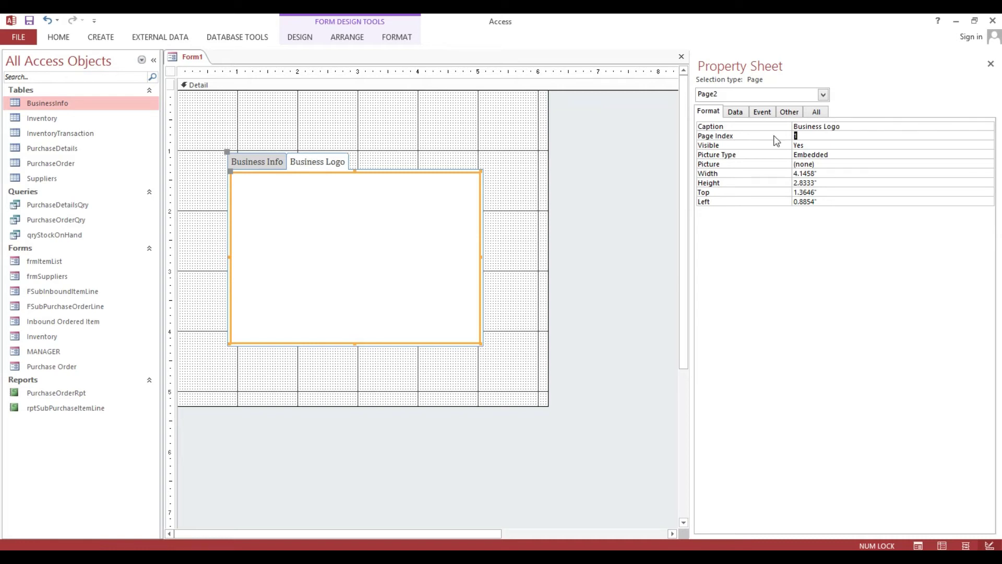
Move the tab control up toward the form's top-left corner
click(326, 145)
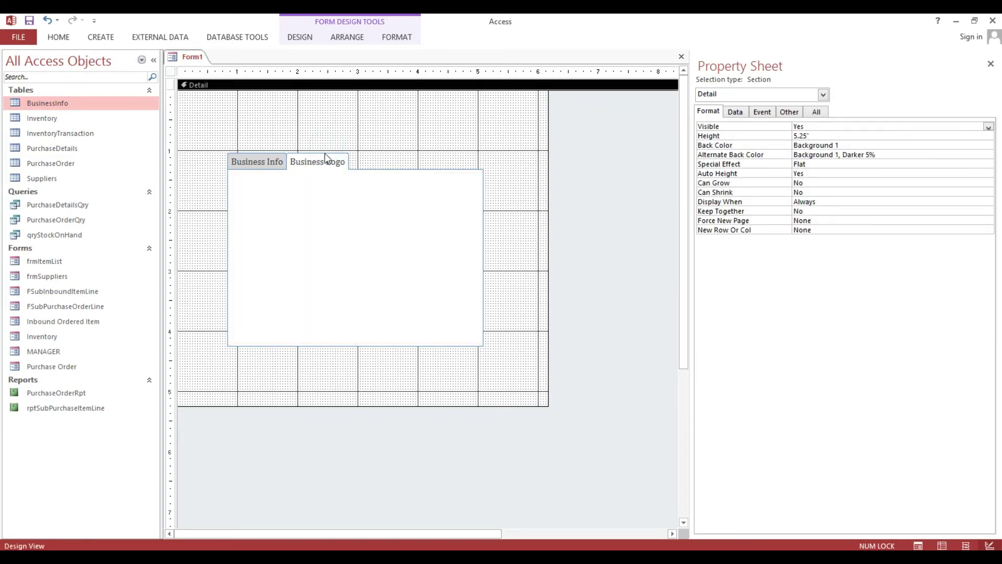
drag(325, 165, 282, 134)
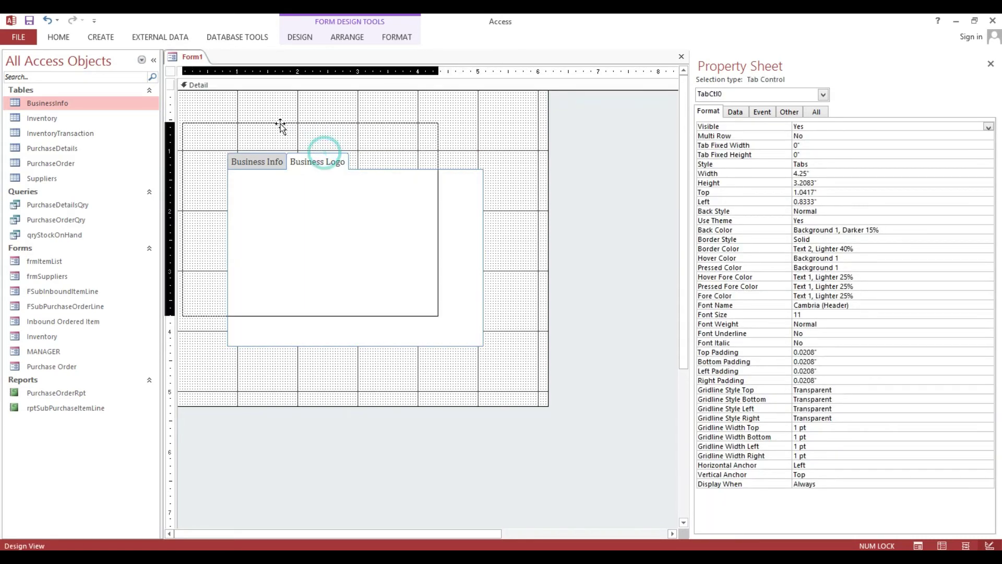
click(326, 124)
click(227, 133)
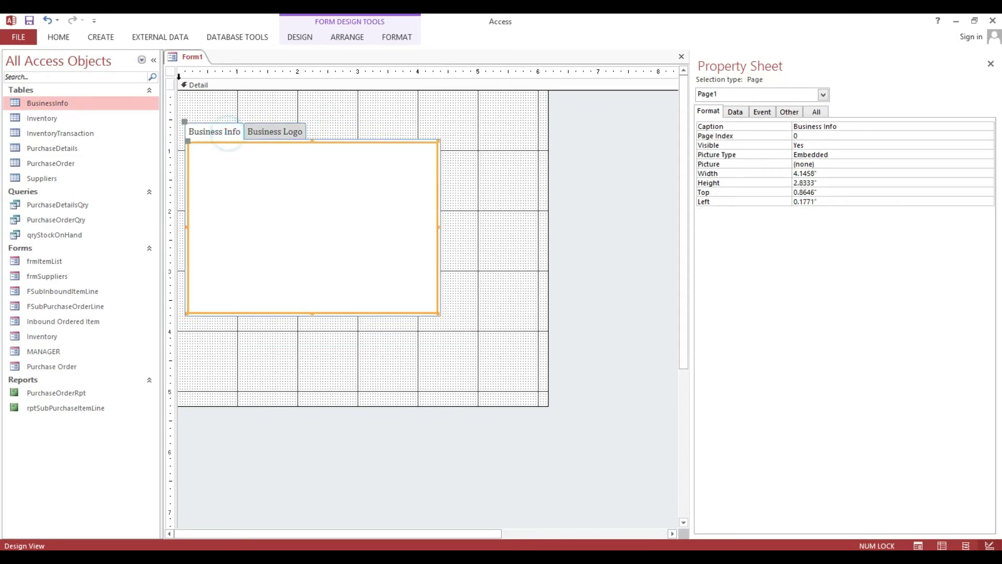
click(46, 106)
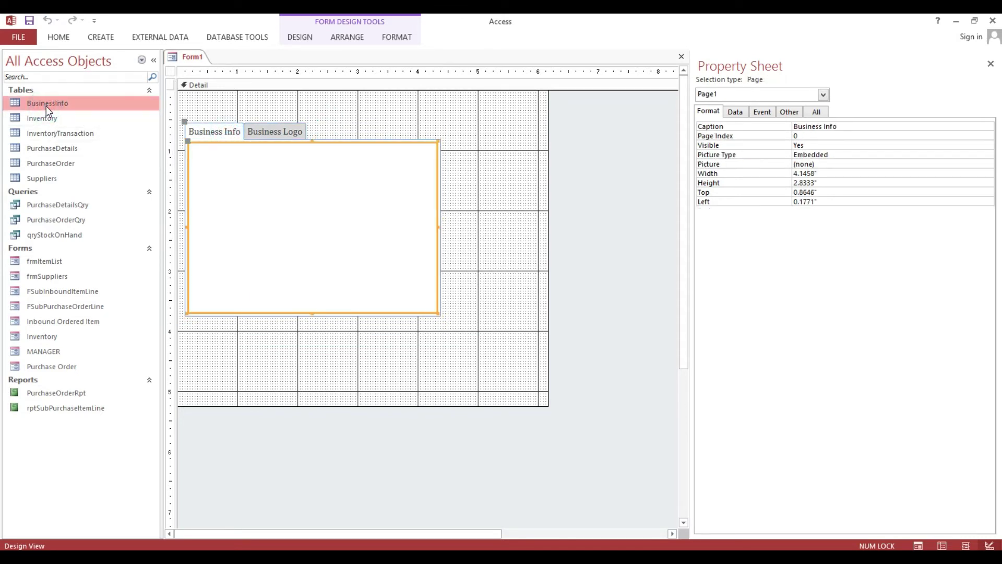
Set the form's Record Source to the BusinessInfo table
click(46, 105)
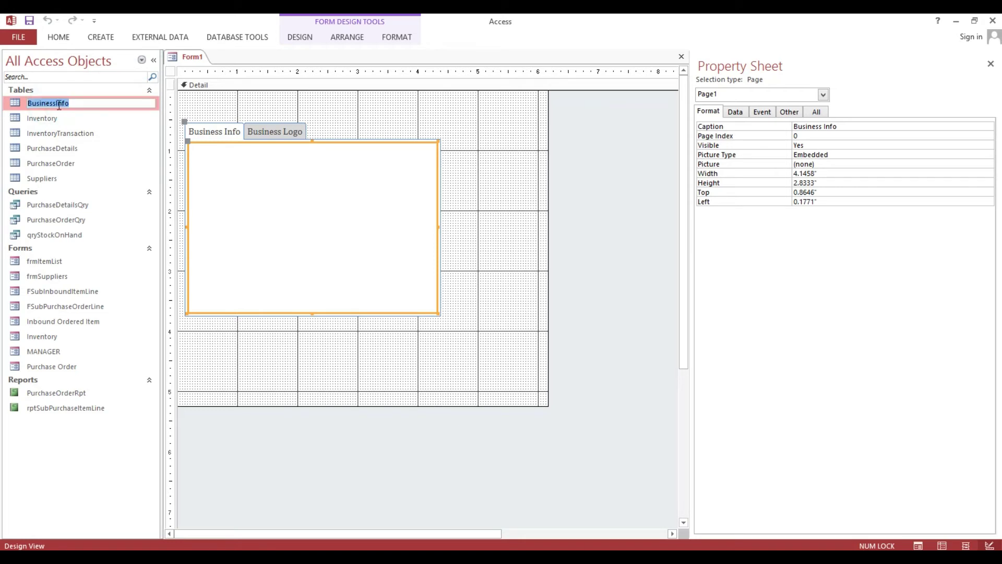
click(171, 72)
click(735, 112)
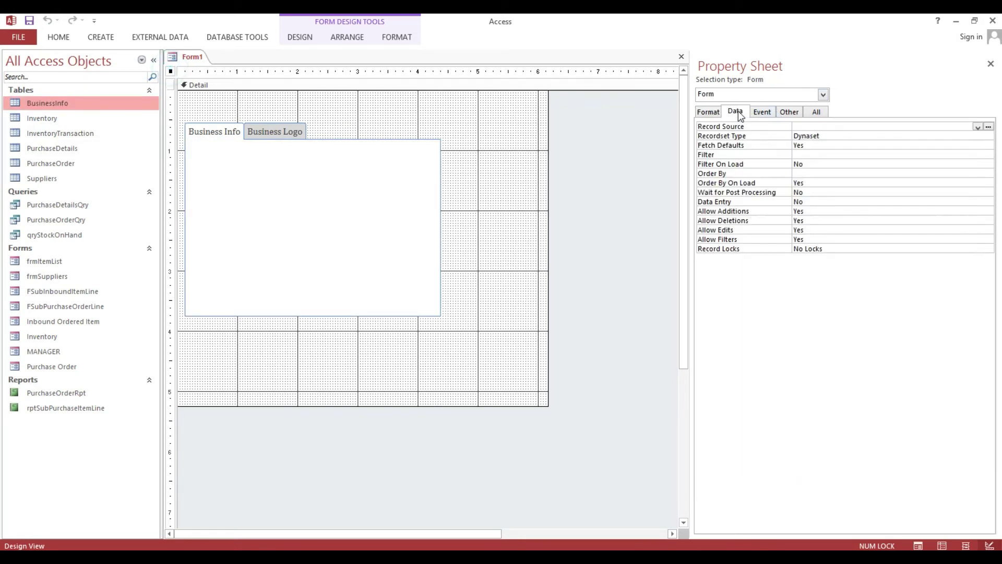
click(817, 126)
text(BusinessInfo)
key(Return)
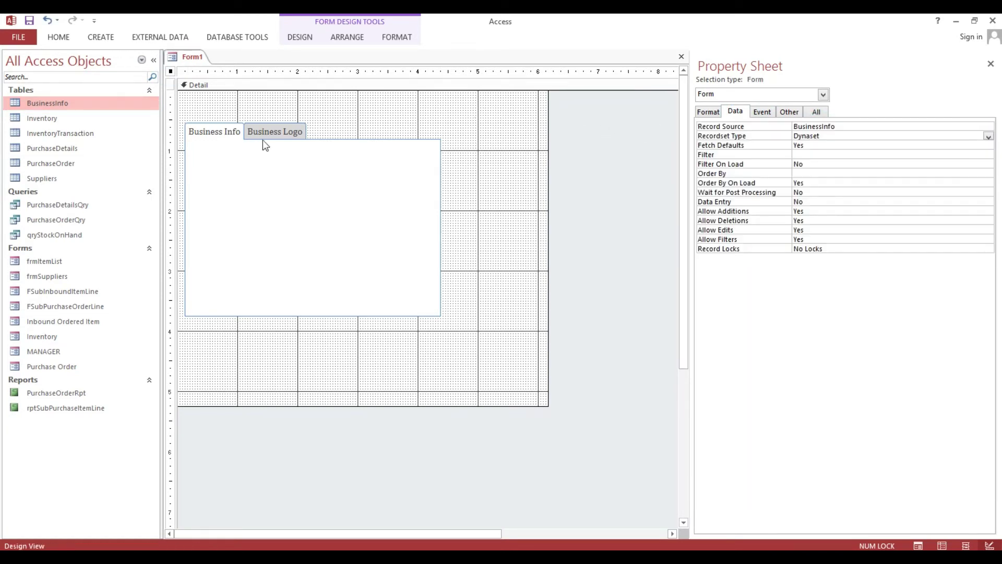
Save the new form as BusinessInfo
key(ctrl+s)
text(BusinessInfo)
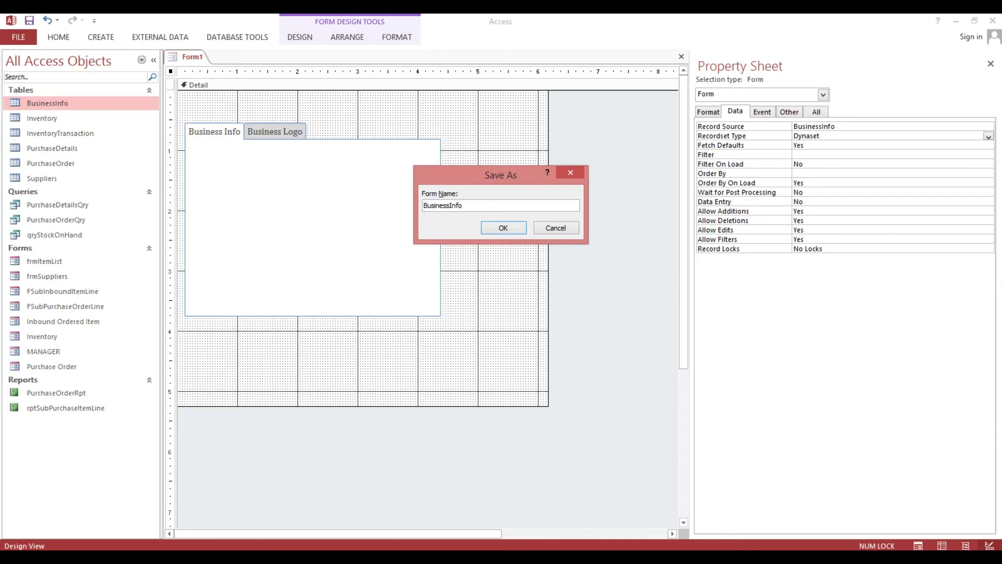
key(Return)
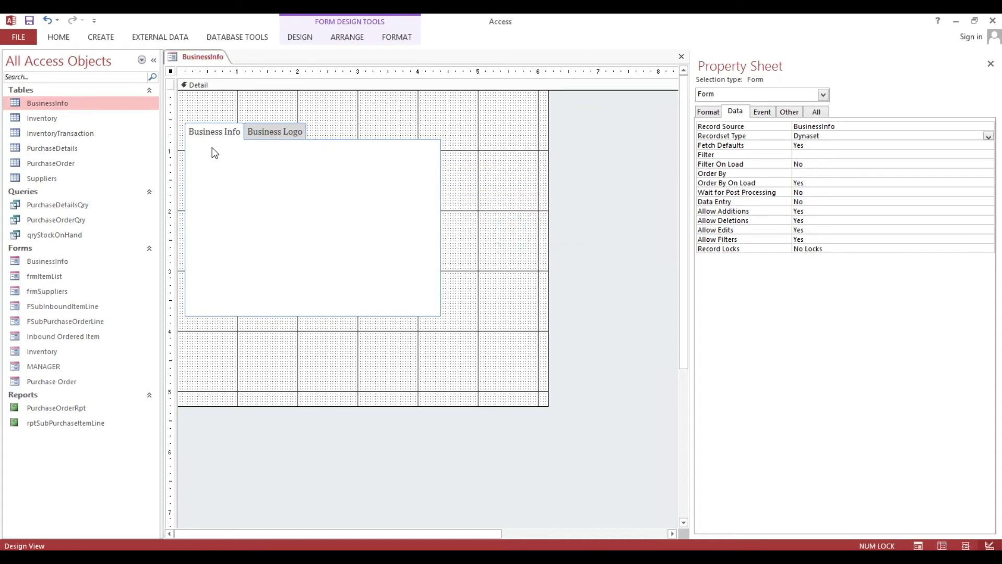
click(212, 147)
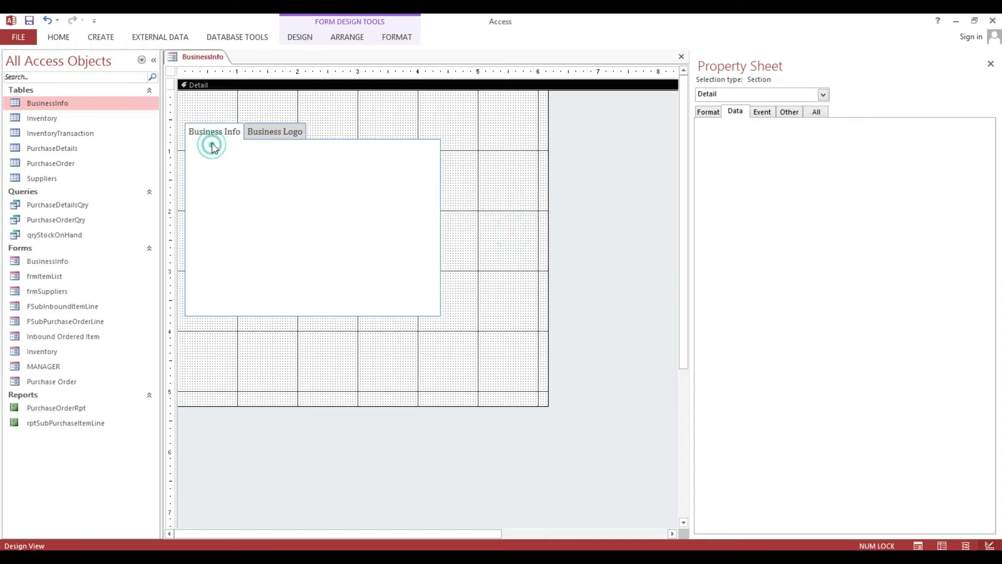
Drag BusinessName, BusinessAdd, BusinessContact and BusinessEmail from the field list onto the Business Info page
click(300, 37)
click(731, 76)
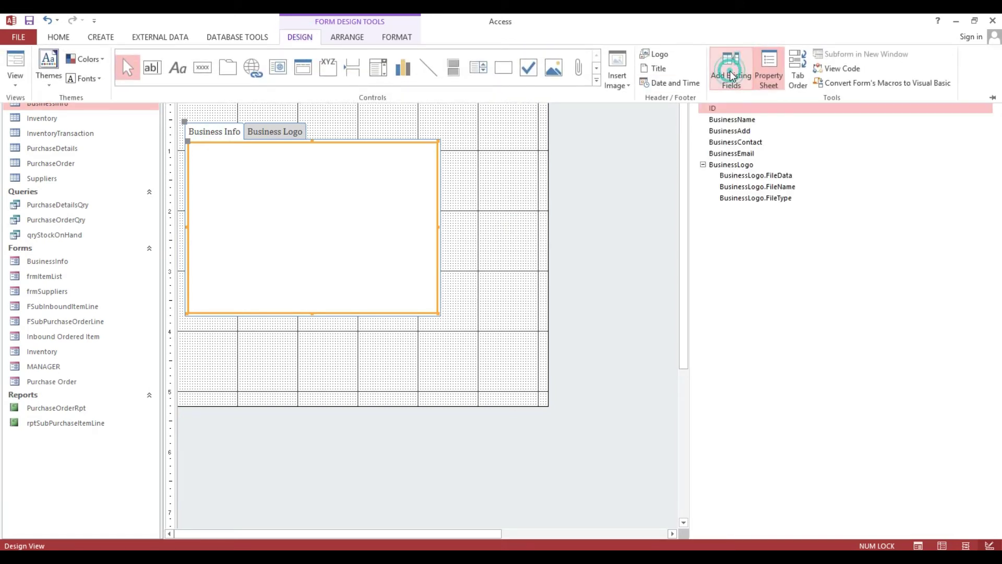
click(732, 119)
shift+click(736, 131)
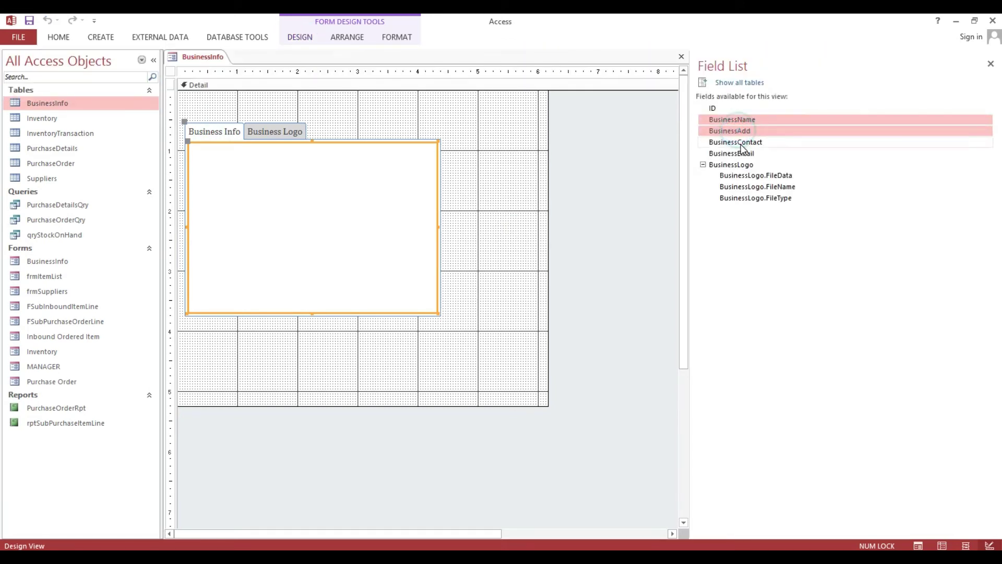
shift+click(740, 142)
shift+click(741, 154)
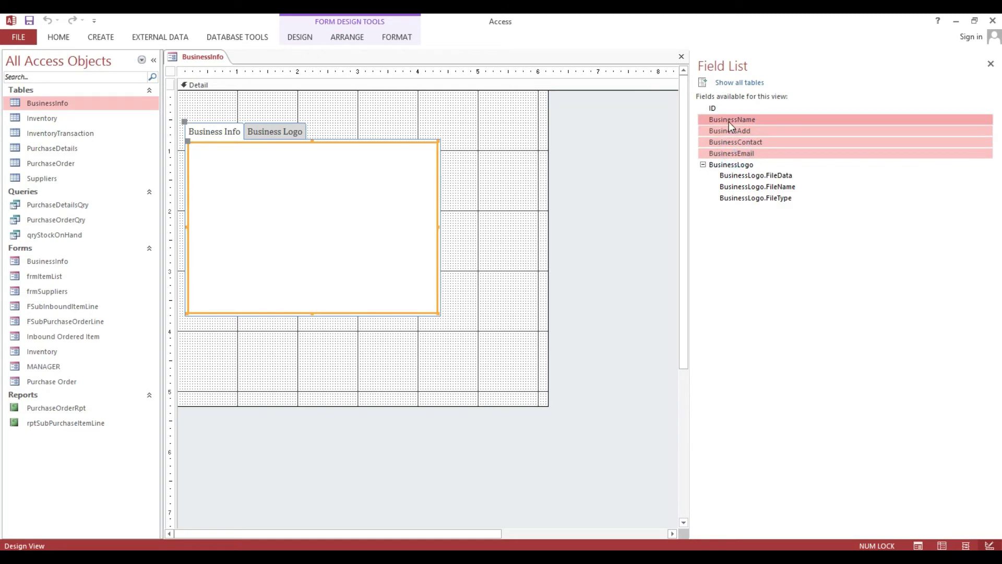
mouse_move(729, 119)
mouse_down()
mouse_move(240, 166)
mouse_move(252, 257)
mouse_up()
Arrange the four fields in a stacked layout near the page's top-left
drag(266, 172, 293, 177)
right_click(293, 177)
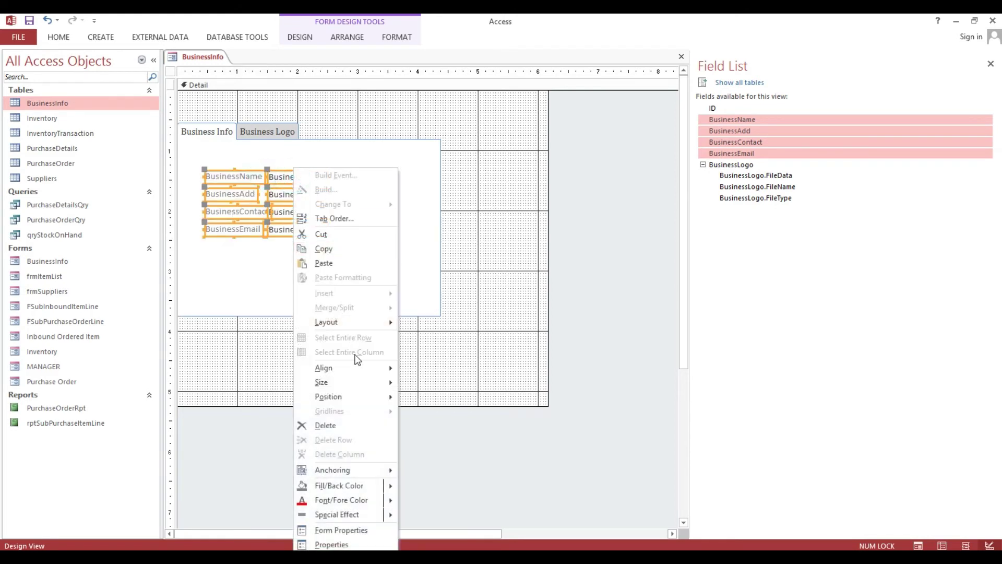
click(348, 324)
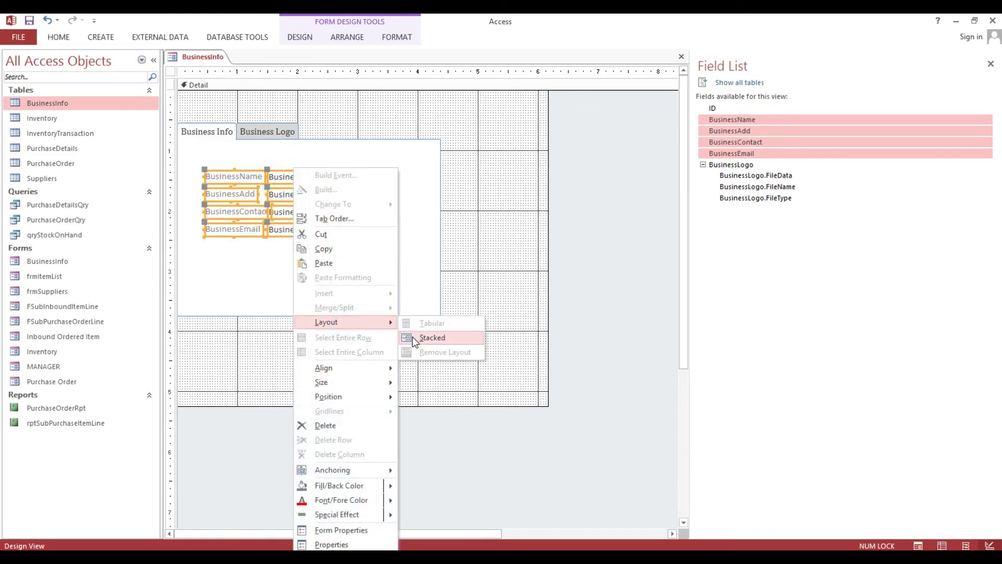
click(432, 338)
drag(195, 167, 180, 157)
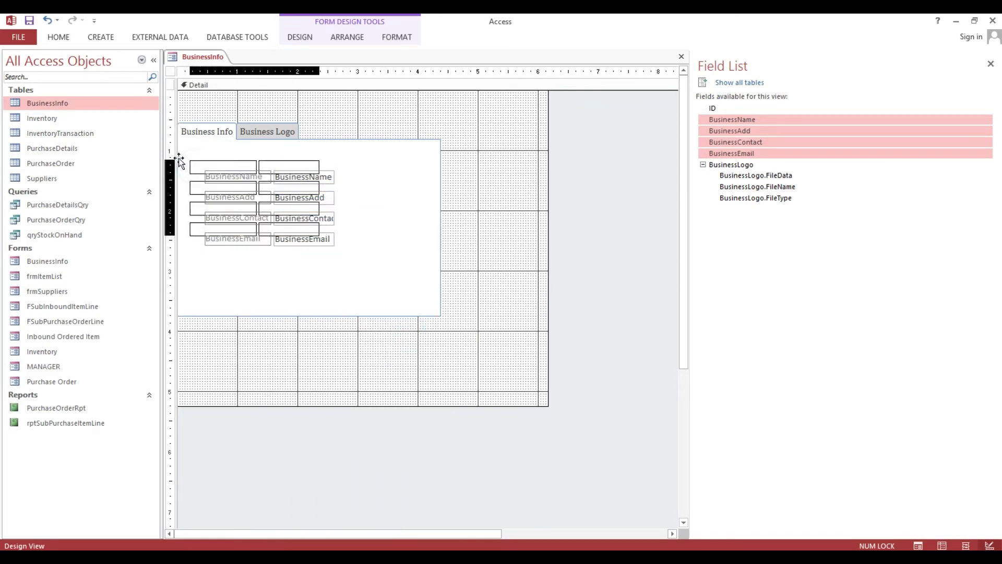
Apply Narrow control padding and widen the four text boxes
click(308, 37)
click(344, 39)
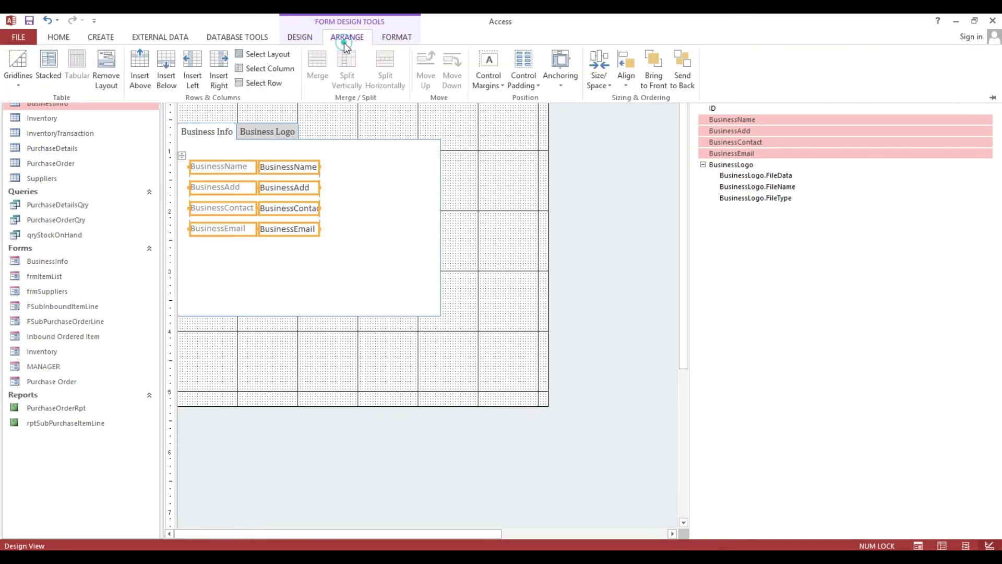
click(526, 80)
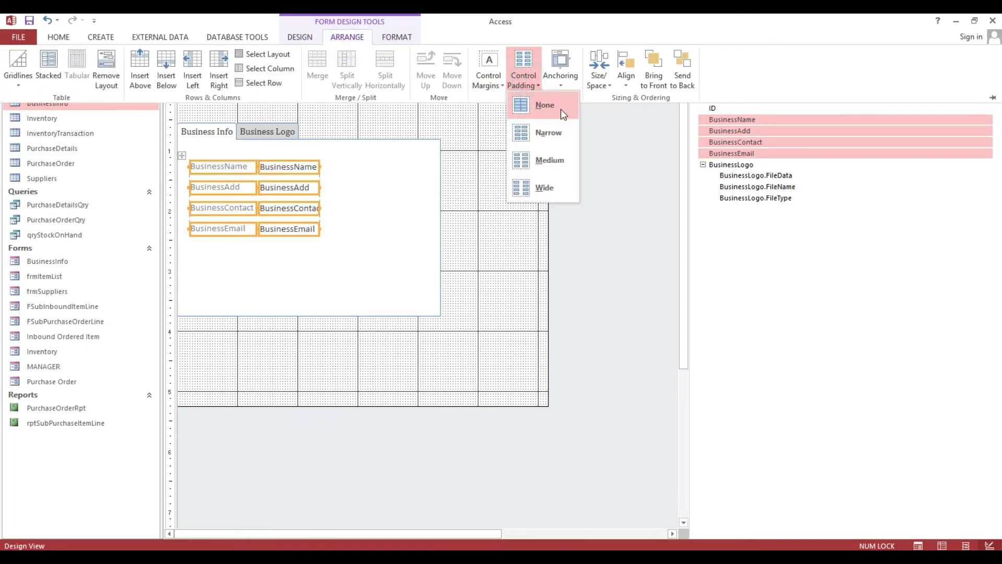
click(556, 142)
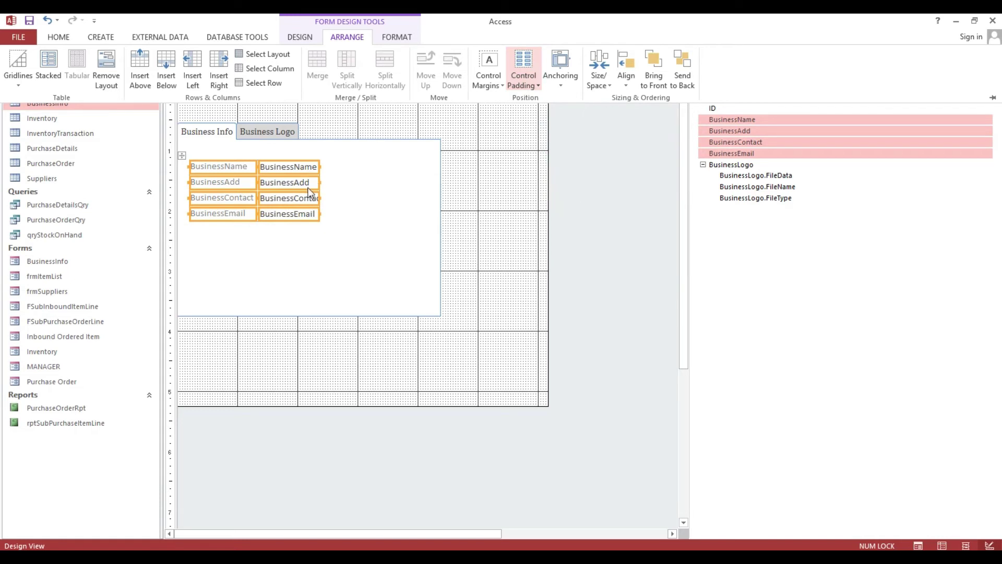
click(206, 247)
mouse_move(206, 246)
mouse_down()
mouse_move(287, 152)
mouse_move(280, 195)
mouse_up()
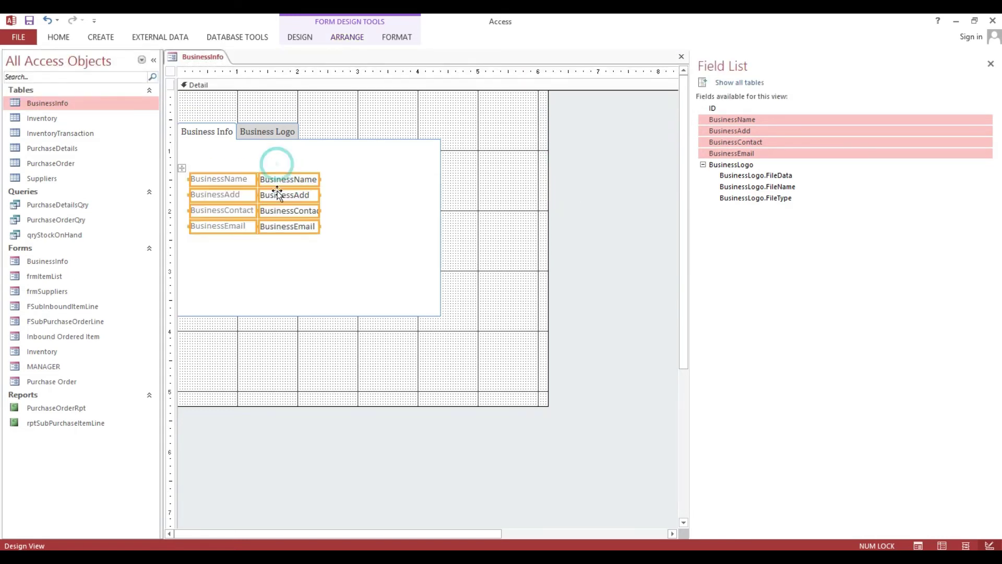
drag(275, 246, 299, 180)
key(shift+Right)
key(shift+Right)
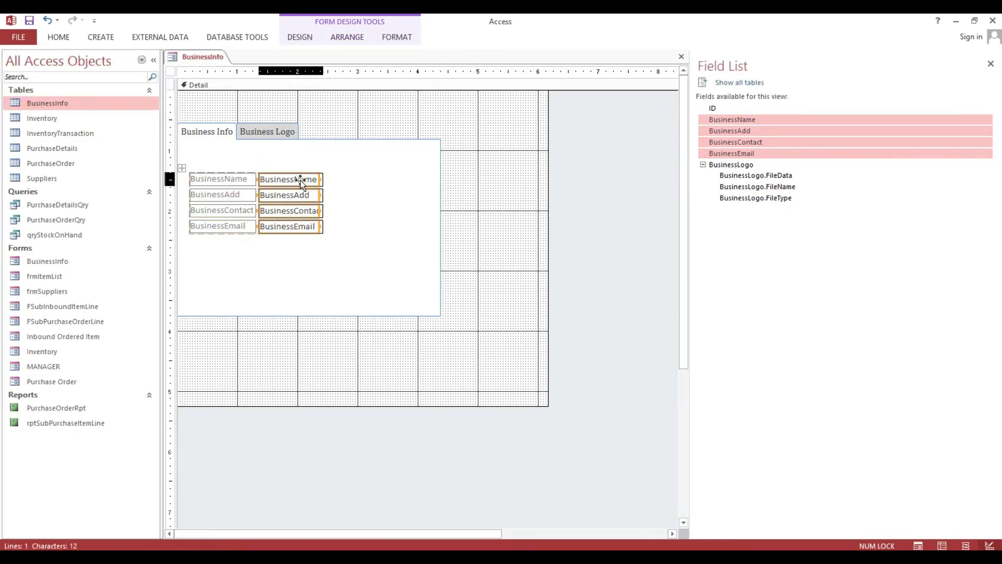
key(shift+Right)
key(shift+Right)
key(shift+Right)
key(shift+Right)
key(shift+Right)
key(shift+Right)
key(shift+Right)
key(shift+Right)
key(shift+Right)
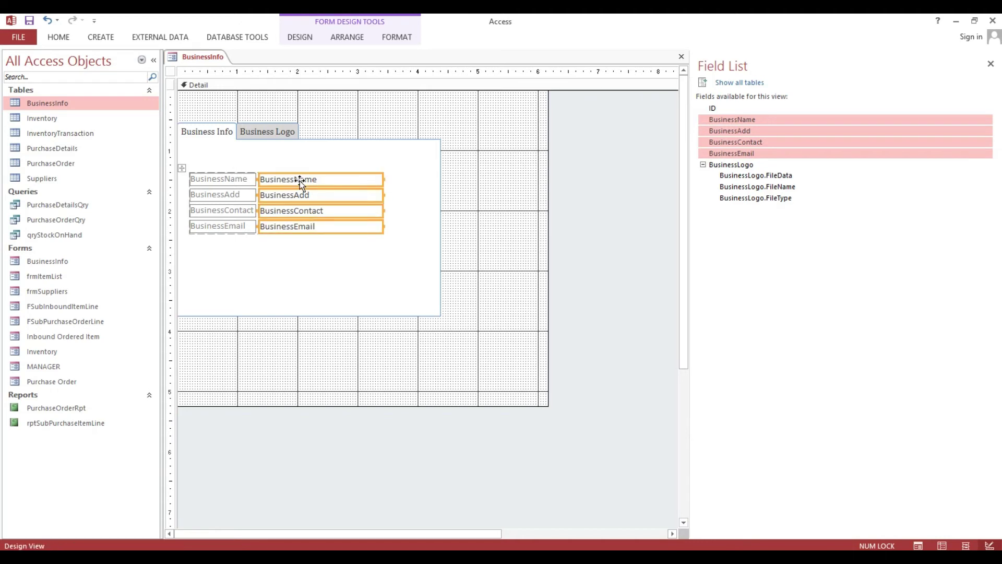
Change the stacked layout's control padding to Medium
click(182, 168)
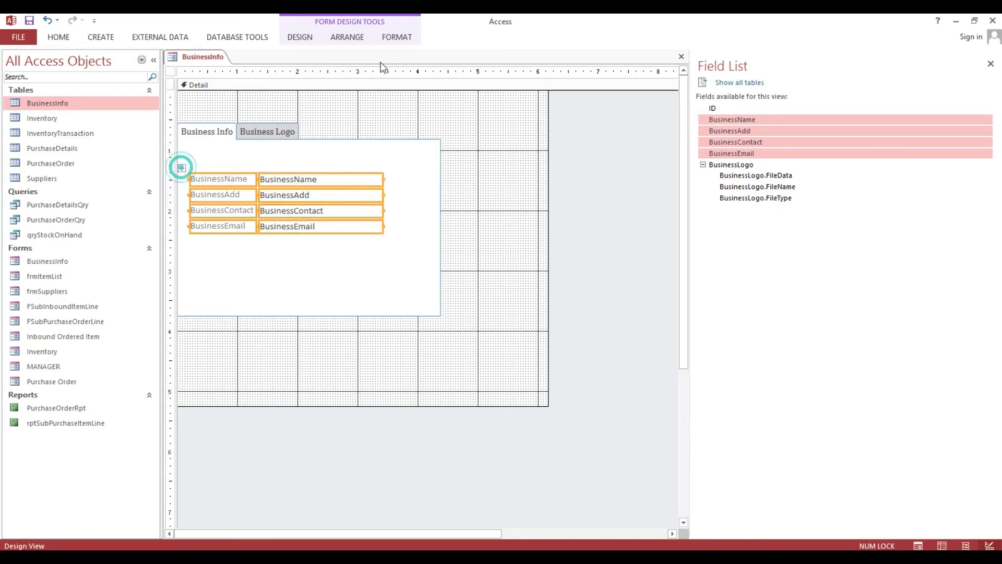
click(347, 37)
click(523, 78)
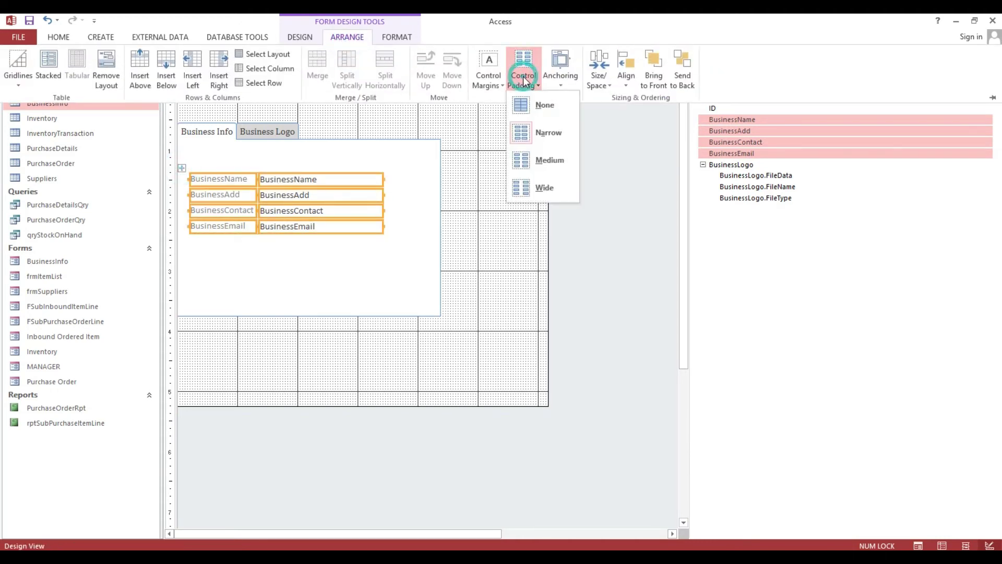
click(538, 160)
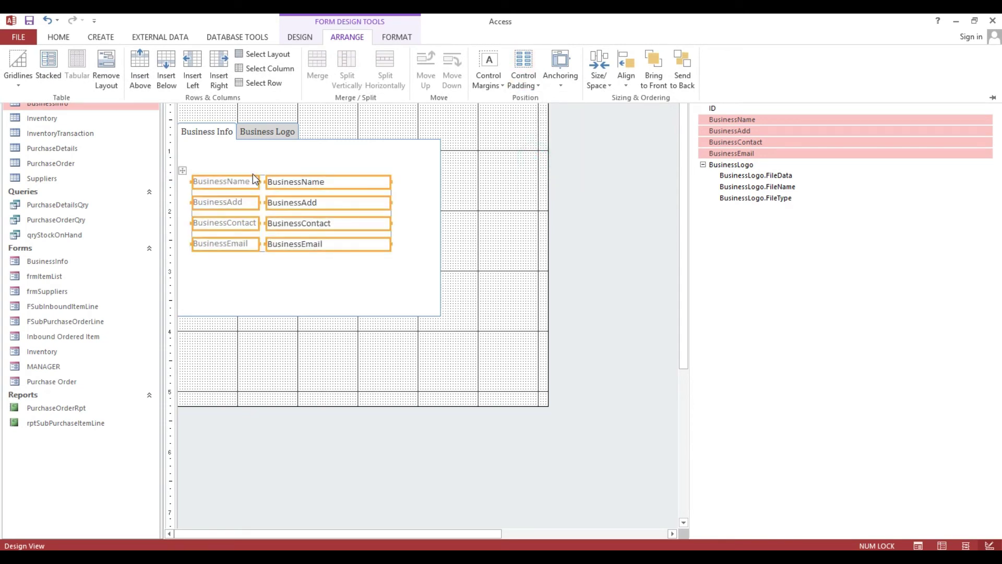
click(257, 141)
click(218, 244)
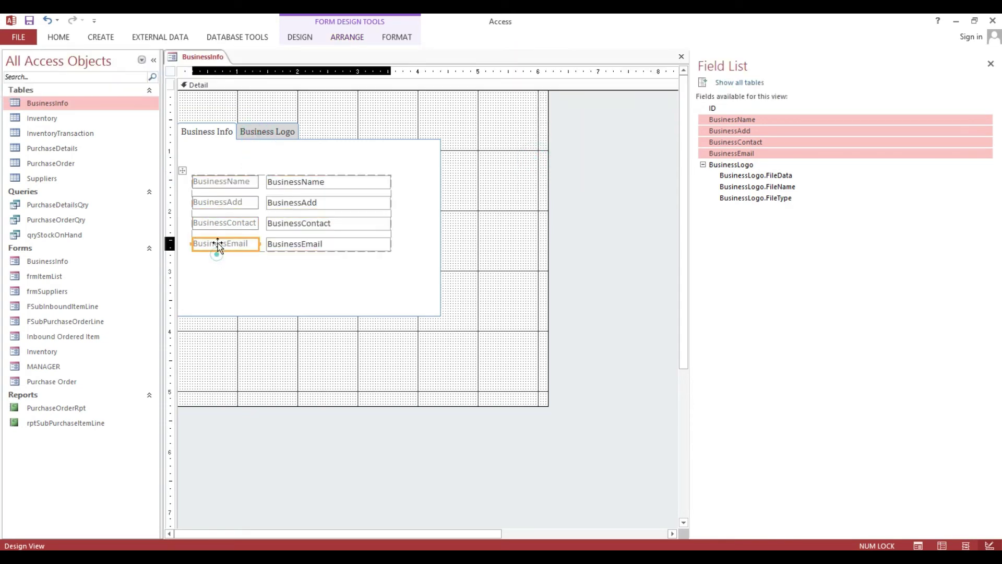
Change the BusinessName label caption to 'Business Name' in the Property Sheet
mouse_move(218, 244)
mouse_down()
mouse_move(210, 275)
mouse_move(217, 180)
mouse_up()
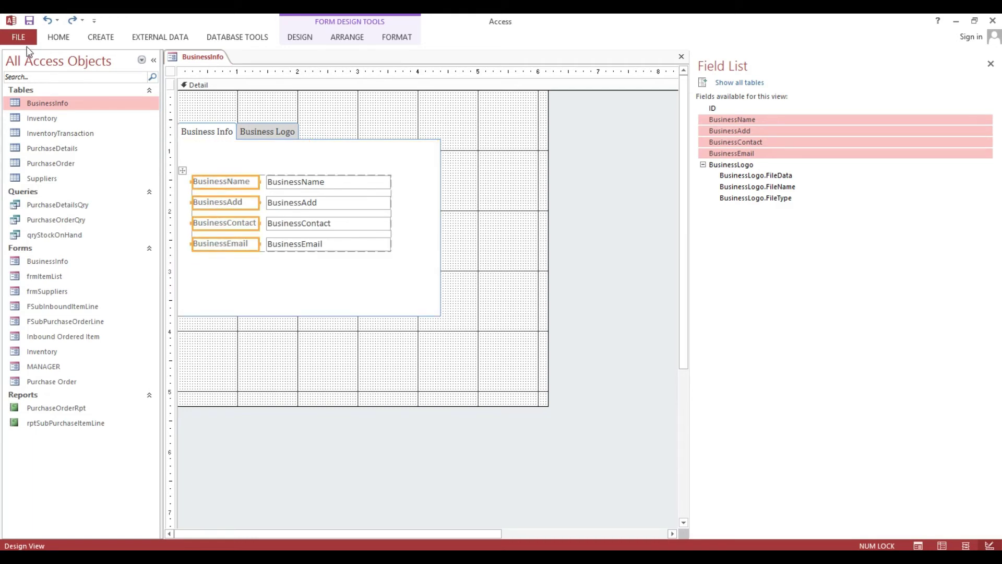
click(230, 182)
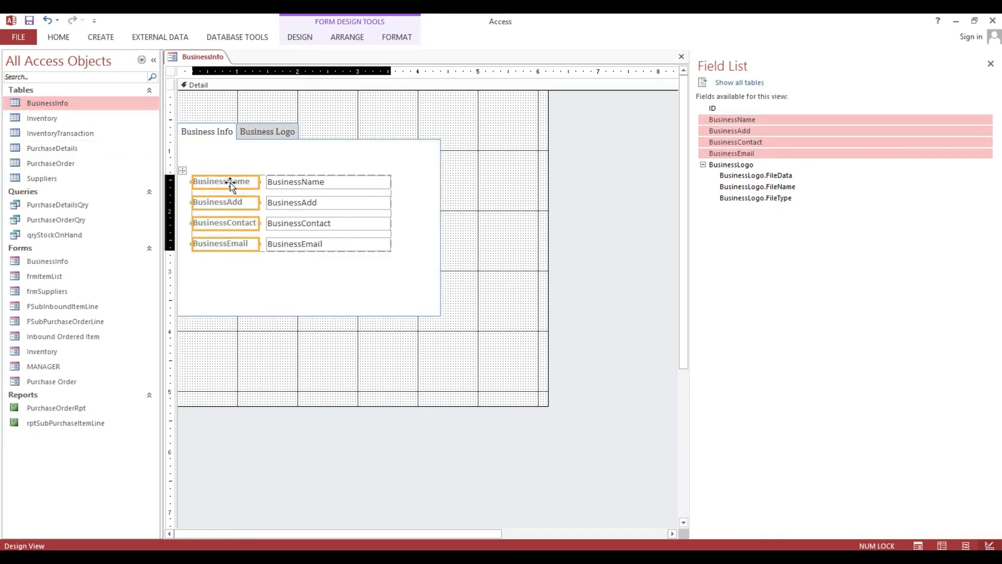
click(234, 279)
click(203, 181)
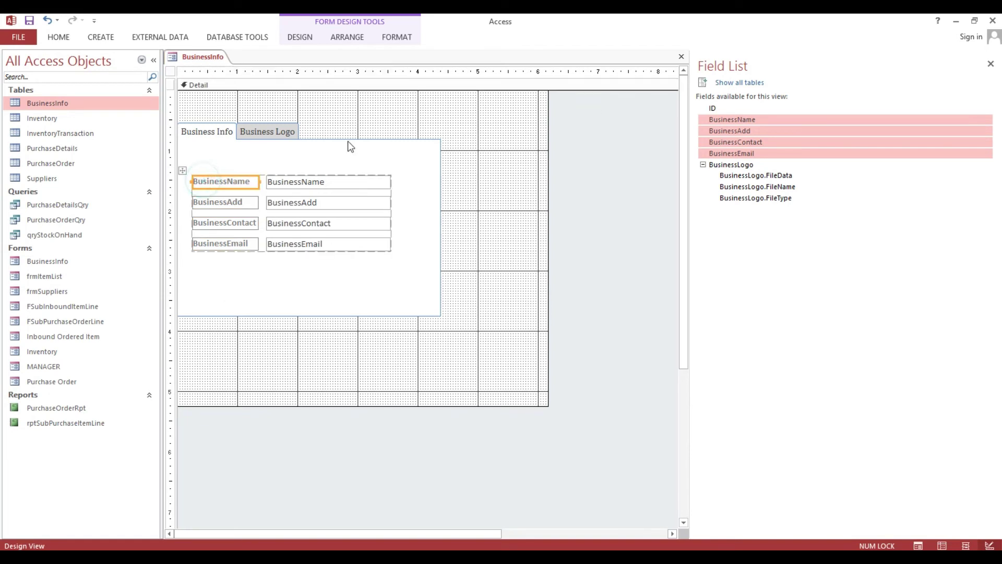
double_click(171, 71)
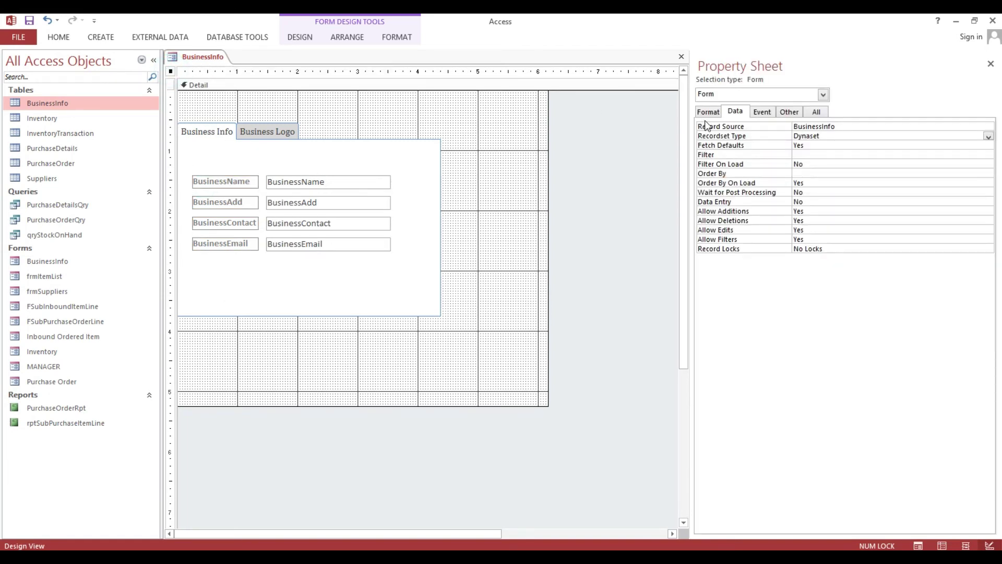
click(212, 186)
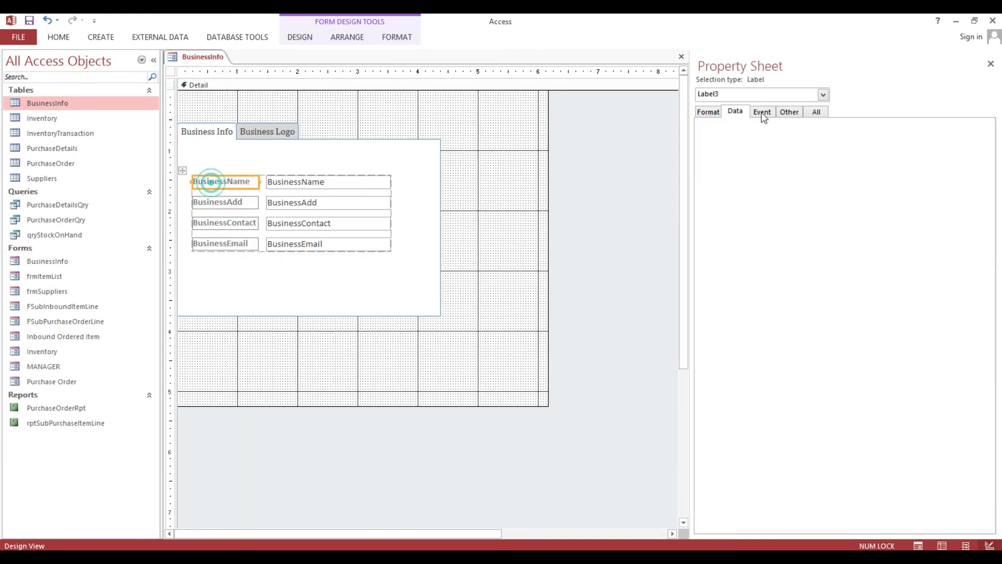
click(708, 111)
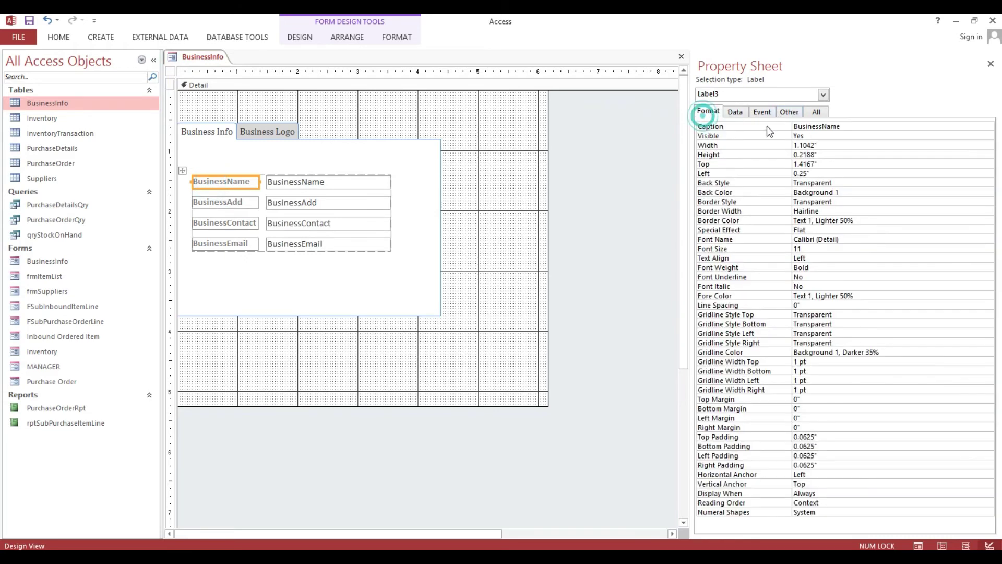
click(823, 128)
Caption the BusinessAdd label 'Business Add' and widen all four labels
click(243, 202)
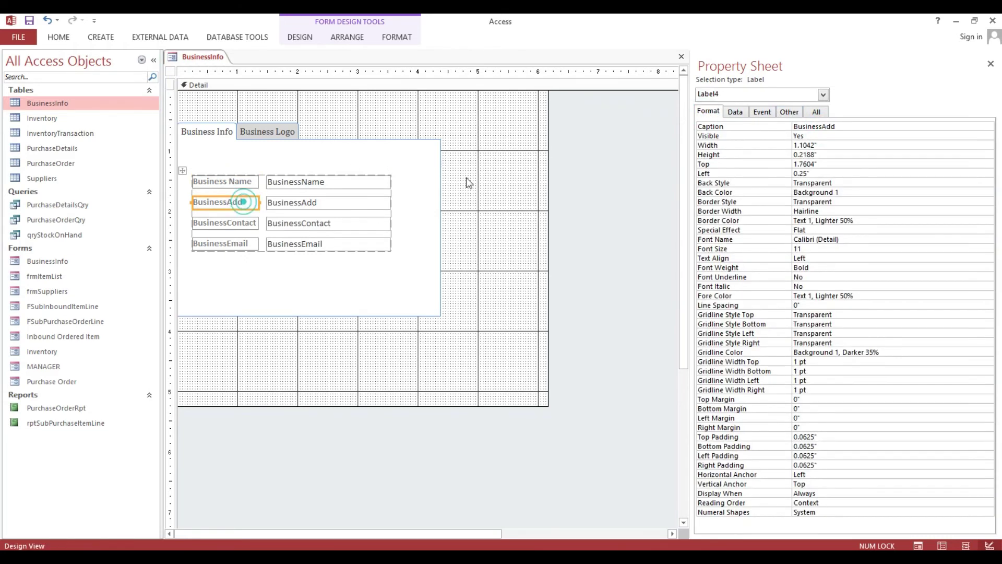
click(821, 127)
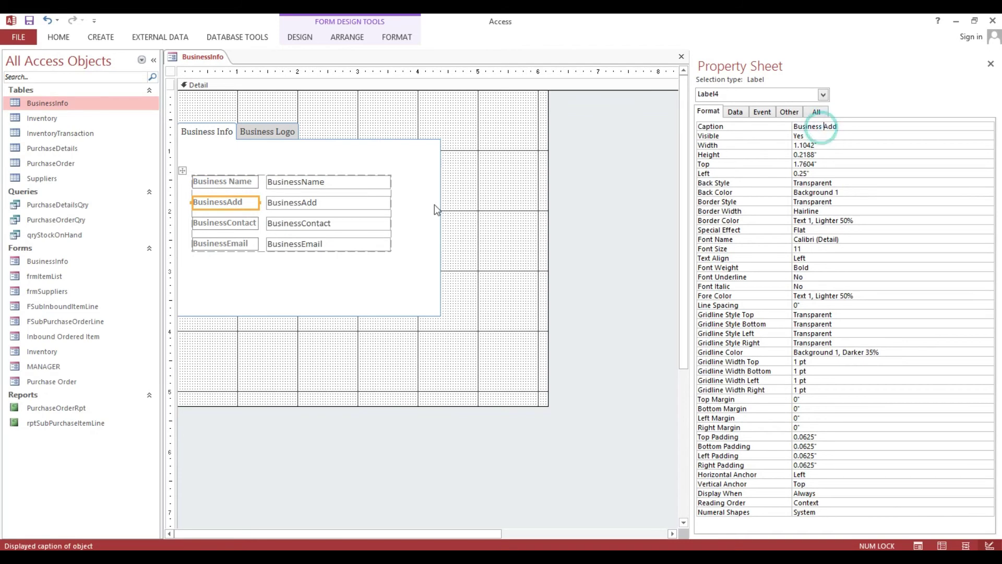
click(236, 223)
drag(235, 283, 249, 174)
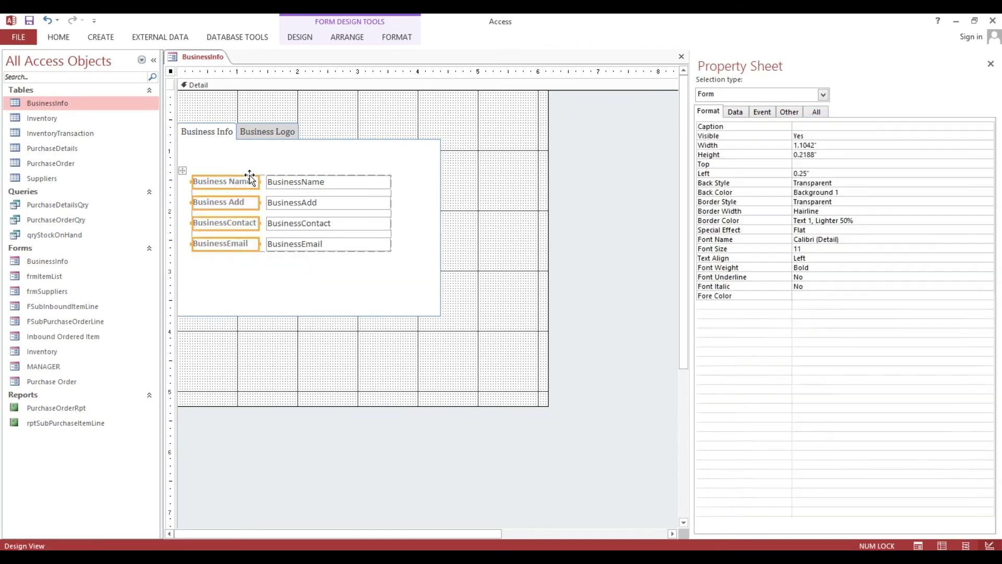
key(shift+Right)
key(shift+Right)
key(shift+Right)
key(shift+Right)
key(shift+Right)
key(shift+Right)
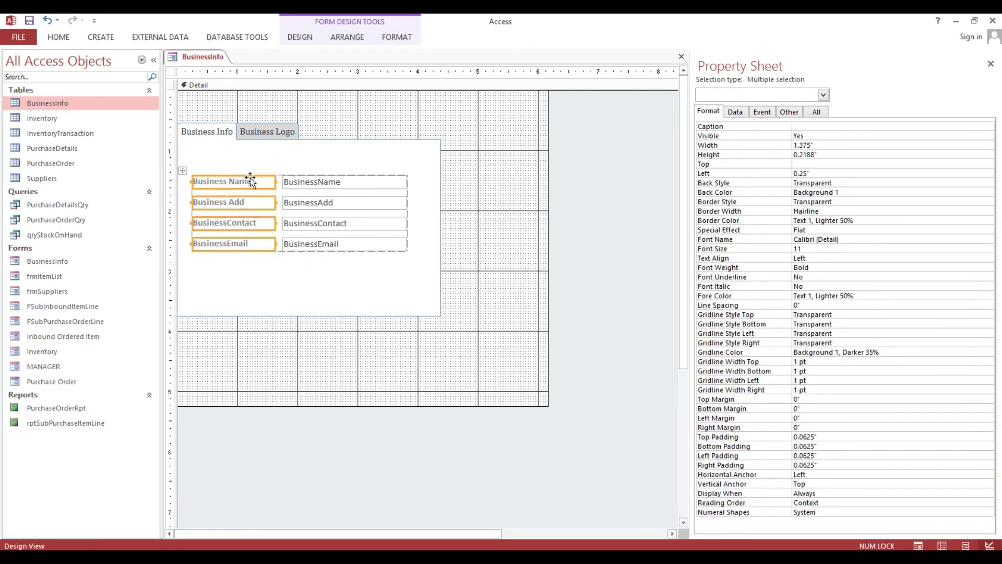
click(226, 282)
Caption the remaining labels 'Business Contact' and 'Business Email', fixing a misplaced space
click(228, 224)
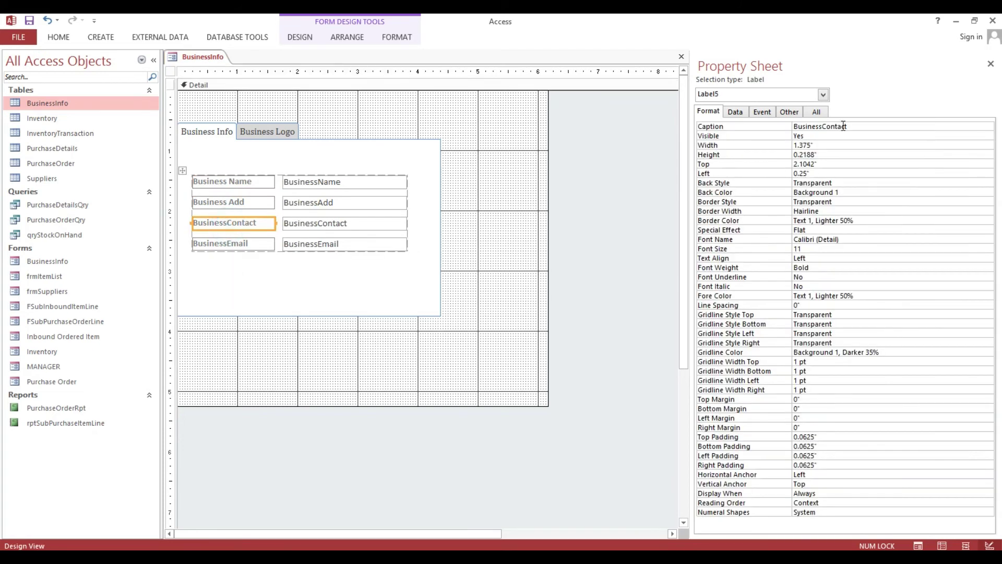
click(823, 125)
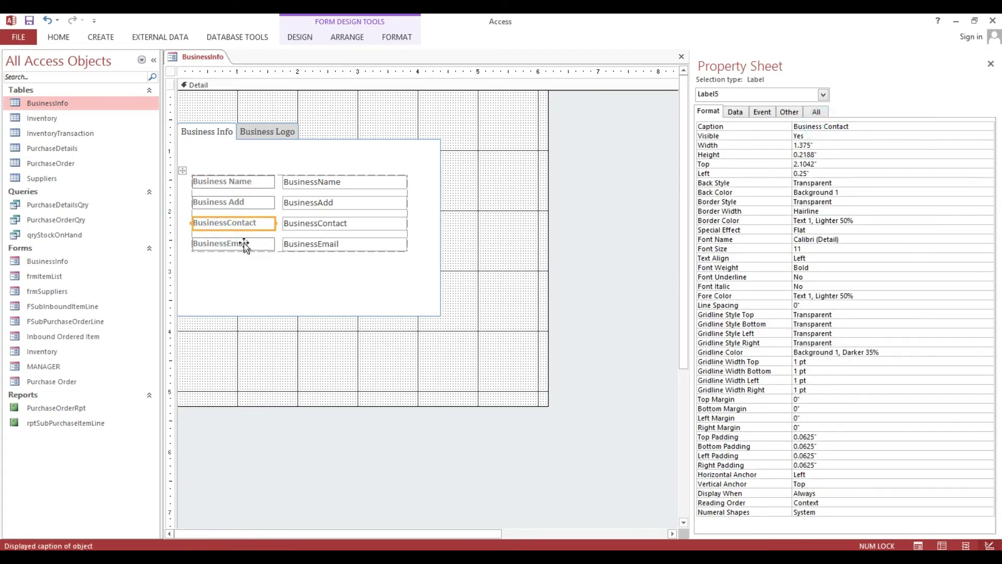
click(244, 244)
click(819, 126)
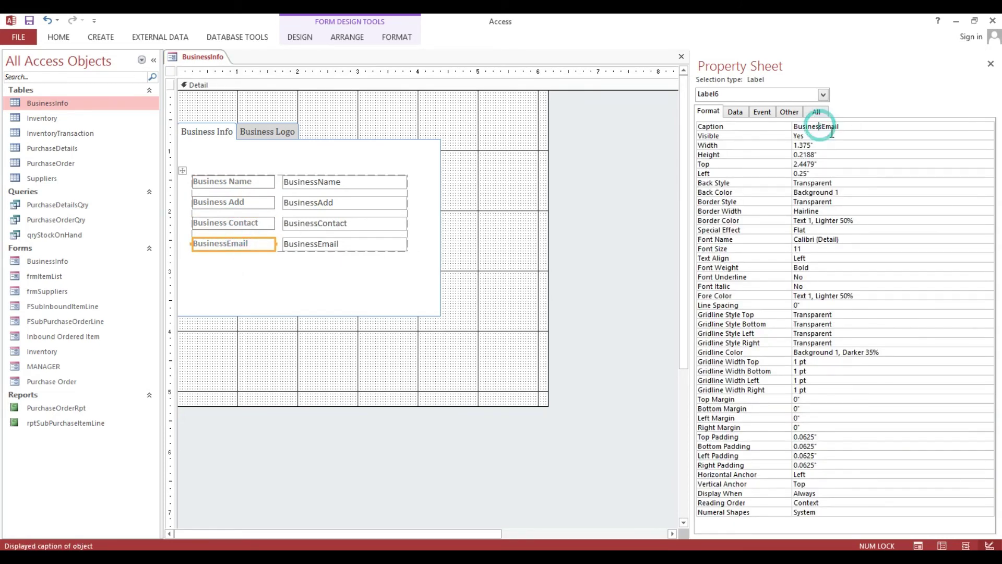
click(880, 156)
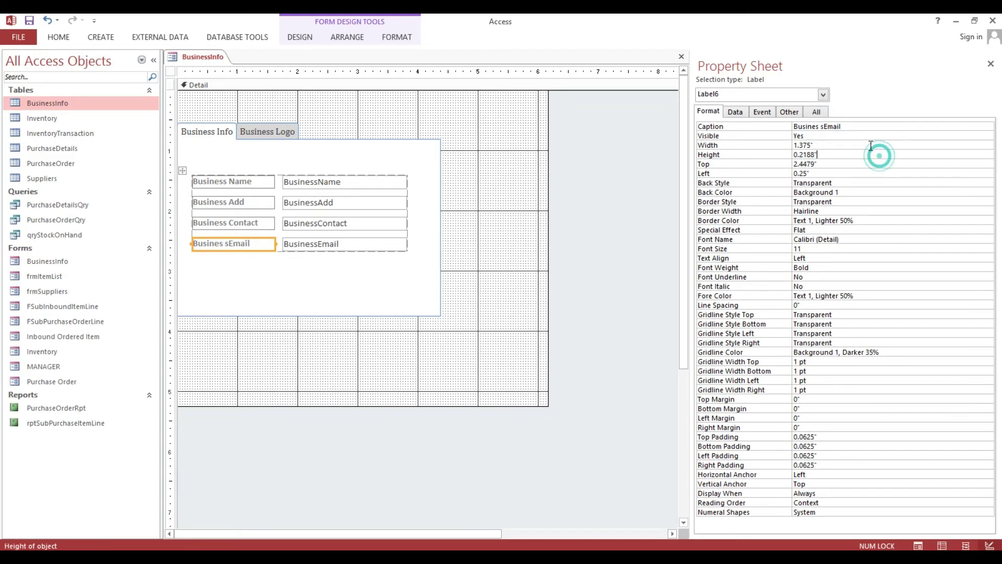
click(825, 126)
key(BackSpace)
text(s)
click(472, 217)
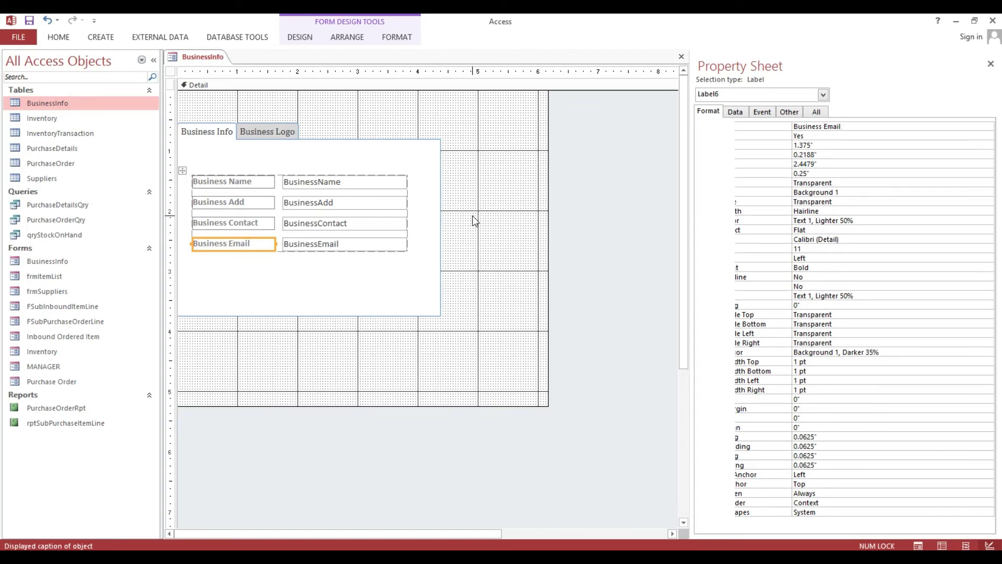
Switch the tab control to the Business Logo page and reselect the form
click(254, 135)
click(254, 134)
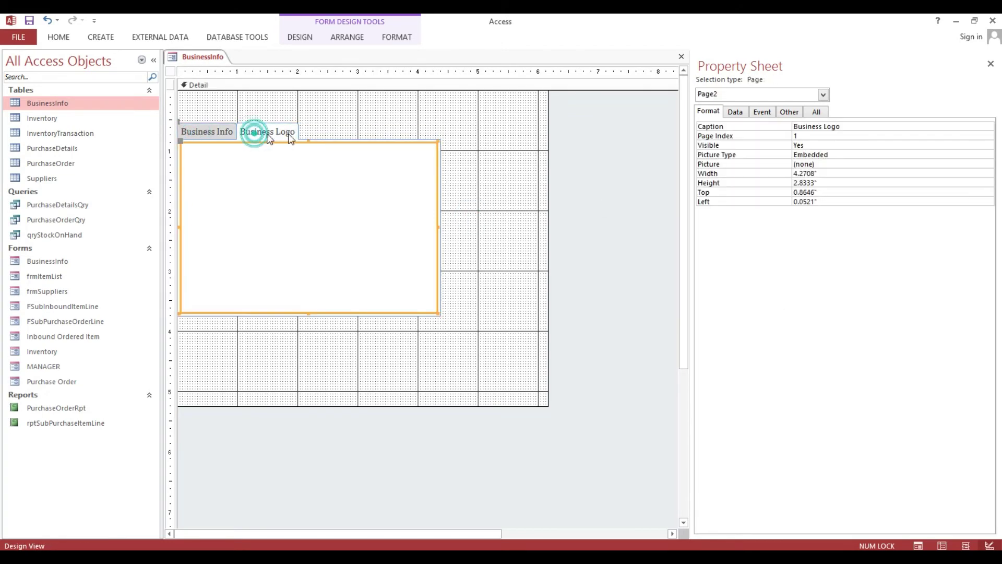
click(734, 112)
click(761, 112)
click(170, 74)
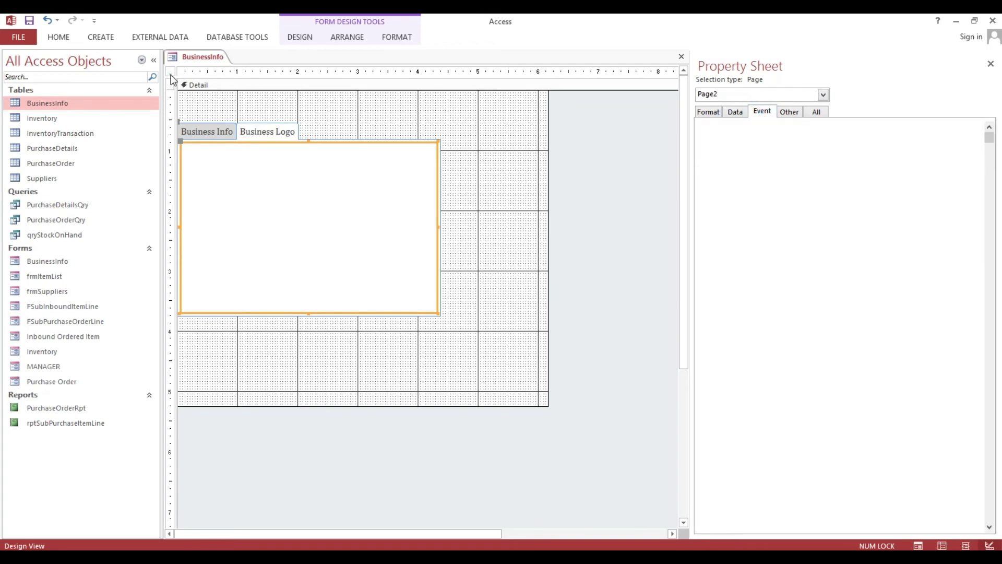
click(171, 74)
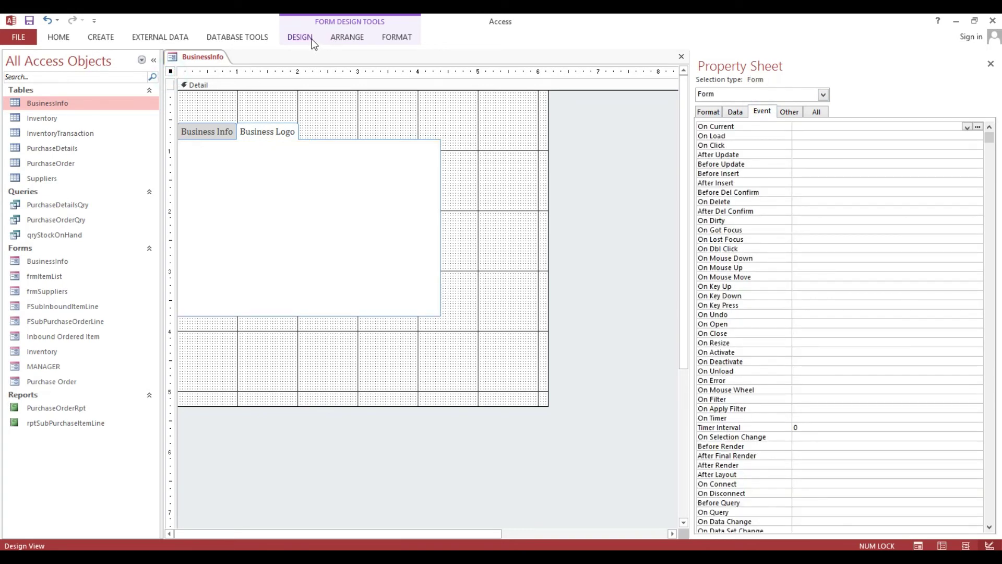
Add the BusinessLogo attachment field to the Business Logo page and delete its label
click(300, 37)
click(731, 67)
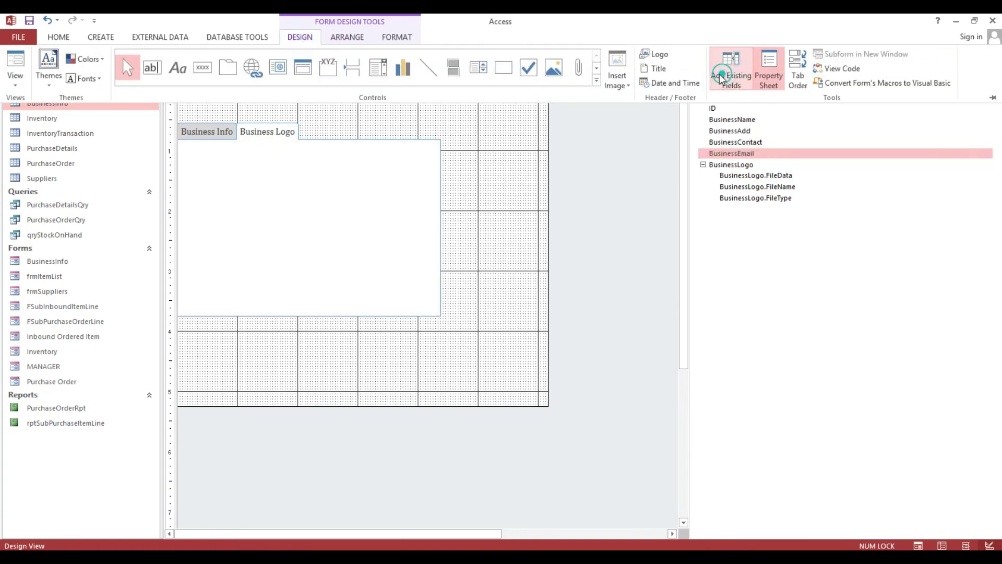
drag(730, 165, 271, 174)
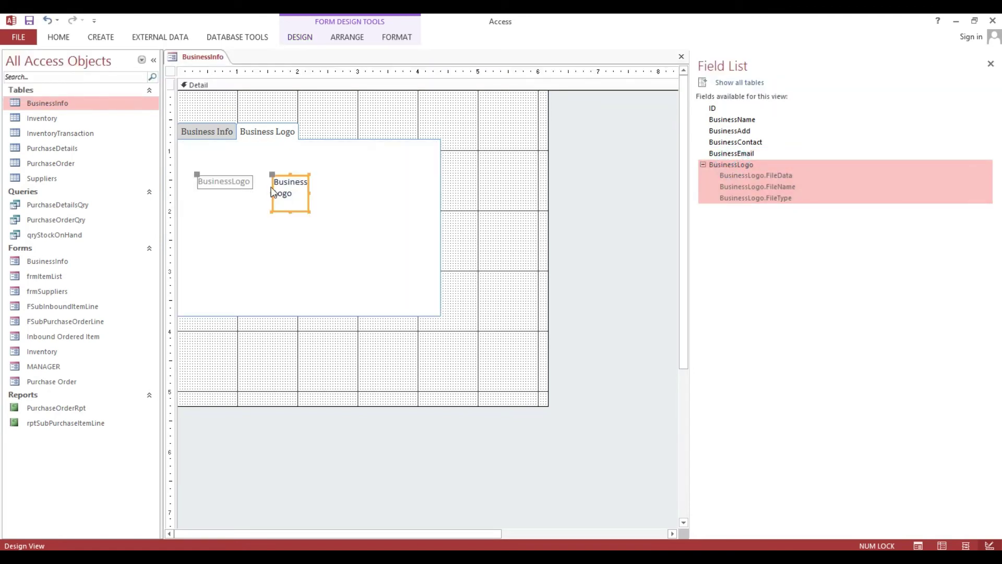
click(278, 186)
click(217, 182)
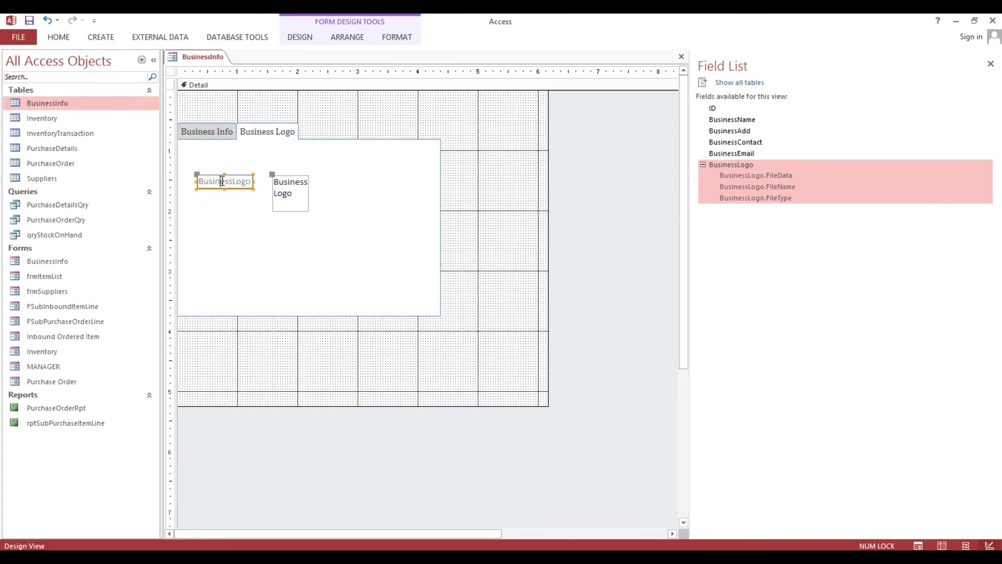
click(219, 181)
click(224, 177)
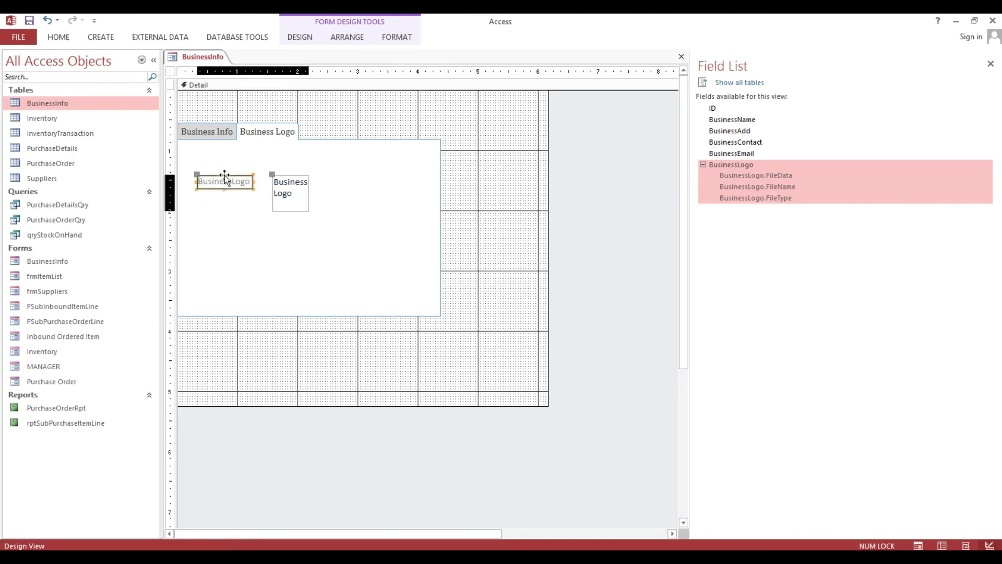
key(Delete)
Enlarge and reposition the logo box, centre its contents, and open Form View
mouse_move(298, 188)
mouse_down()
mouse_move(255, 180)
mouse_move(338, 236)
mouse_up()
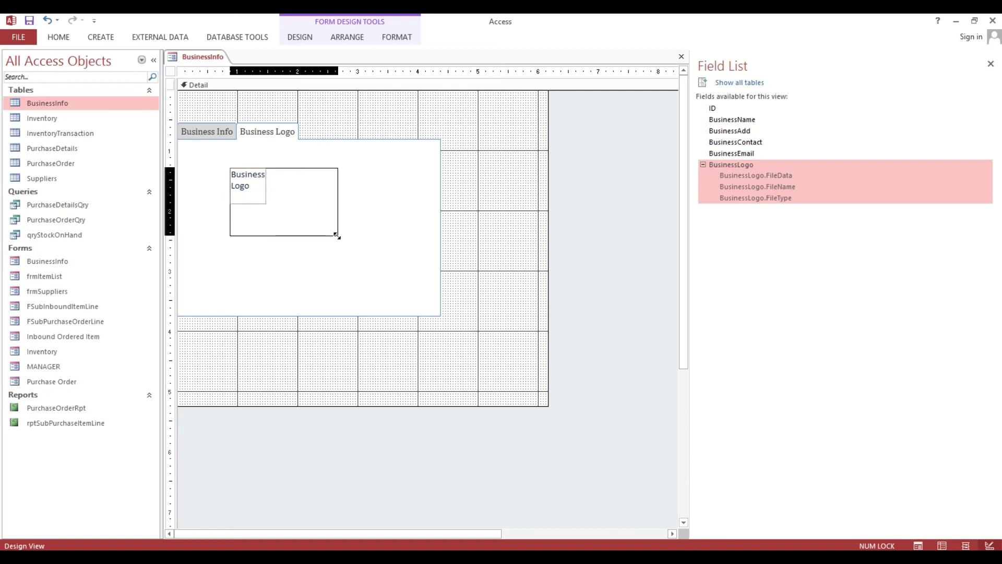
click(60, 38)
click(622, 79)
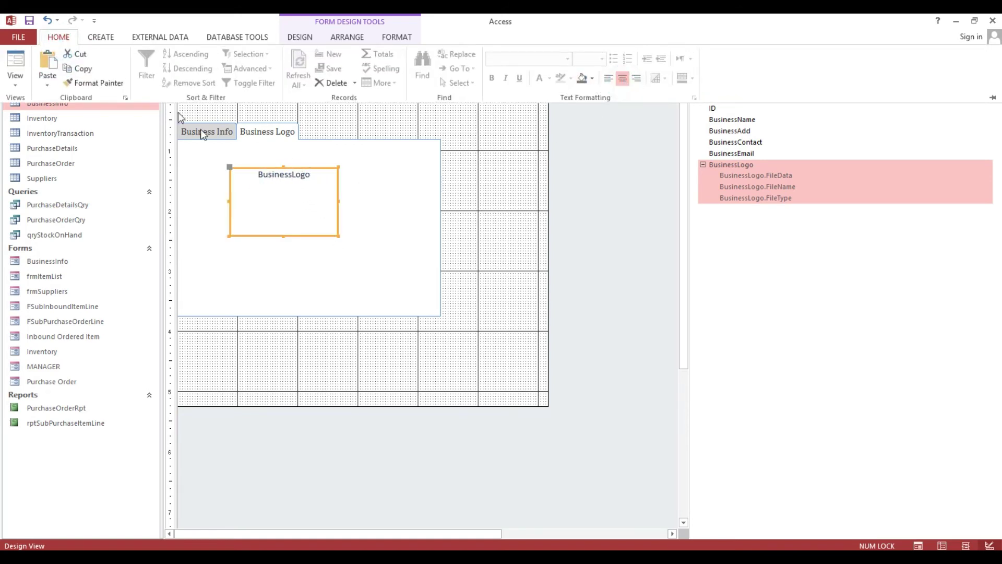
click(15, 61)
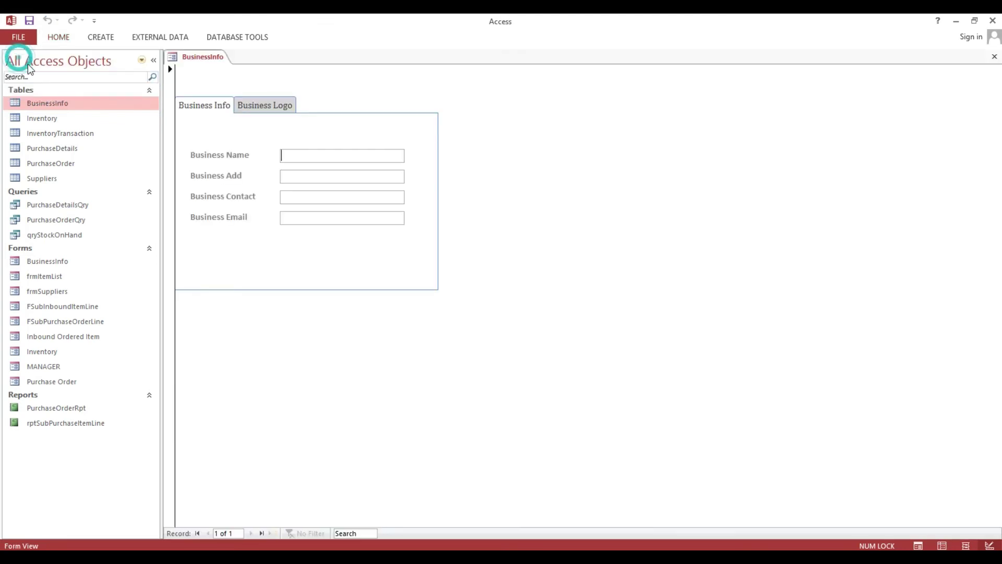
Inspect the empty logo attachment box on the Business Logo tab, then return to Design View
click(253, 106)
click(212, 106)
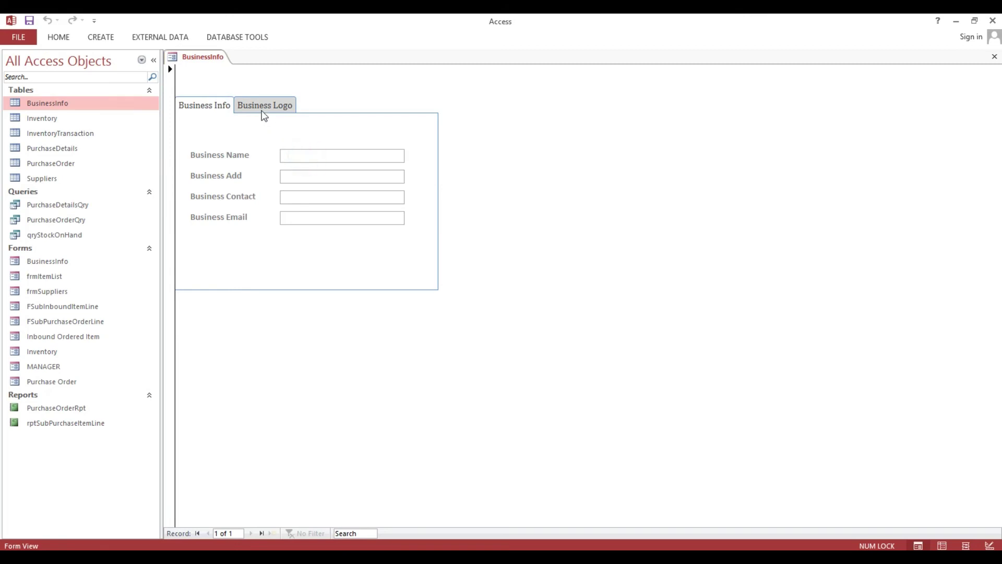
click(263, 107)
right_click(369, 140)
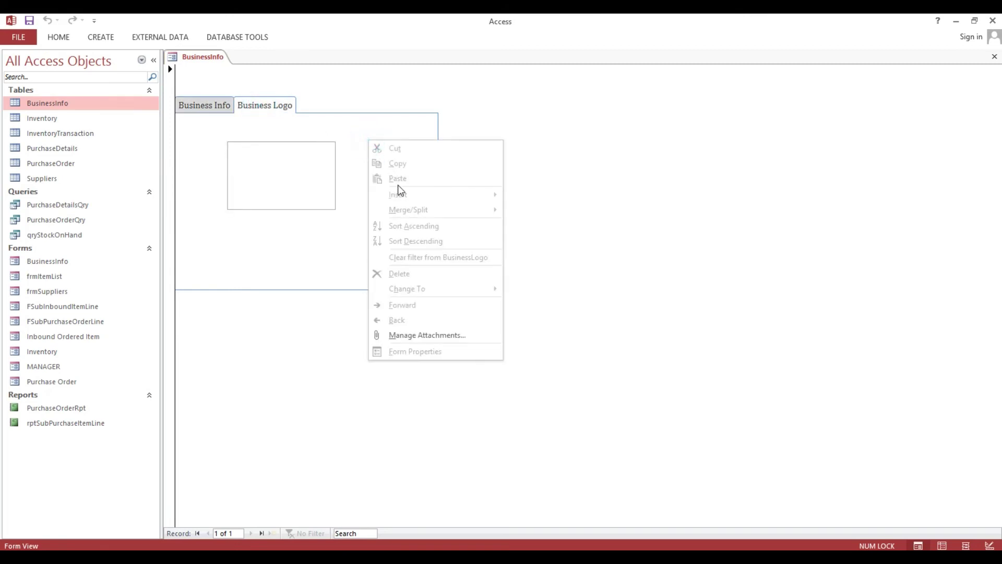
right_click(392, 87)
click(417, 119)
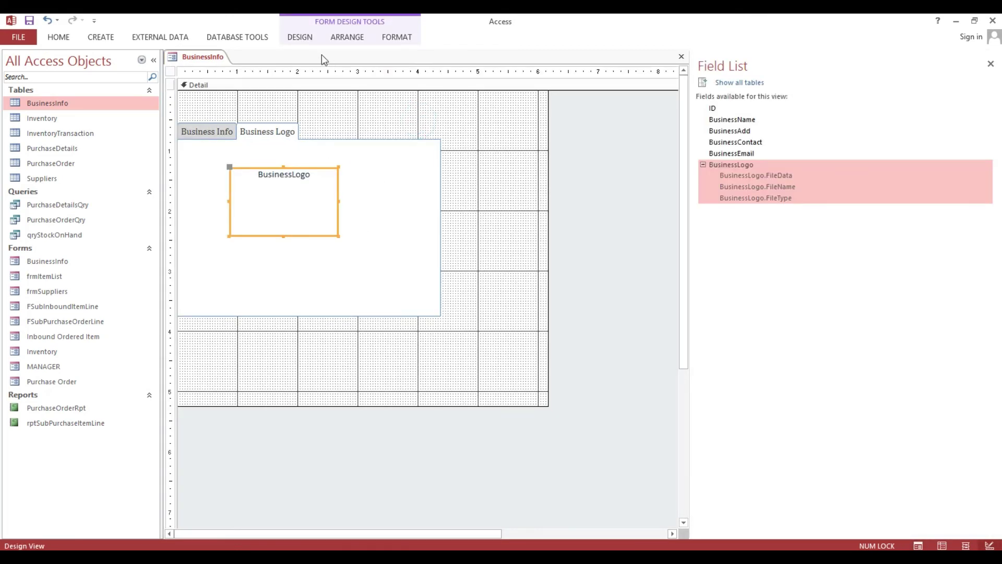
Draw a button below the logo box, skip its wizard, and caption it 'Upload Logo'
click(330, 249)
click(302, 39)
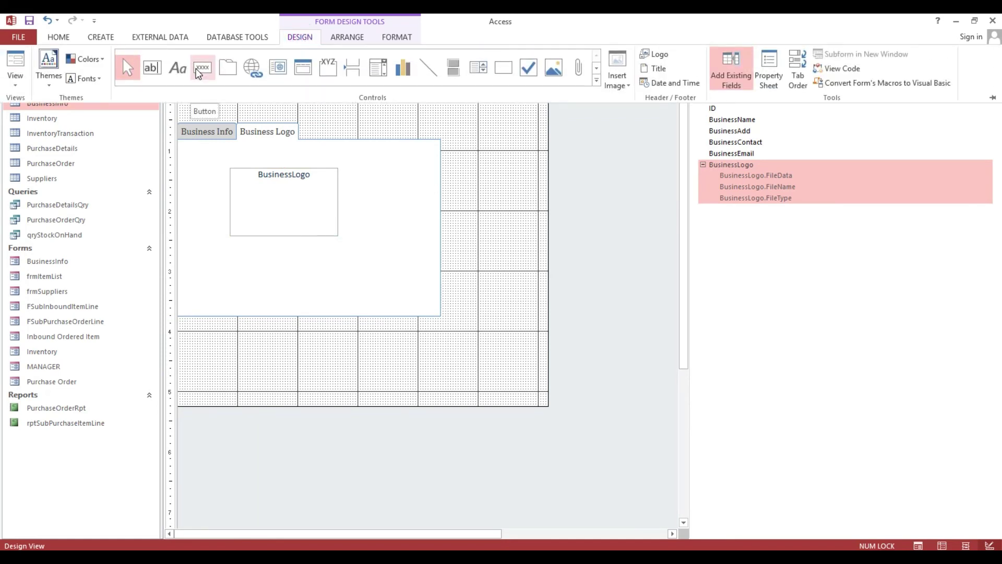
click(199, 73)
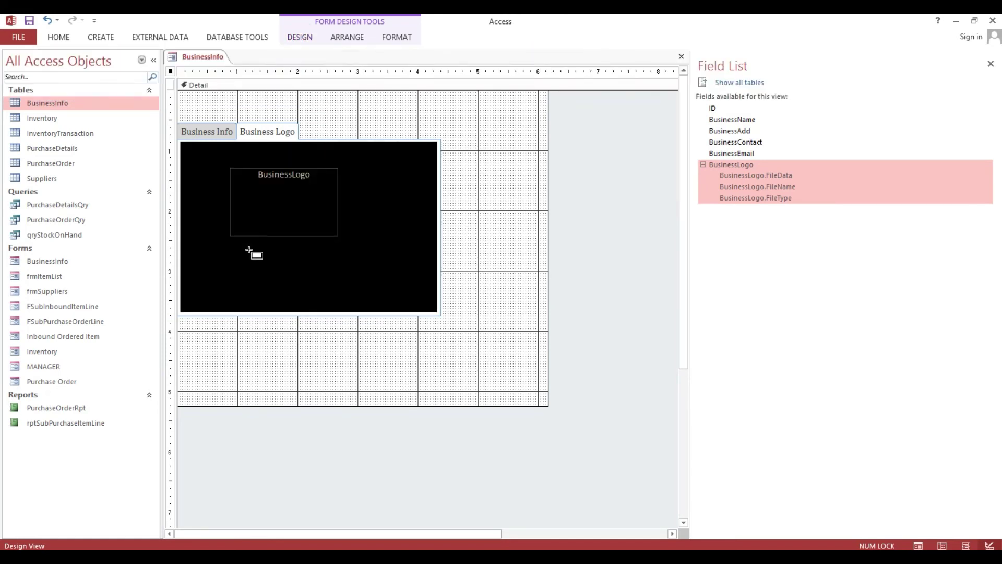
drag(249, 250, 313, 266)
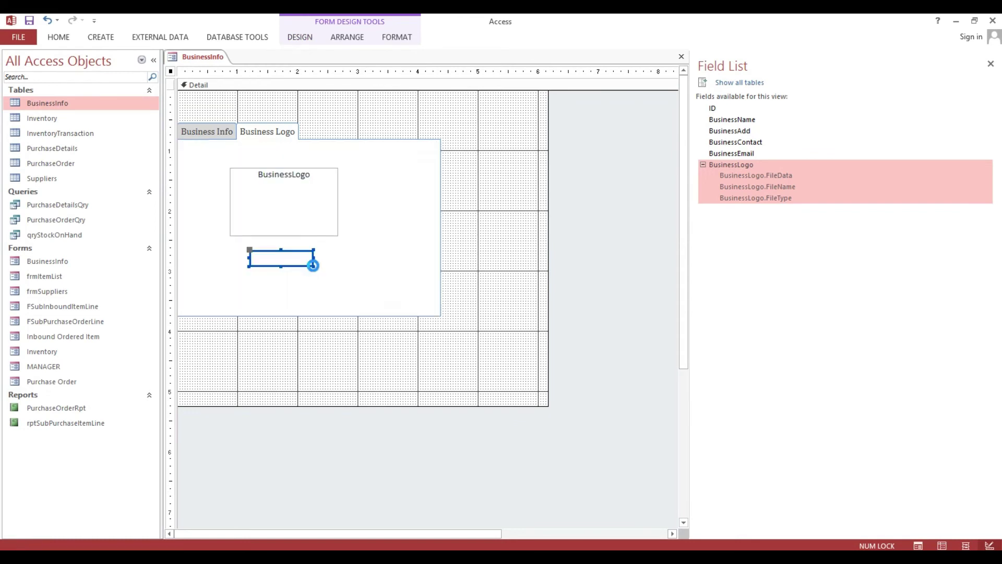
click(475, 309)
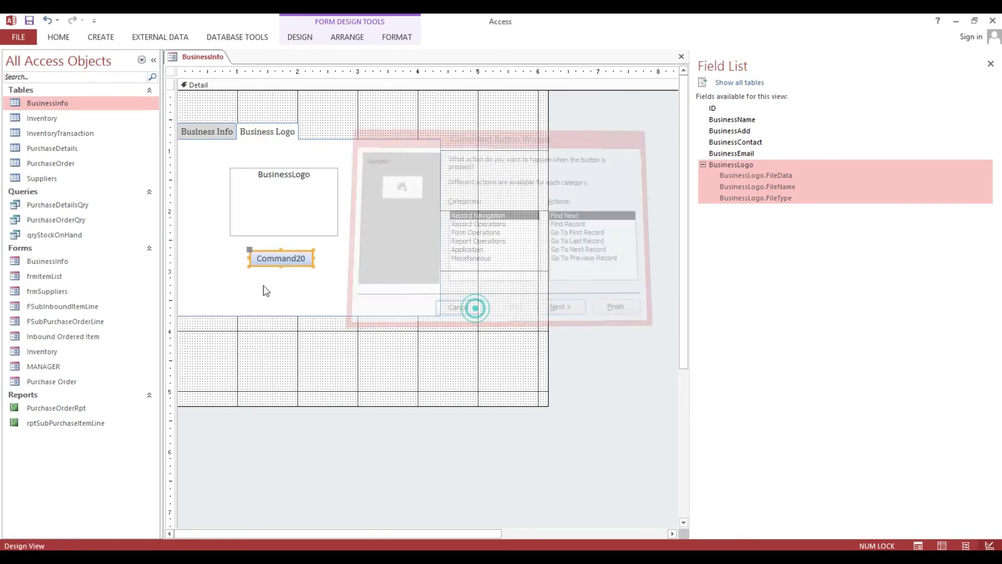
double_click(260, 257)
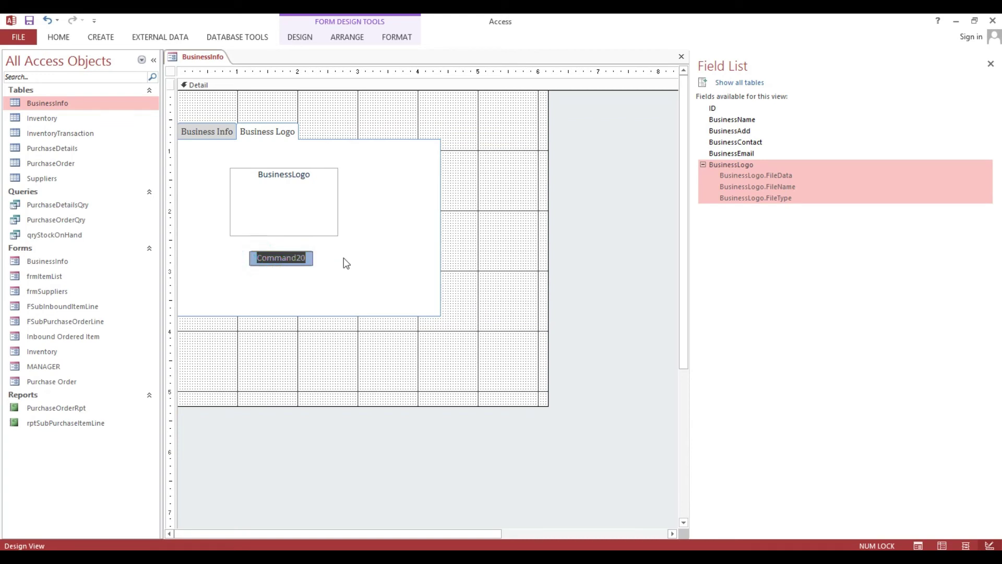
text(Uplo)
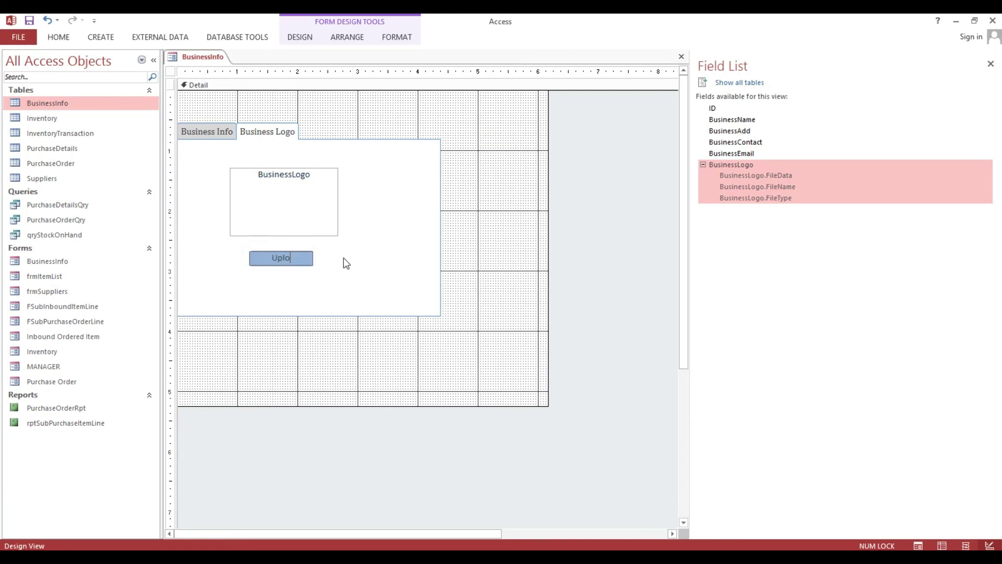
text(ad Logo)
click(485, 231)
click(277, 258)
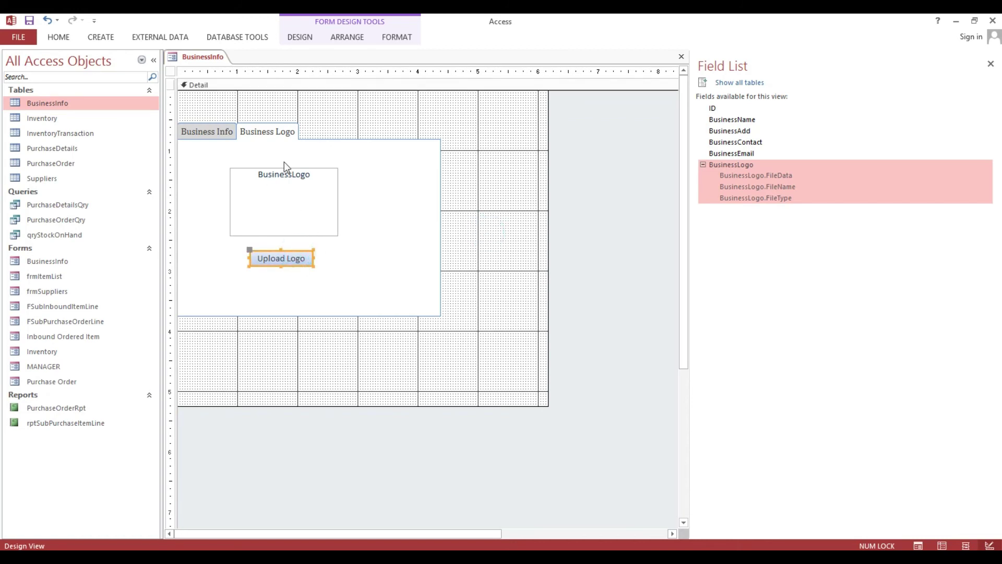
double_click(172, 73)
Create an embedded Macro Builder macro for the Upload Logo button's On Click event
click(295, 264)
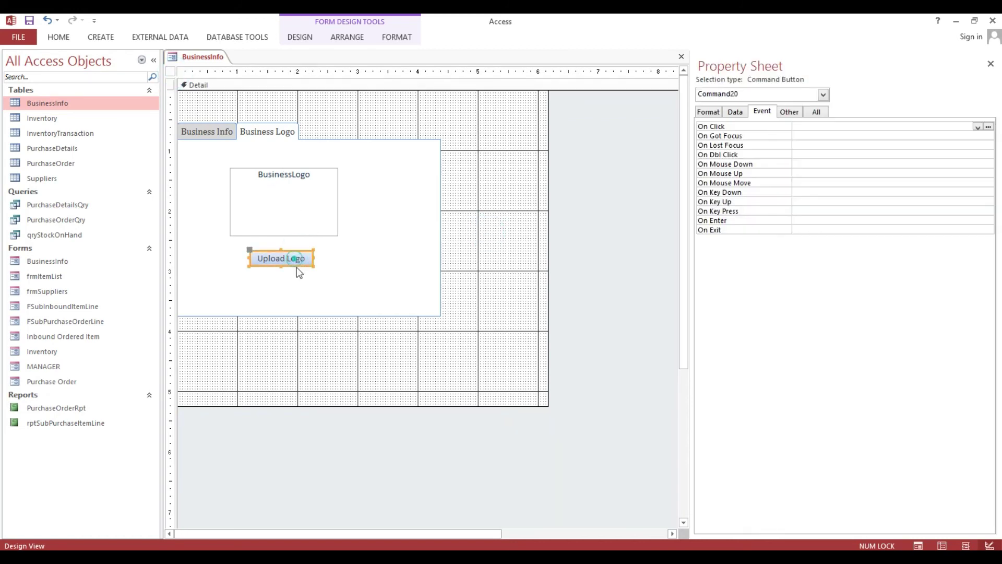
click(803, 126)
click(988, 127)
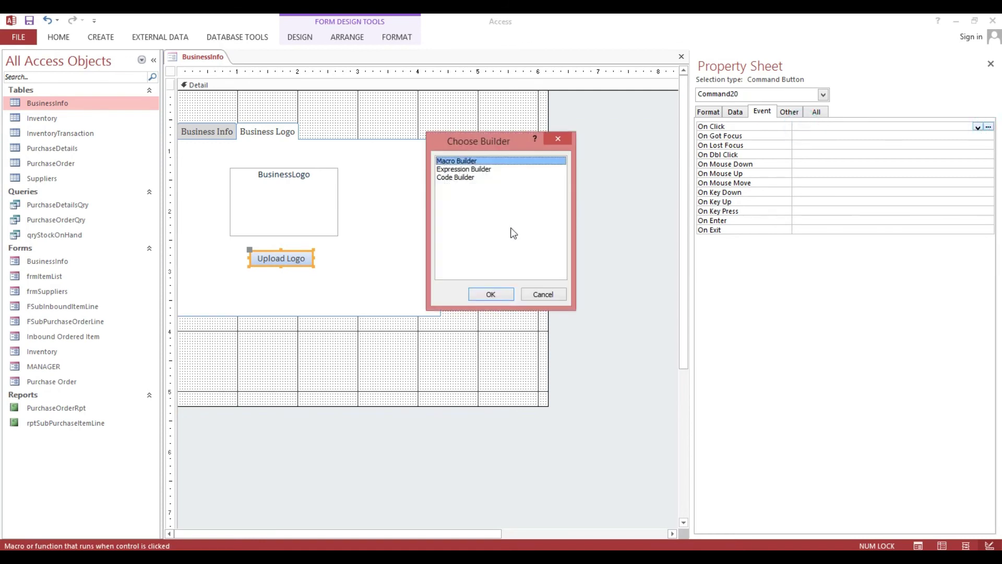
click(495, 296)
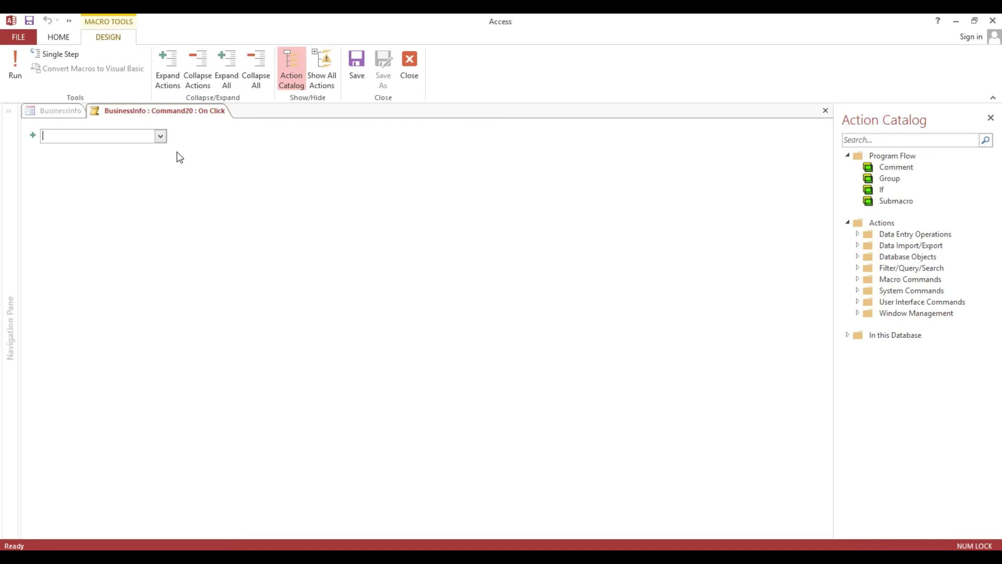
Add a GoToControl action with Control Name BusinessLogo
text(GoToControl)
key(Return)
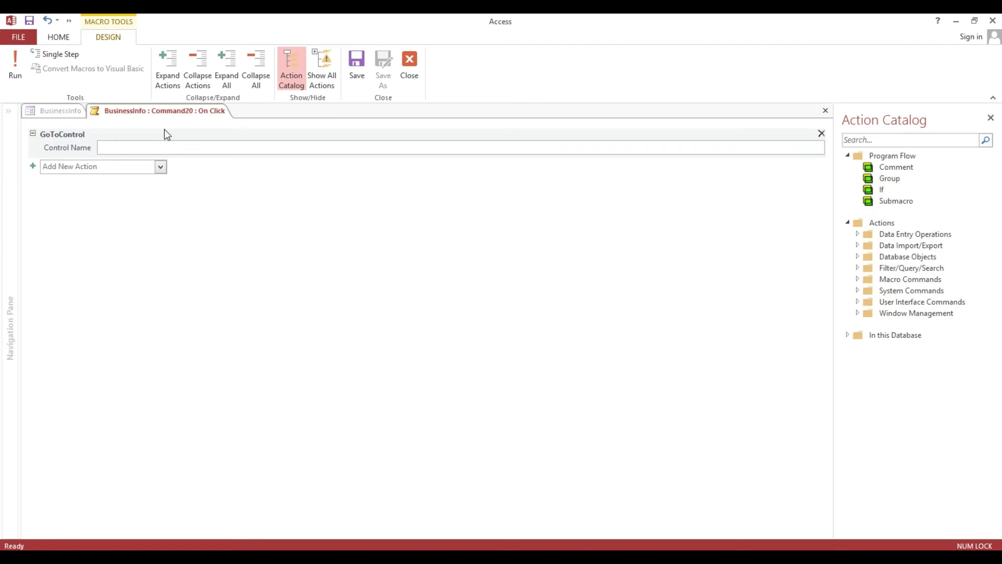
text(Bu)
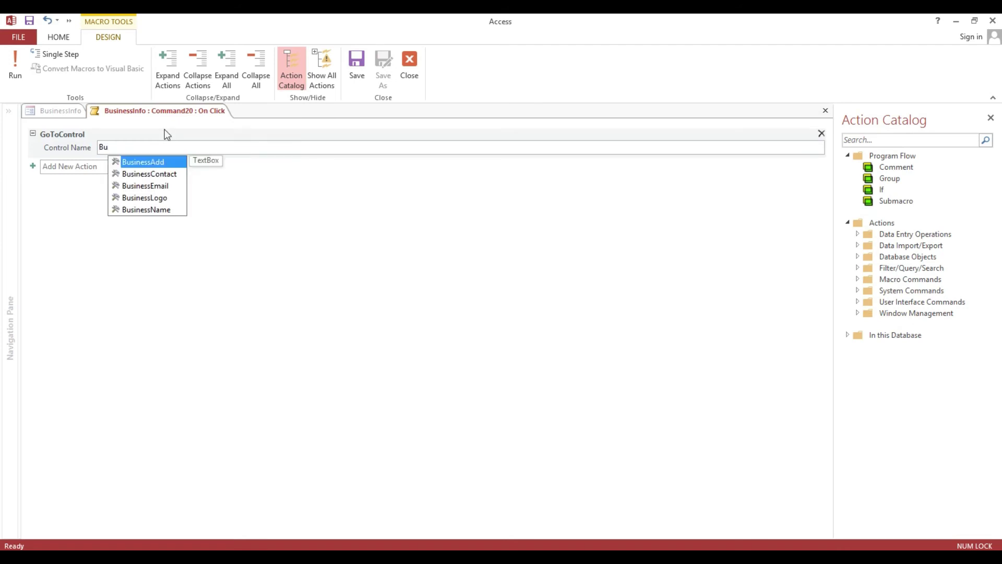
key(Down)
key(Down)
key(Down)
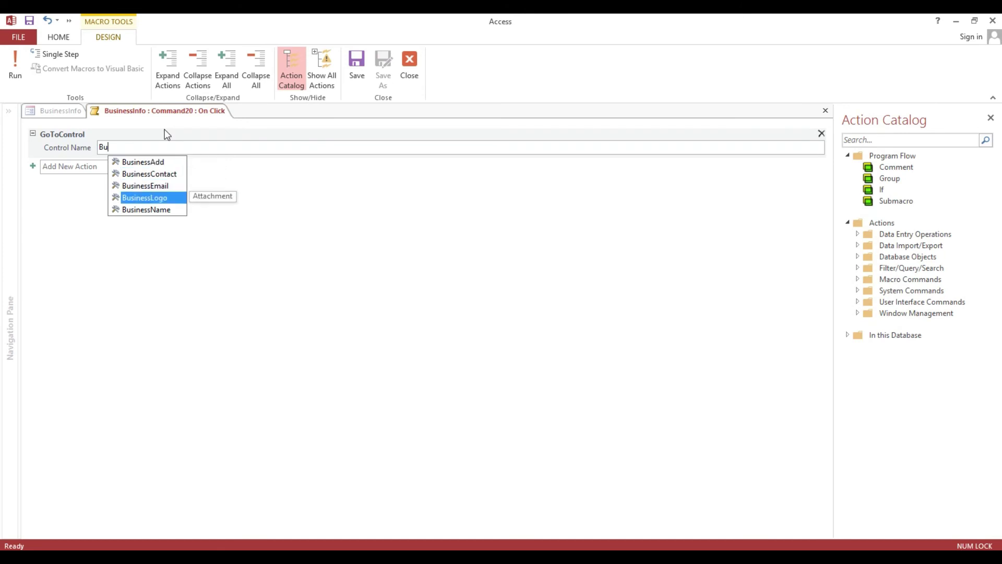
key(Down)
key(Up)
key(Return)
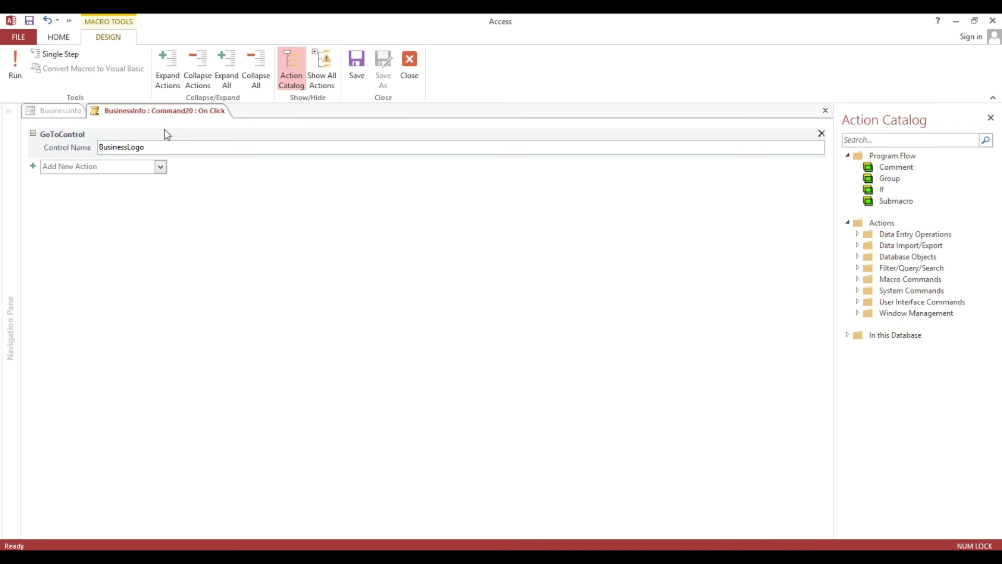
Add RunMenuCommand with Command ManageAttachments, then save and close the macro
click(95, 164)
text(Run)
text(MenuCommand)
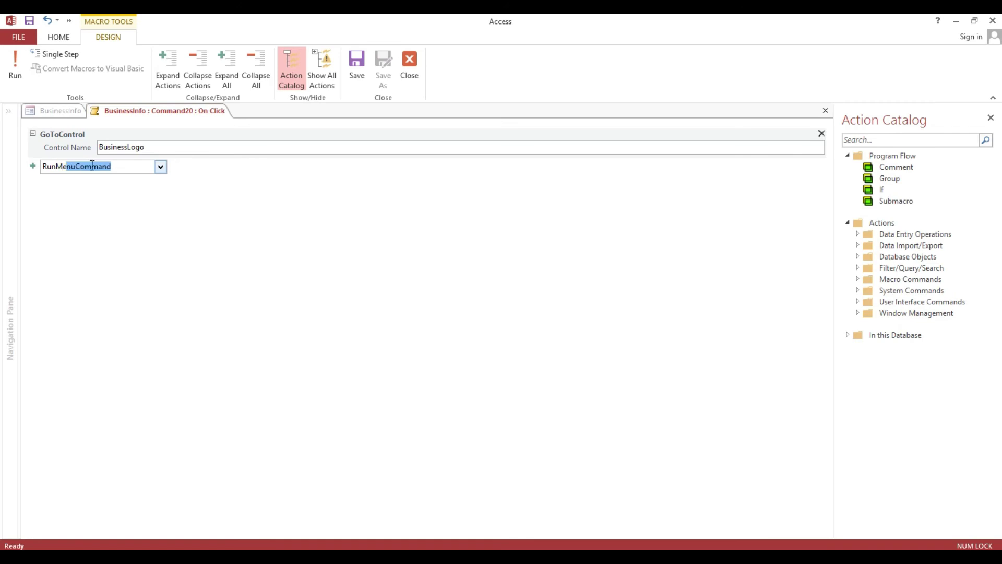
key(Return)
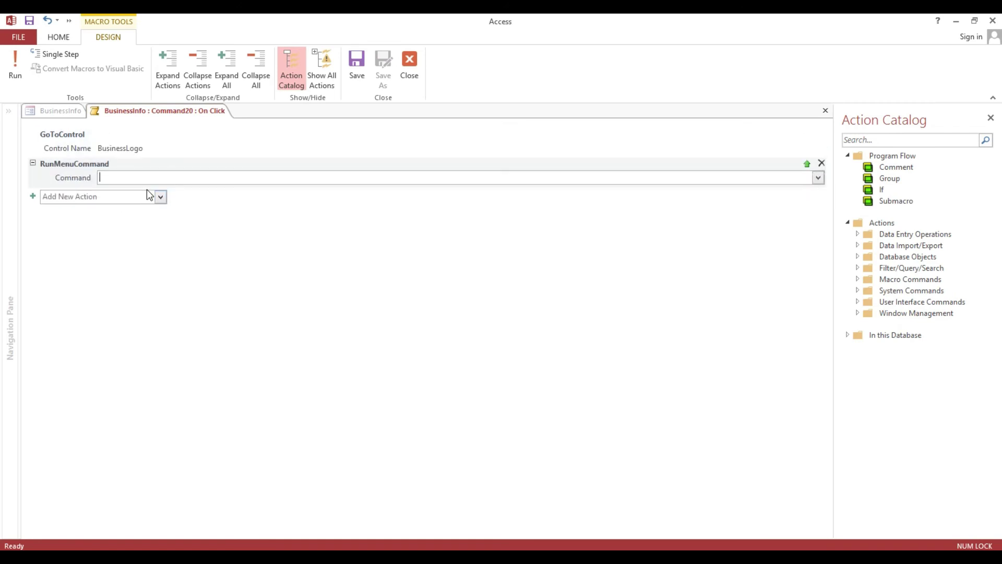
text(ManageAttachments)
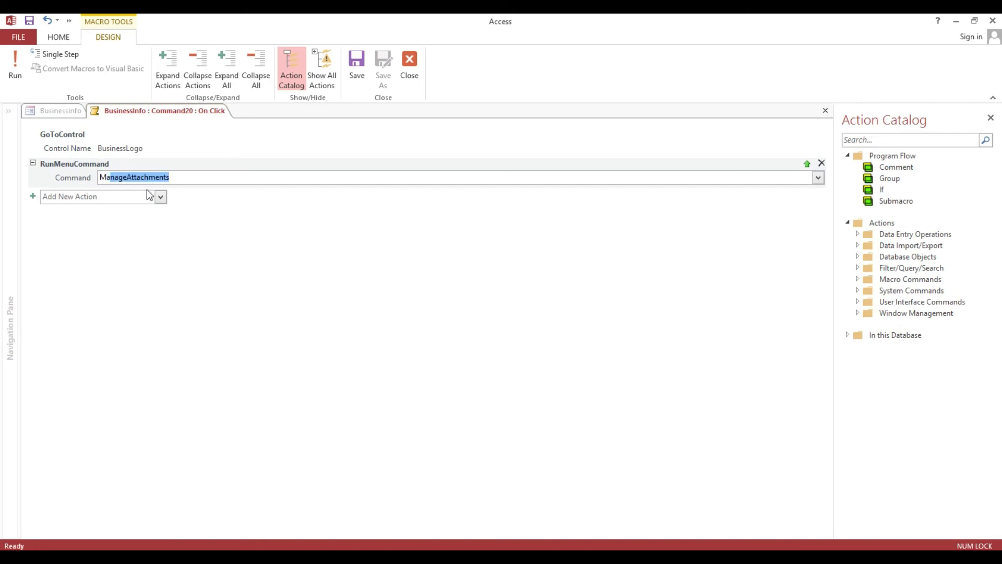
mouse_move(120, 148)
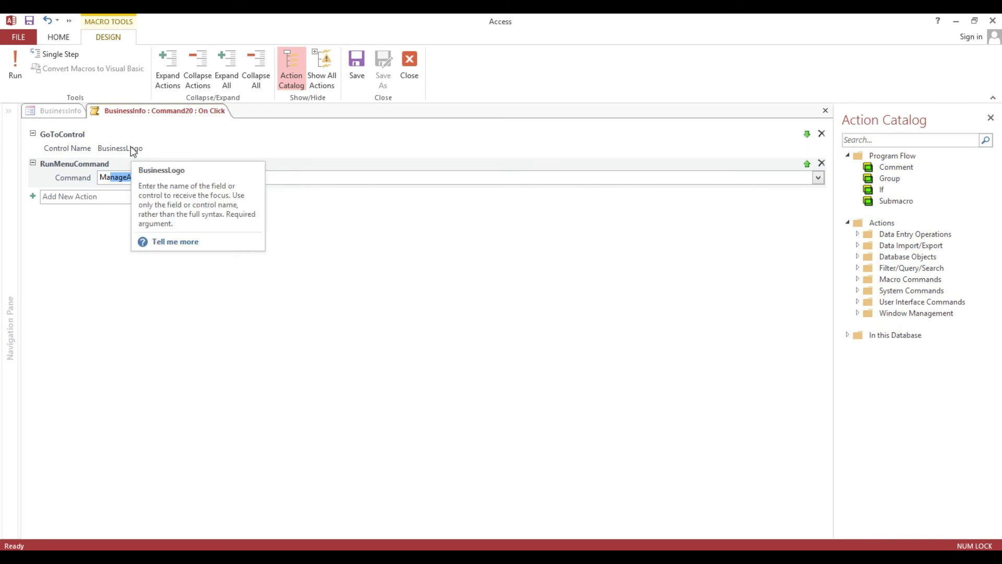
click(132, 149)
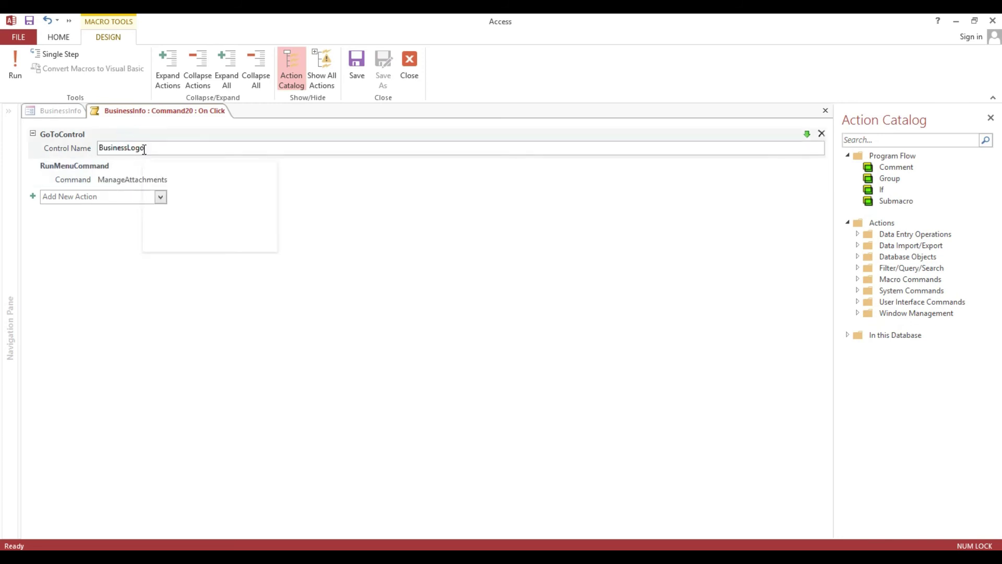
mouse_move(74, 166)
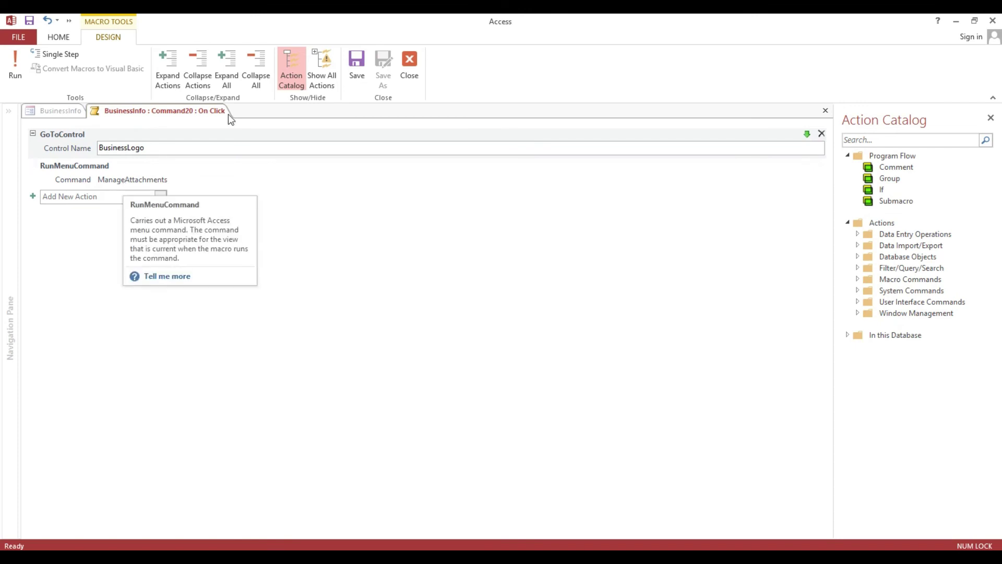
click(360, 66)
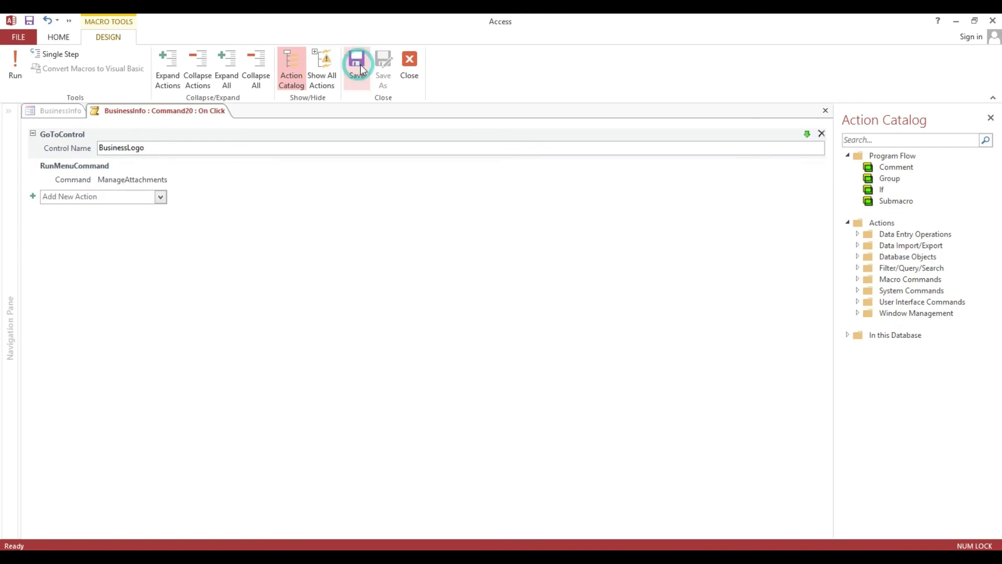
click(409, 62)
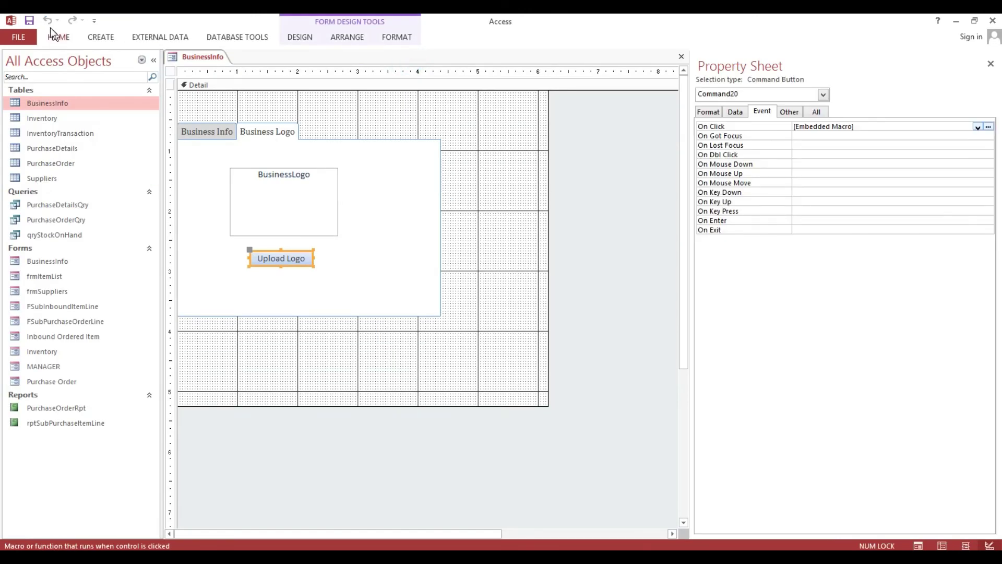
click(55, 37)
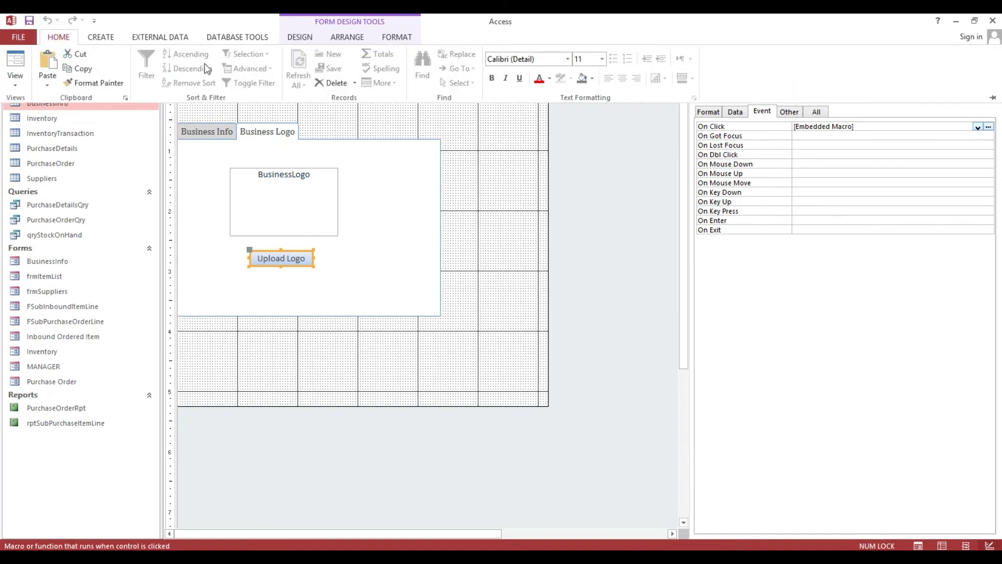
click(364, 112)
click(171, 71)
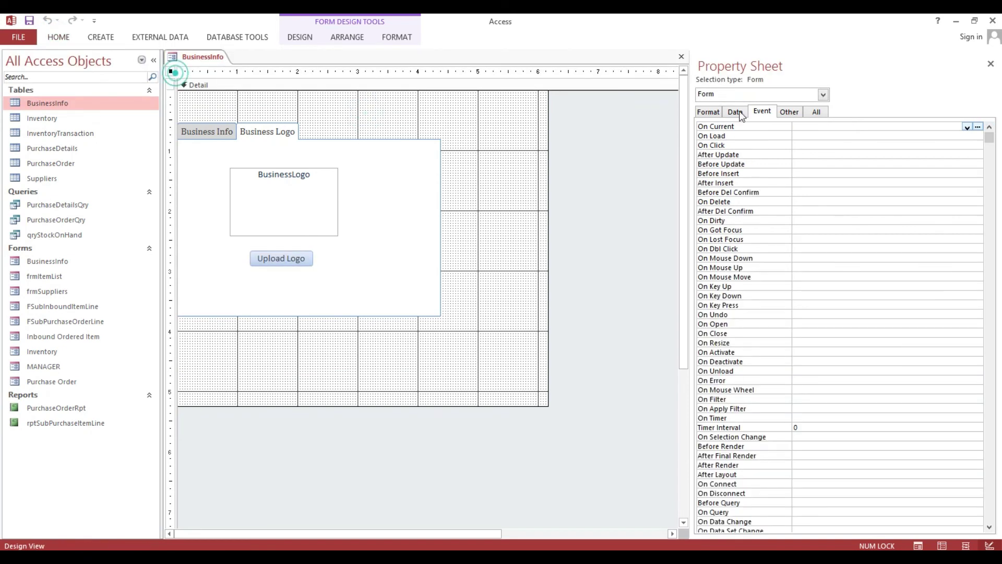
click(783, 113)
click(473, 123)
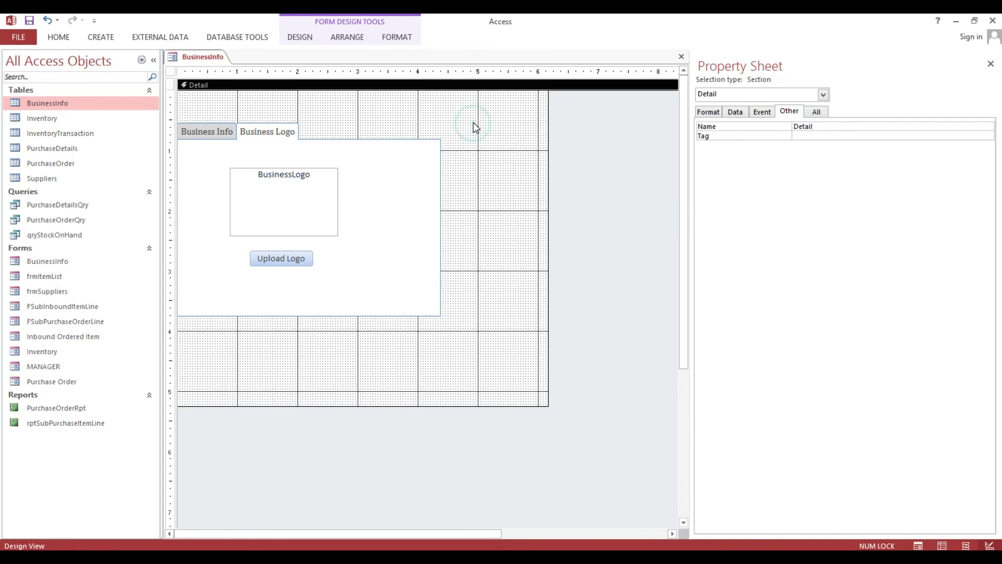
click(55, 37)
In Form View, fill in a test business name, address, contact number and e-mail, then view the Business Logo tab
click(15, 62)
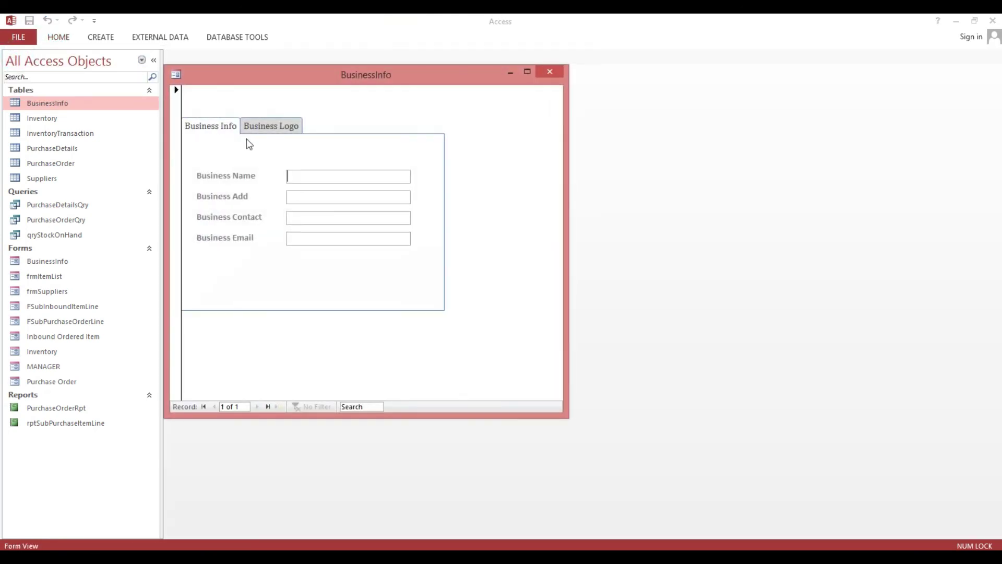
text(Ka)
text(mayo Ak)
text(Antipolo)
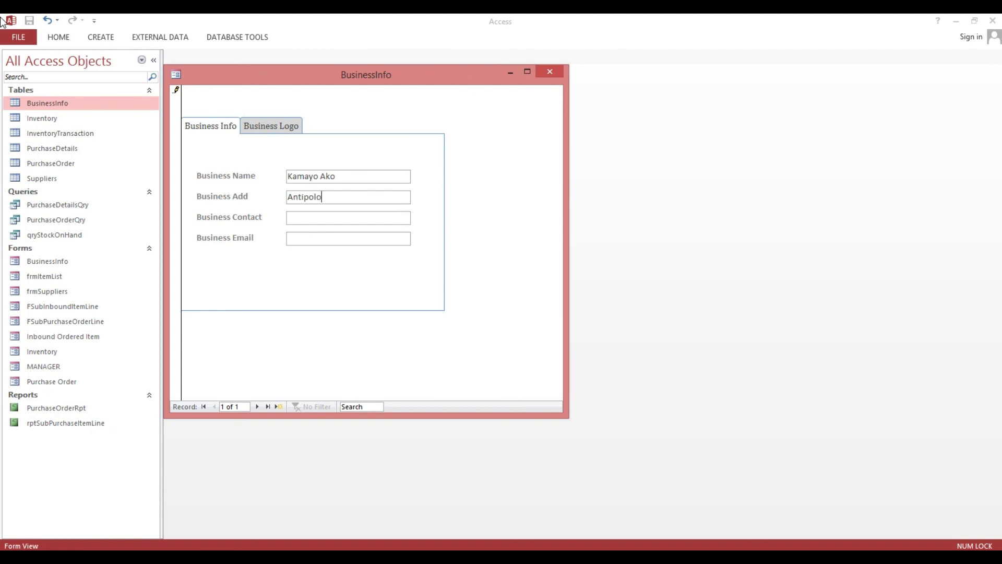
text(Marihatag)
click(310, 216)
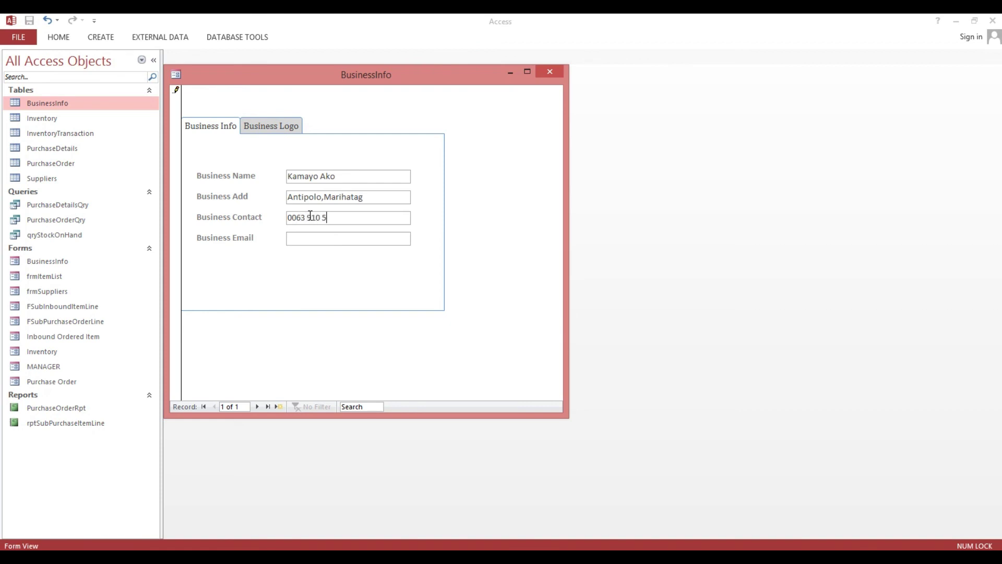
click(335, 240)
text(@)
text(gmail.com)
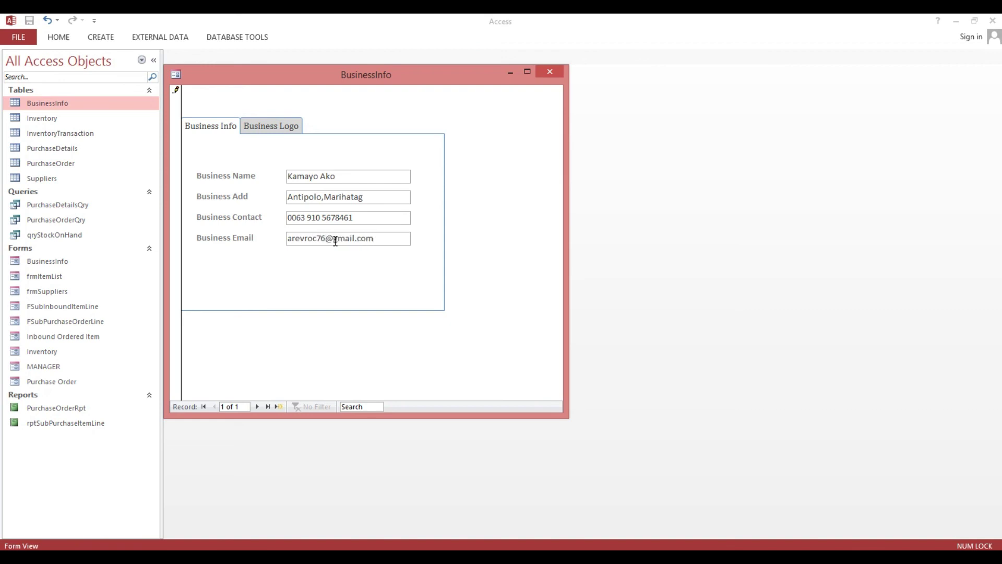
click(269, 131)
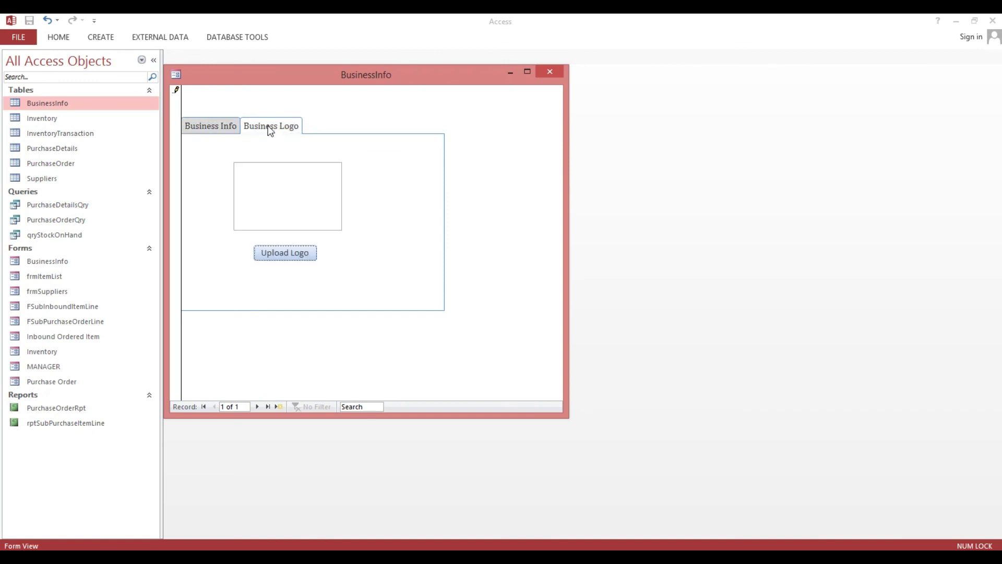
Attach templates.jpg from Pictures via Upload Logo, then go back to the Business Info tab
click(276, 253)
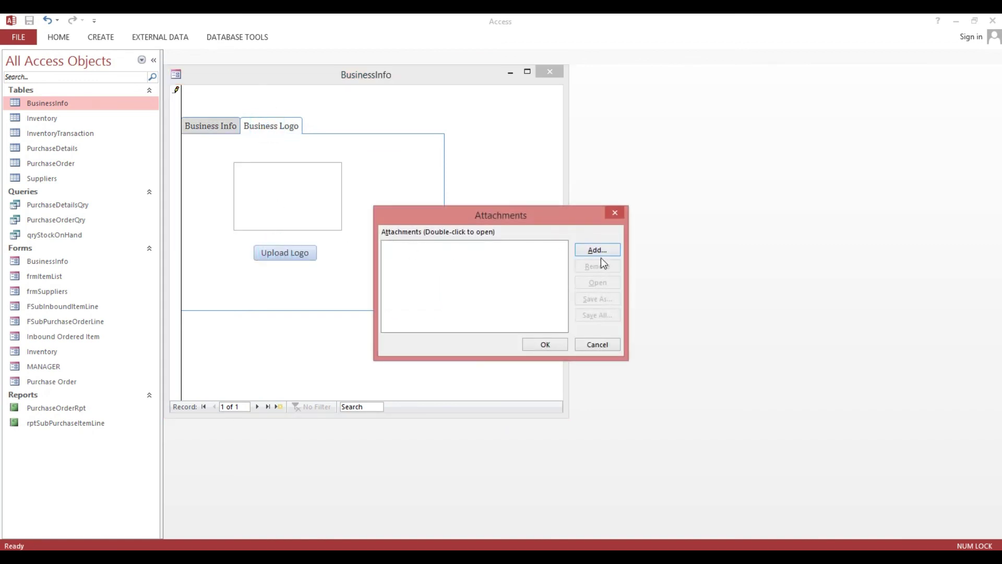
click(597, 253)
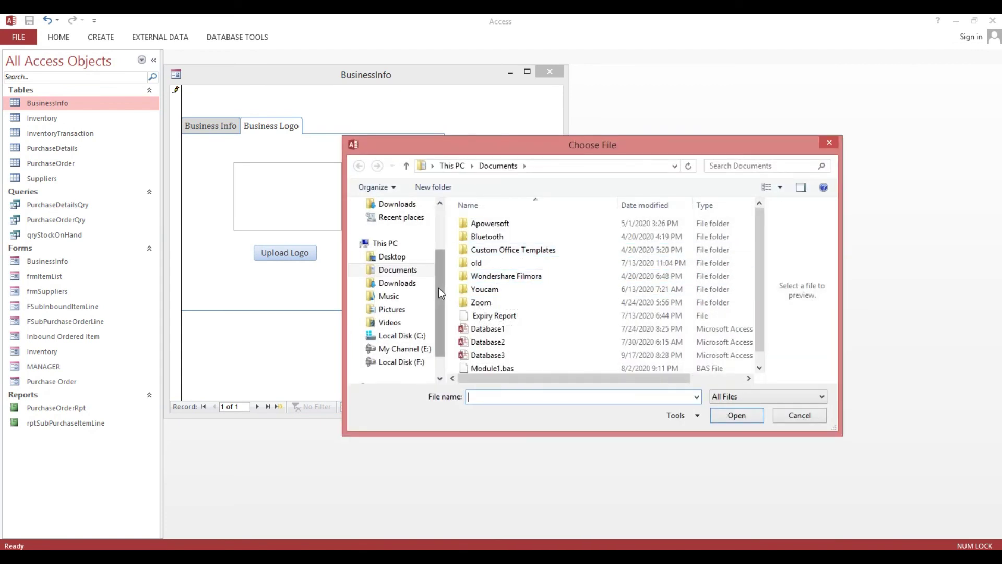
click(396, 308)
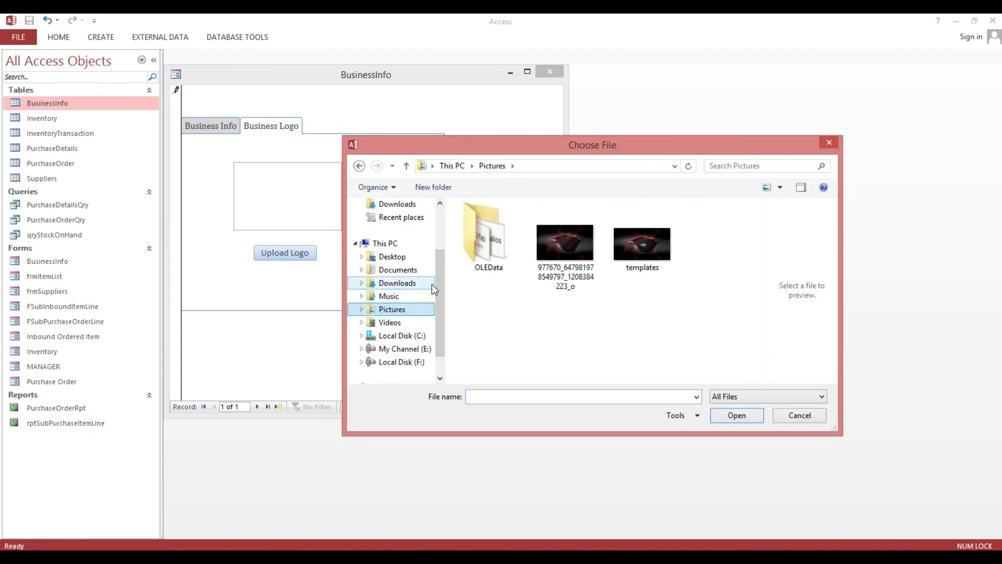
click(642, 251)
click(751, 415)
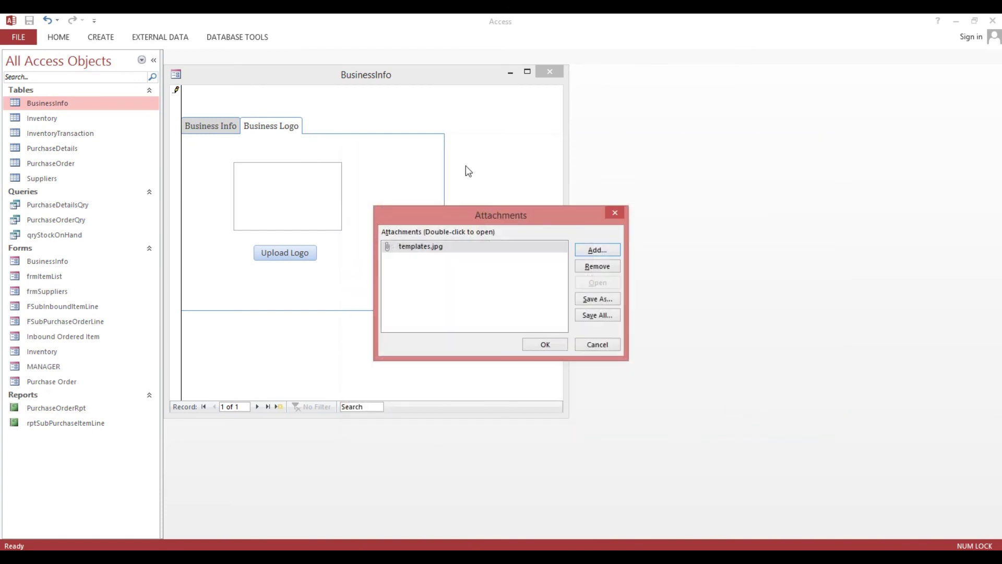
click(542, 345)
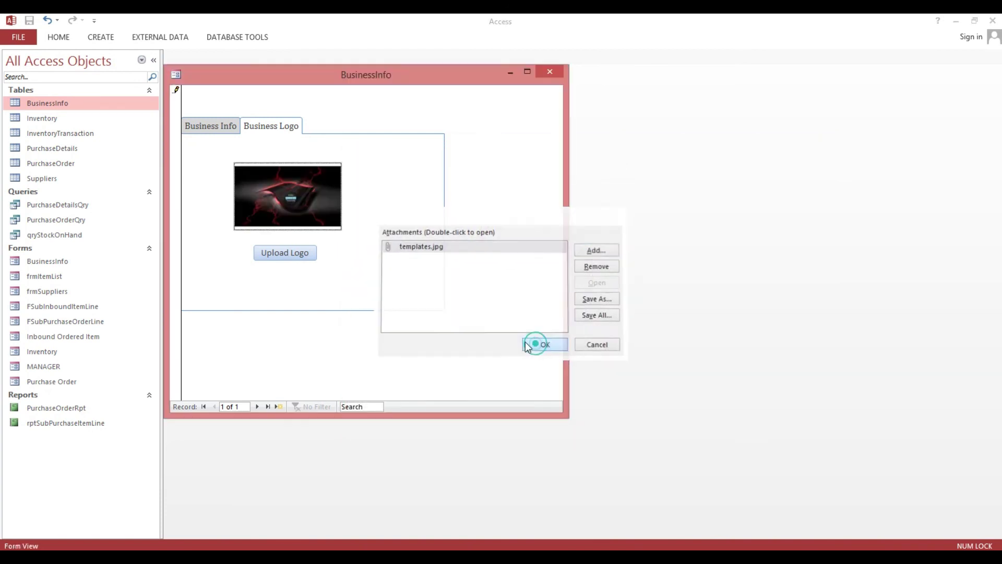
click(212, 125)
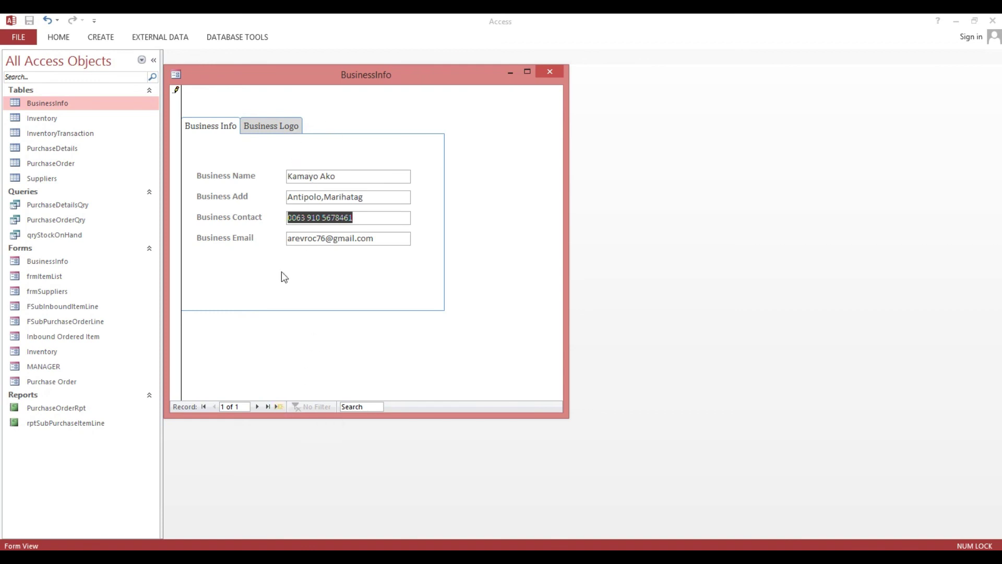
drag(268, 84, 276, 86)
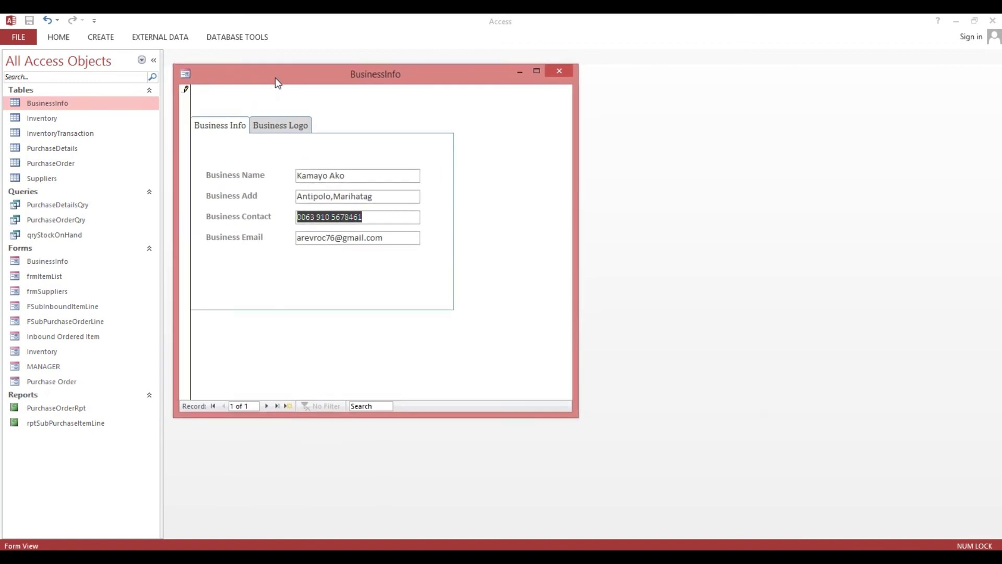
click(287, 408)
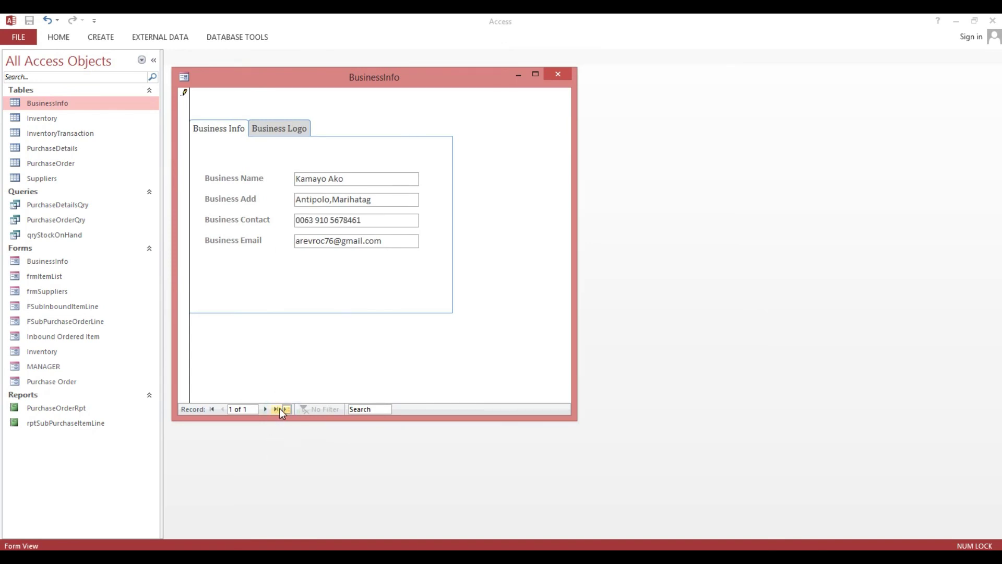